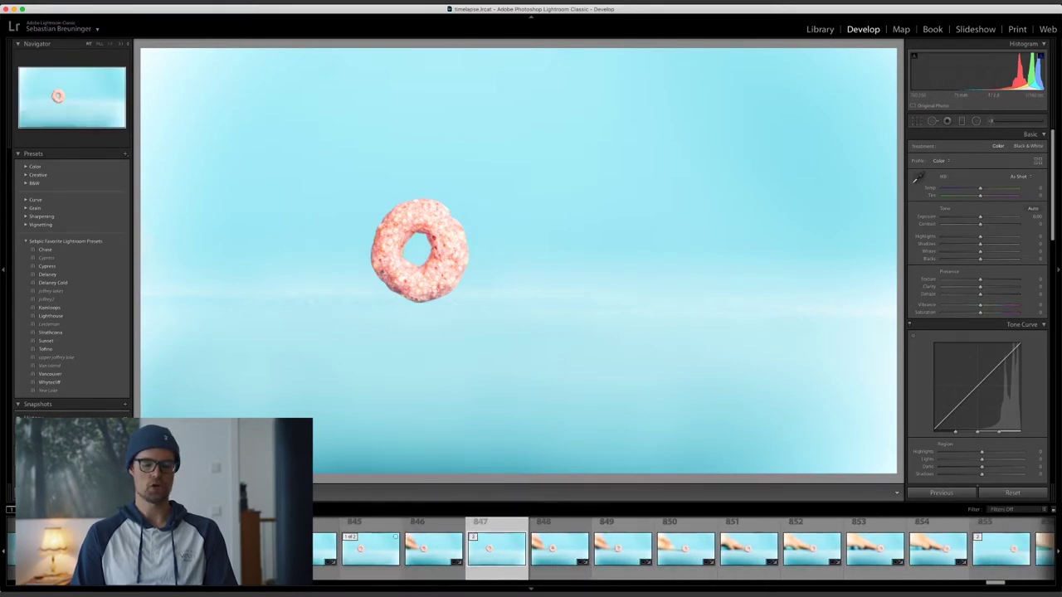
Switch to Photoshop and paste the clean blue backdrop from _DSC2894.ARW as a new layer over the photo in _DSC2903.ARW.
{"action": "mouse_move", "coordinate": [249, 594]}
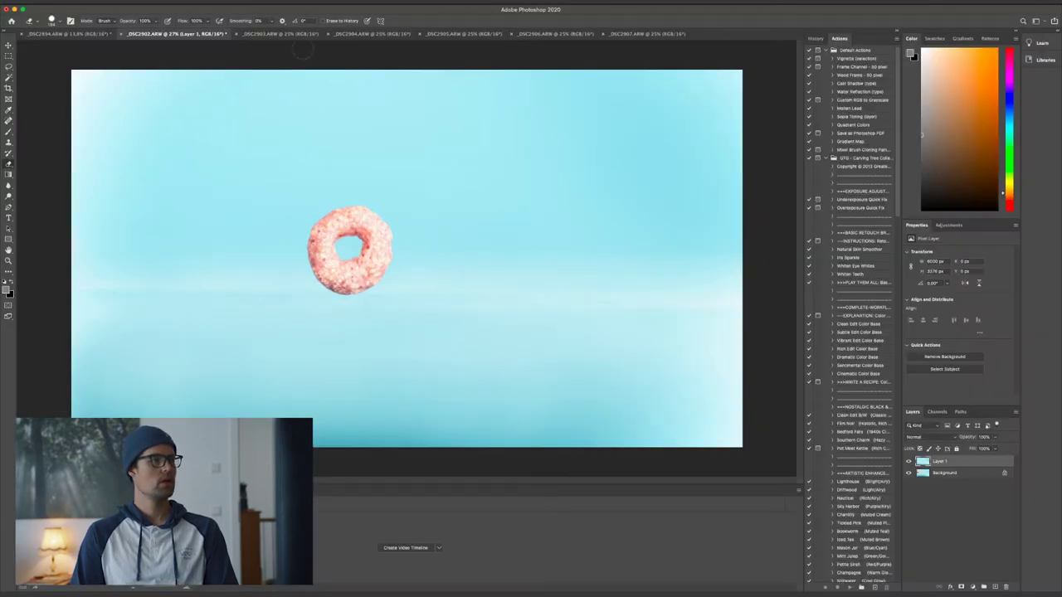
{"action": "left_click", "coordinate": [281, 34]}
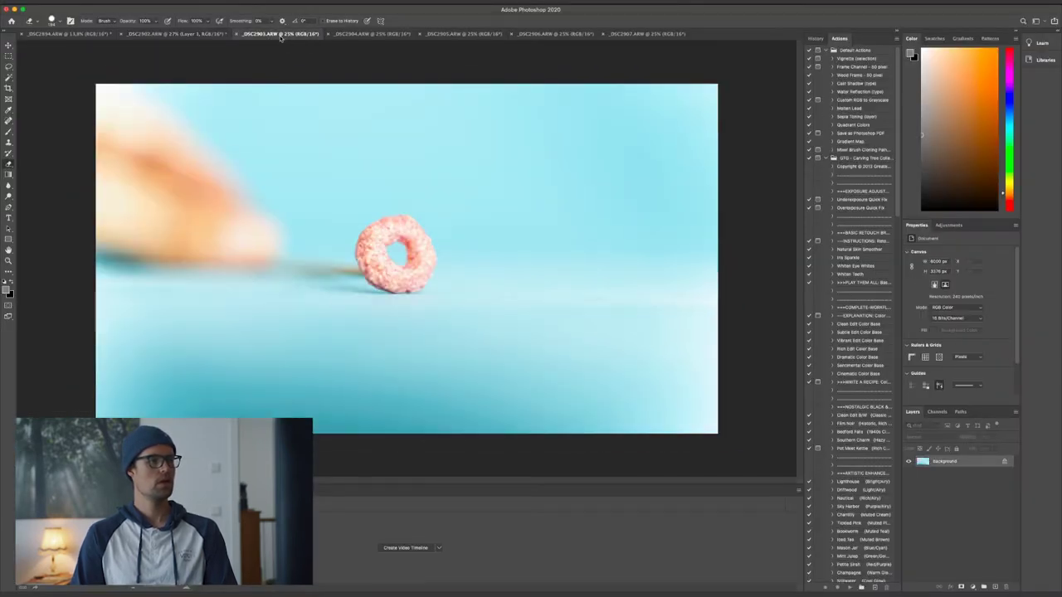
{"action": "left_click", "coordinate": [47, 34]}
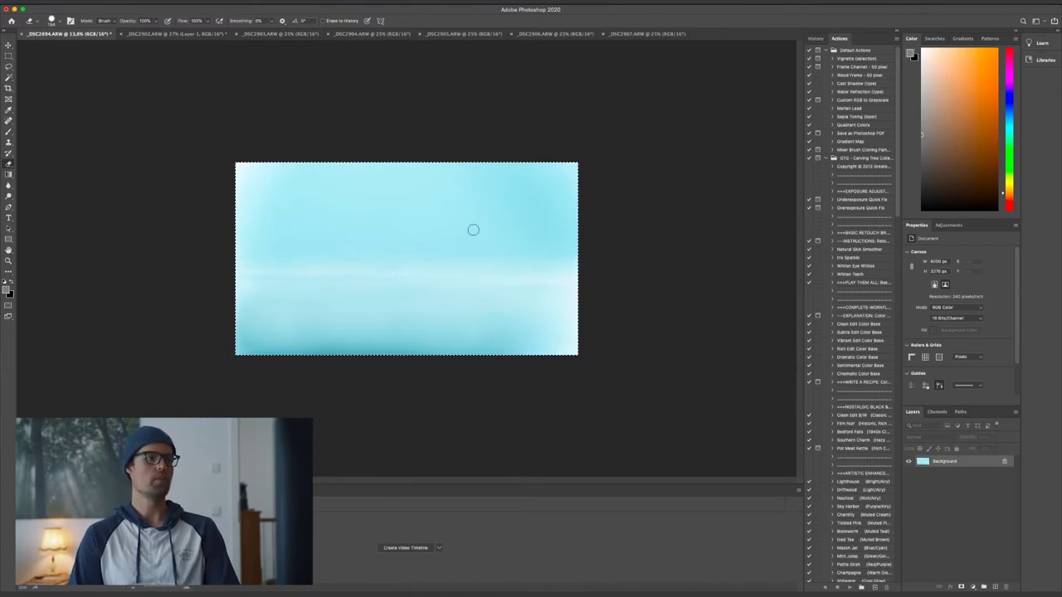
{"action": "left_click", "coordinate": [290, 34]}
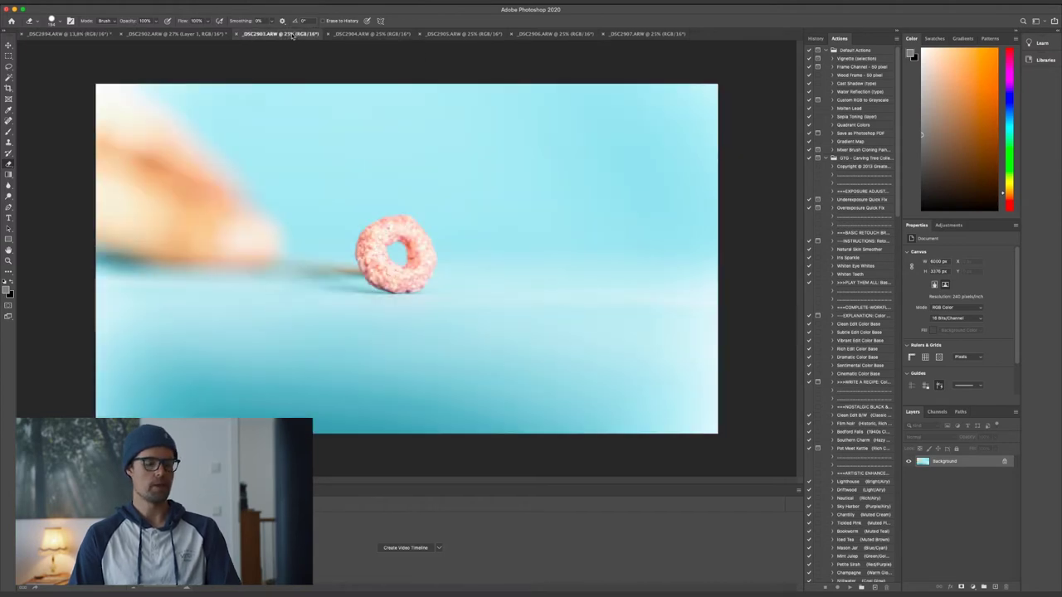
{"action": "key", "text": "ctrl+v"}
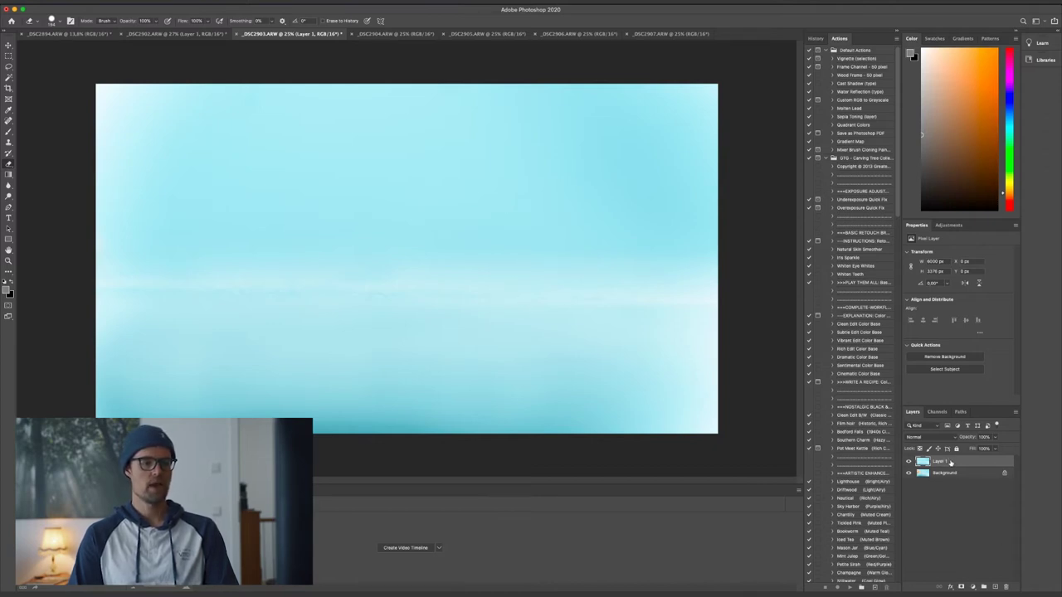
Lower the pasted backdrop layer's opacity to 50% and erase that layer over the pink cereal ring.
{"action": "left_click", "coordinate": [997, 438]}
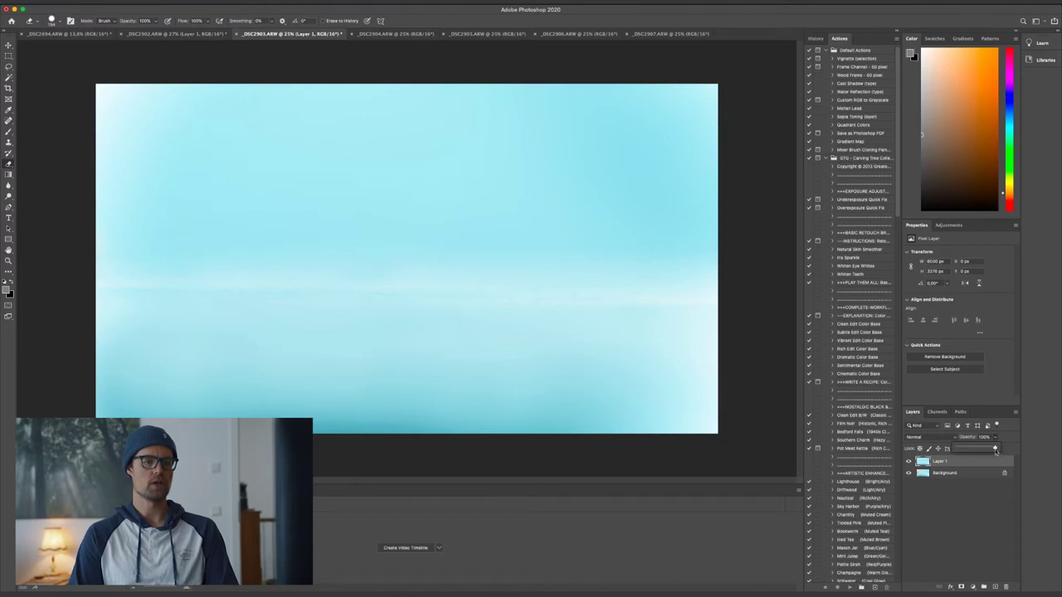
{"action": "left_click_drag", "start_coordinate": [978, 450], "coordinate": [976, 451]}
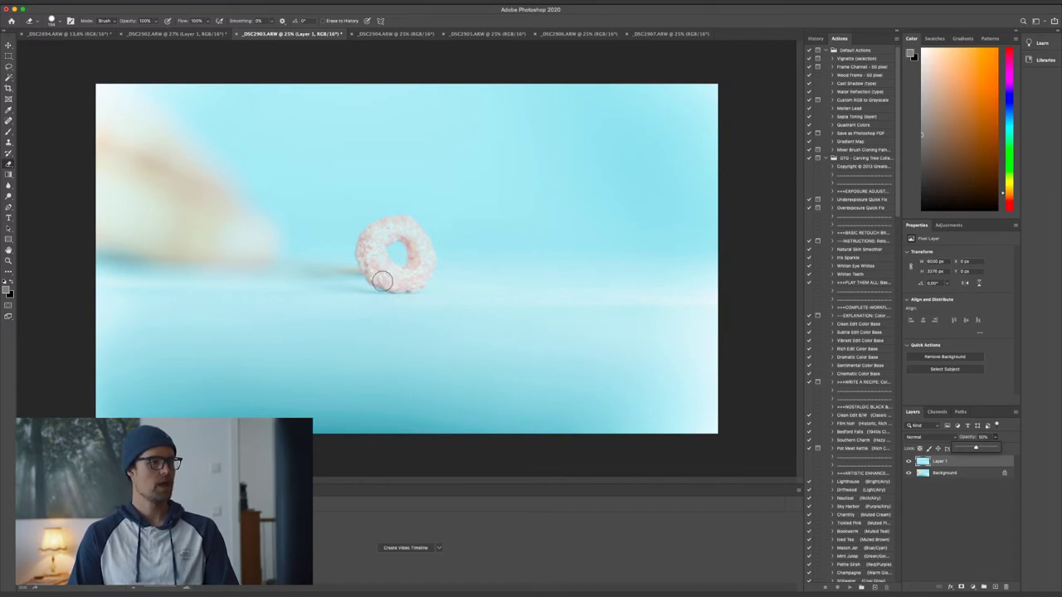
{"action": "scroll", "coordinate": [383, 282], "scroll_direction": "up", "scroll_amount": 2}
{"action": "scroll", "coordinate": [379, 279], "scroll_direction": "down", "scroll_amount": 1}
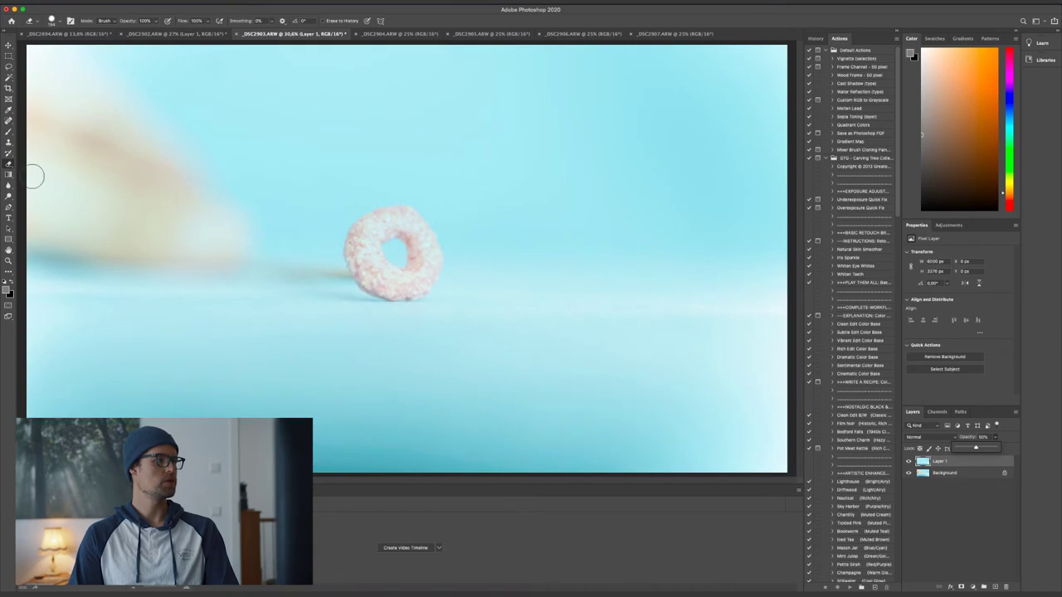
{"action": "scroll", "coordinate": [351, 282], "scroll_direction": "up", "scroll_amount": 4}
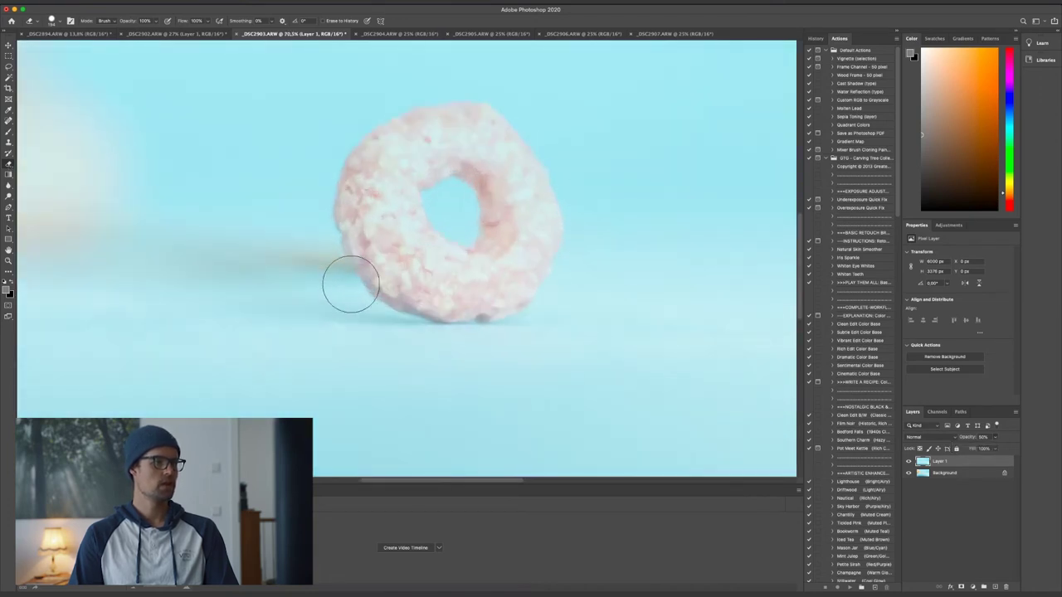
{"action": "mouse_move", "coordinate": [403, 158]}
{"action": "left_mouse_down"}
{"action": "mouse_move", "coordinate": [380, 230]}
{"action": "mouse_move", "coordinate": [427, 275]}
{"action": "mouse_move", "coordinate": [483, 282]}
{"action": "mouse_move", "coordinate": [522, 239]}
{"action": "mouse_move", "coordinate": [522, 192]}
{"action": "mouse_move", "coordinate": [507, 163]}
{"action": "mouse_move", "coordinate": [460, 135]}
{"action": "mouse_move", "coordinate": [396, 157]}
{"action": "mouse_move", "coordinate": [393, 148]}
{"action": "mouse_move", "coordinate": [429, 127]}
{"action": "mouse_move", "coordinate": [477, 124]}
{"action": "mouse_move", "coordinate": [487, 135]}
{"action": "mouse_move", "coordinate": [538, 214]}
{"action": "mouse_move", "coordinate": [531, 257]}
{"action": "mouse_move", "coordinate": [507, 290]}
{"action": "mouse_move", "coordinate": [404, 282]}
{"action": "mouse_move", "coordinate": [368, 225]}
{"action": "mouse_move", "coordinate": [362, 178]}
{"action": "mouse_move", "coordinate": [389, 152]}
{"action": "mouse_move", "coordinate": [369, 197]}
{"action": "mouse_move", "coordinate": [445, 274]}
{"action": "mouse_move", "coordinate": [398, 208]}
{"action": "mouse_move", "coordinate": [403, 167]}
{"action": "mouse_move", "coordinate": [431, 147]}
{"action": "mouse_move", "coordinate": [462, 147]}
{"action": "mouse_move", "coordinate": [486, 156]}
{"action": "mouse_move", "coordinate": [517, 208]}
{"action": "mouse_move", "coordinate": [493, 261]}
{"action": "mouse_move", "coordinate": [471, 274]}
{"action": "mouse_move", "coordinate": [439, 265]}
{"action": "mouse_move", "coordinate": [410, 161]}
{"action": "mouse_move", "coordinate": [423, 147]}
{"action": "mouse_move", "coordinate": [462, 145]}
{"action": "left_mouse_up"}
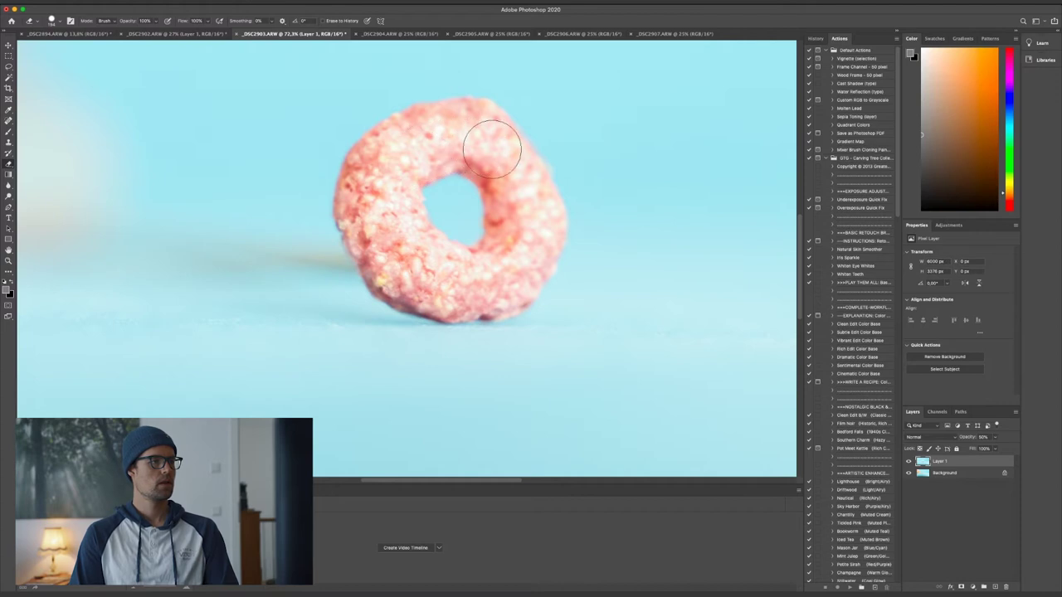
Raise the backdrop layer's opacity back to full so it hides the hand.
{"action": "scroll", "coordinate": [431, 171], "scroll_direction": "down", "scroll_amount": 2}
{"action": "scroll", "coordinate": [429, 171], "scroll_direction": "down", "scroll_amount": 2}
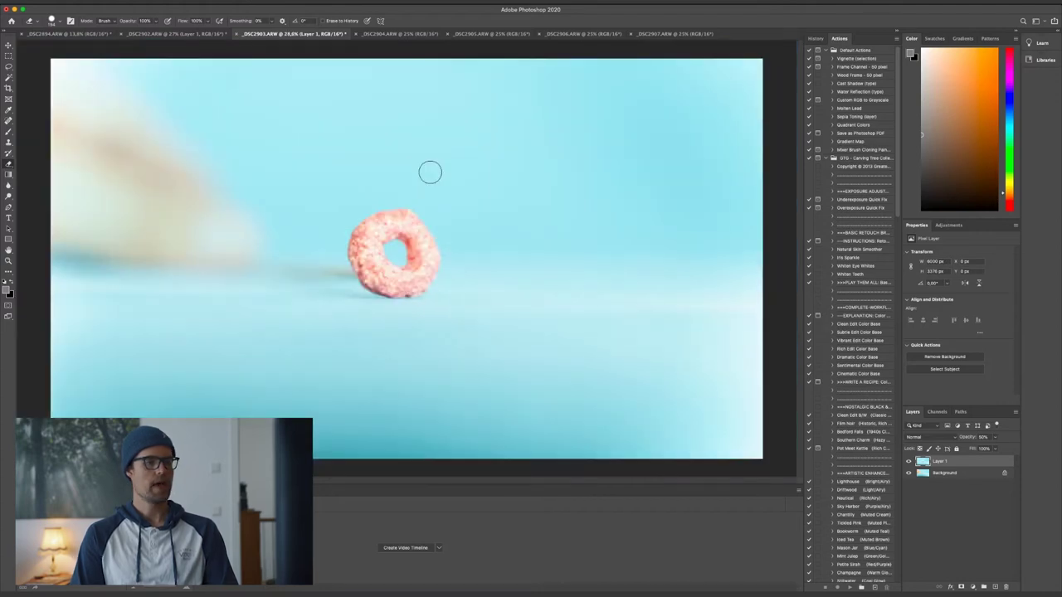
{"action": "left_click", "coordinate": [996, 440]}
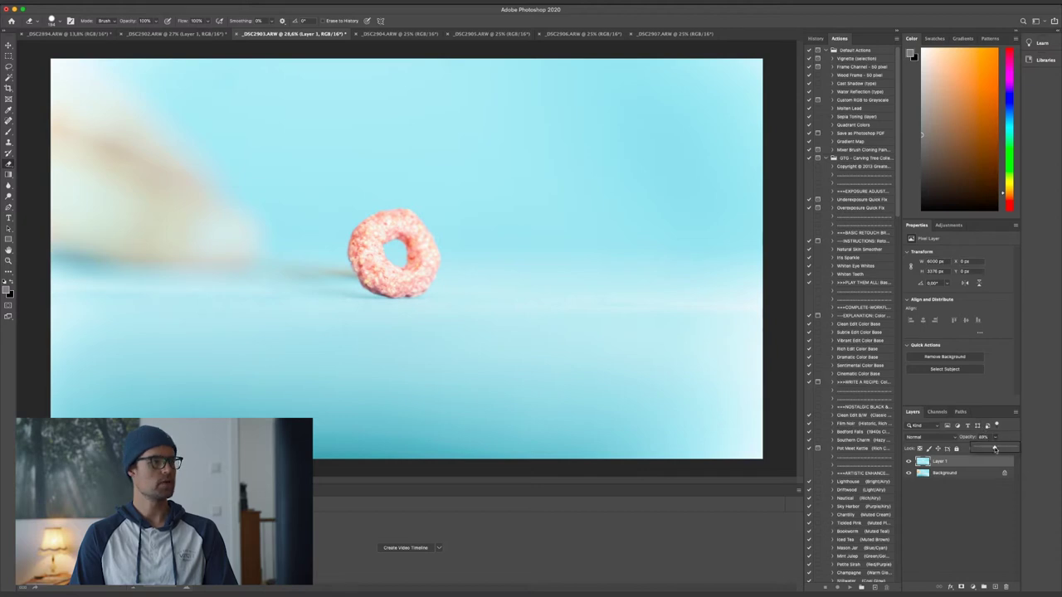
{"action": "left_click_drag", "start_coordinate": [993, 448], "coordinate": [1060, 446]}
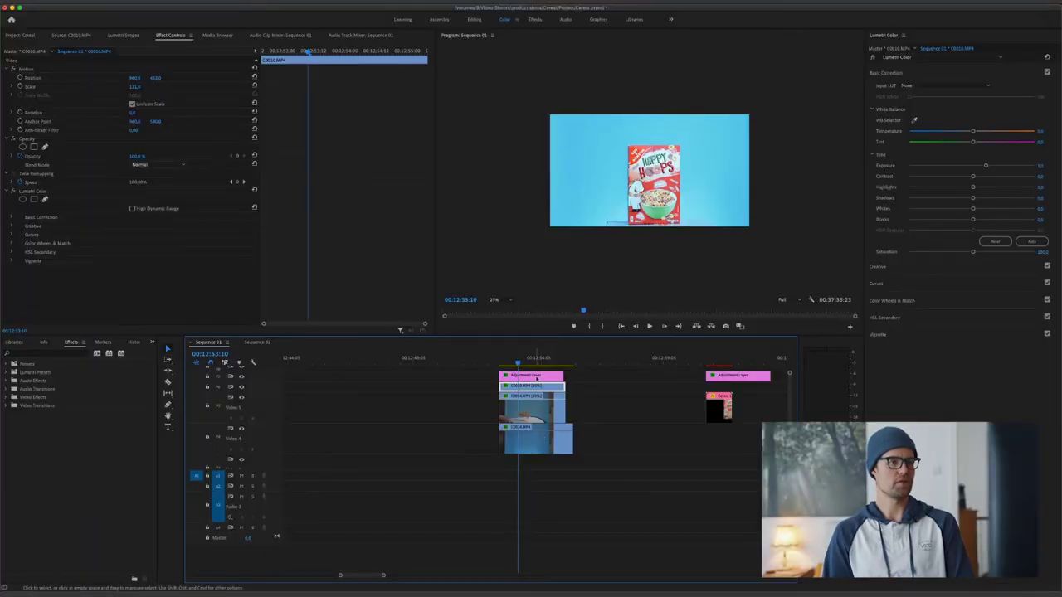
In Premiere Pro, move the empty backdrop clip out of the layered stack to an earlier time and scrub through it alone.
{"action": "left_click_drag", "start_coordinate": [527, 446], "coordinate": [473, 446]}
{"action": "left_click", "coordinate": [467, 365]}
{"action": "left_click_drag", "start_coordinate": [468, 367], "coordinate": [479, 367]}
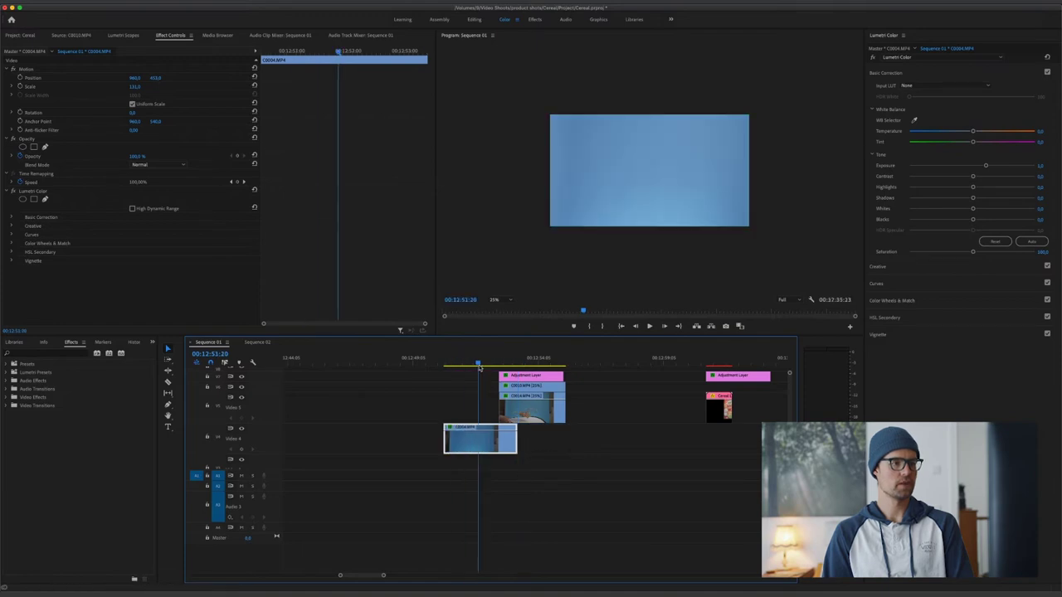
Place the flying-cereal clip over the separated backdrop clip, preview both together, and return them to the stack.
{"action": "left_click_drag", "start_coordinate": [479, 440], "coordinate": [479, 410]}
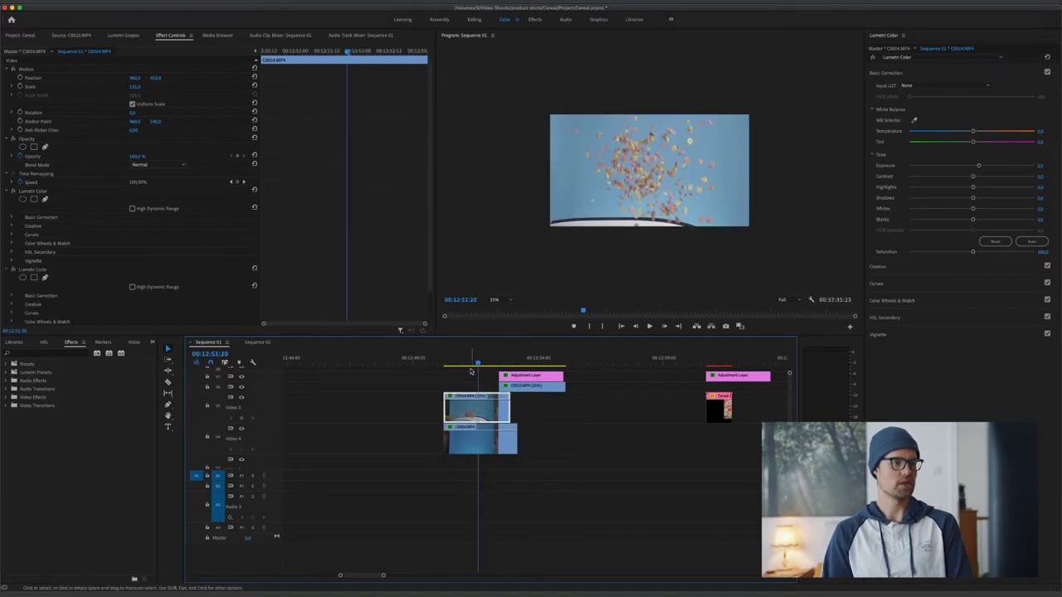
{"action": "left_click", "coordinate": [470, 365]}
{"action": "left_click_drag", "start_coordinate": [470, 365], "coordinate": [481, 365]}
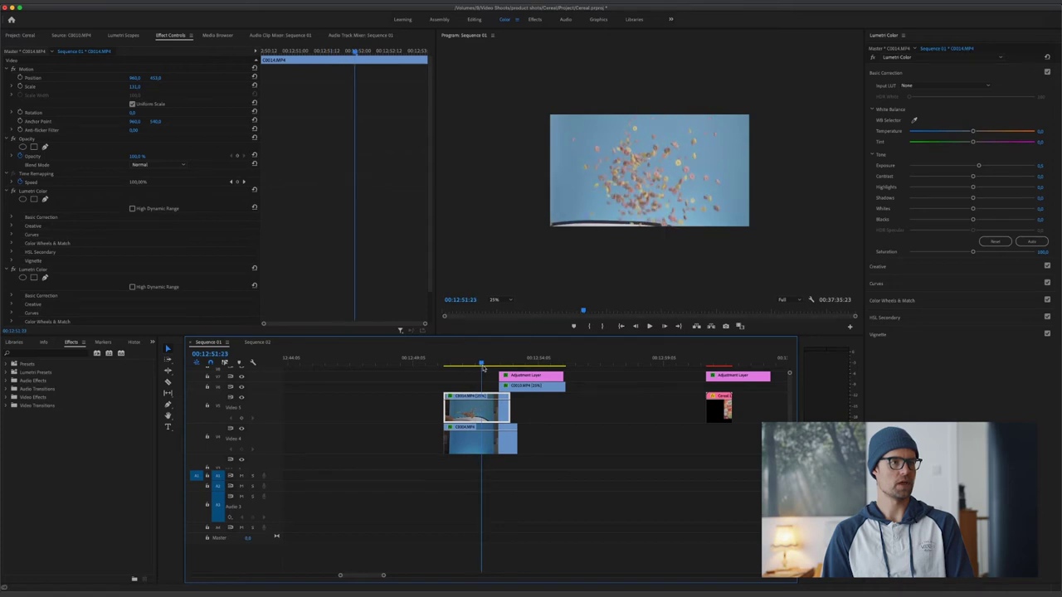
{"action": "left_click_drag", "start_coordinate": [485, 408], "coordinate": [541, 395]}
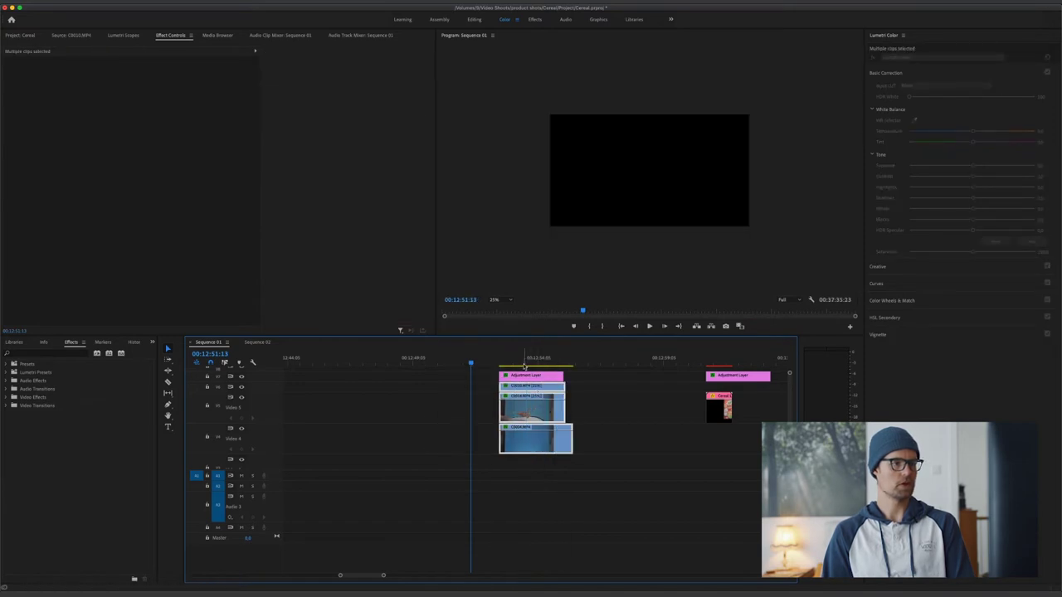
{"action": "left_click", "coordinate": [526, 363]}
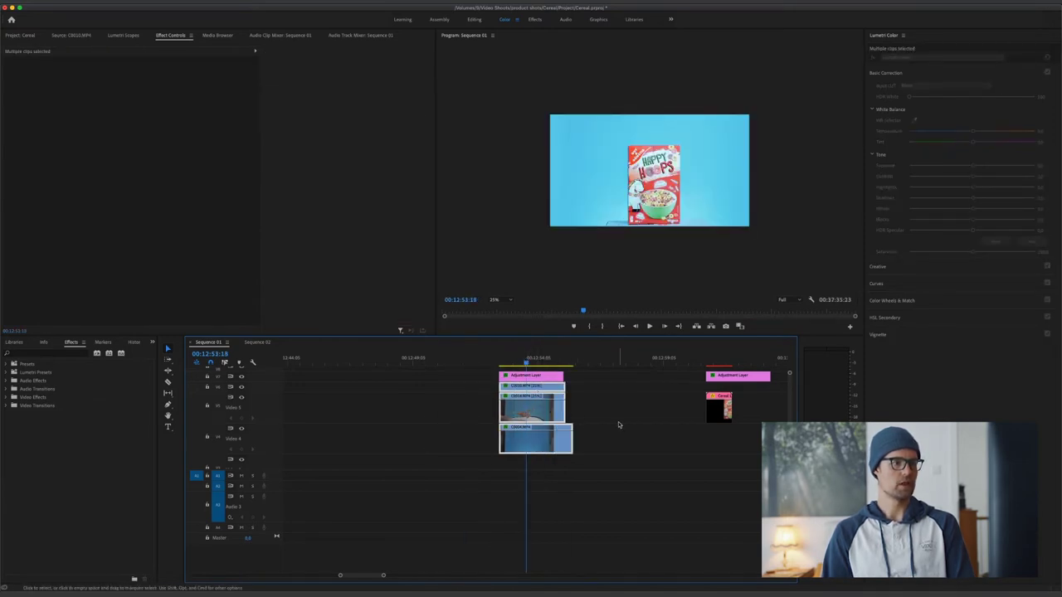
Pull the backdrop clip out of the stack once more, scrub through it, and put it back under the other clips.
{"action": "left_click", "coordinate": [618, 419]}
{"action": "left_click_drag", "start_coordinate": [541, 448], "coordinate": [488, 448]}
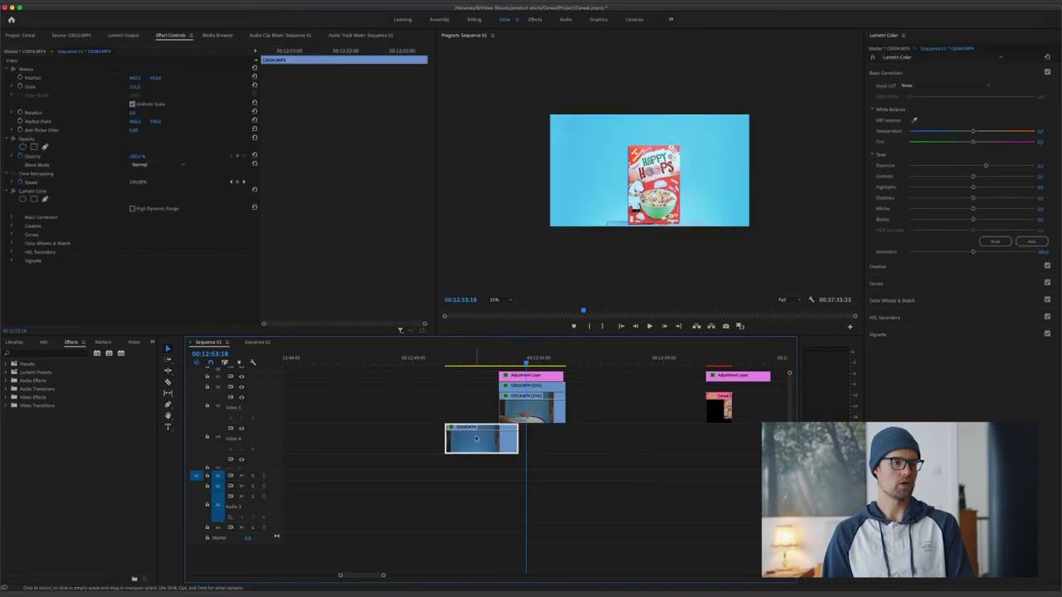
{"action": "left_click", "coordinate": [464, 369]}
{"action": "left_click_drag", "start_coordinate": [464, 369], "coordinate": [473, 367]}
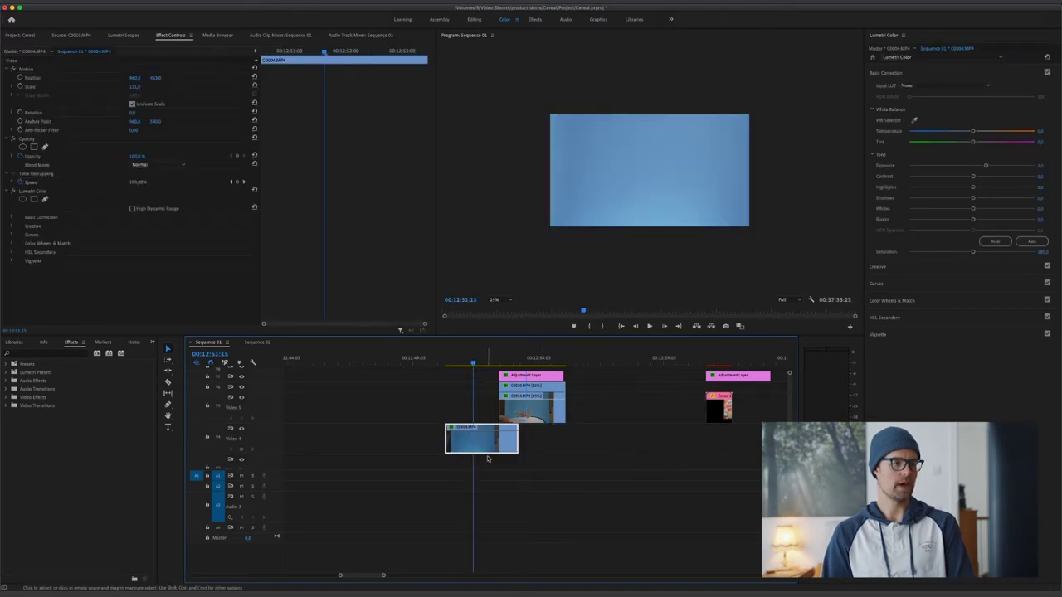
{"action": "left_click_drag", "start_coordinate": [487, 448], "coordinate": [536, 445]}
Draw a freeform opacity mask on the C0010.MP4 clip around the table edges at the cereal box's base and invert it.
{"action": "left_click", "coordinate": [518, 388]}
{"action": "left_click_drag", "start_coordinate": [523, 362], "coordinate": [526, 363]}
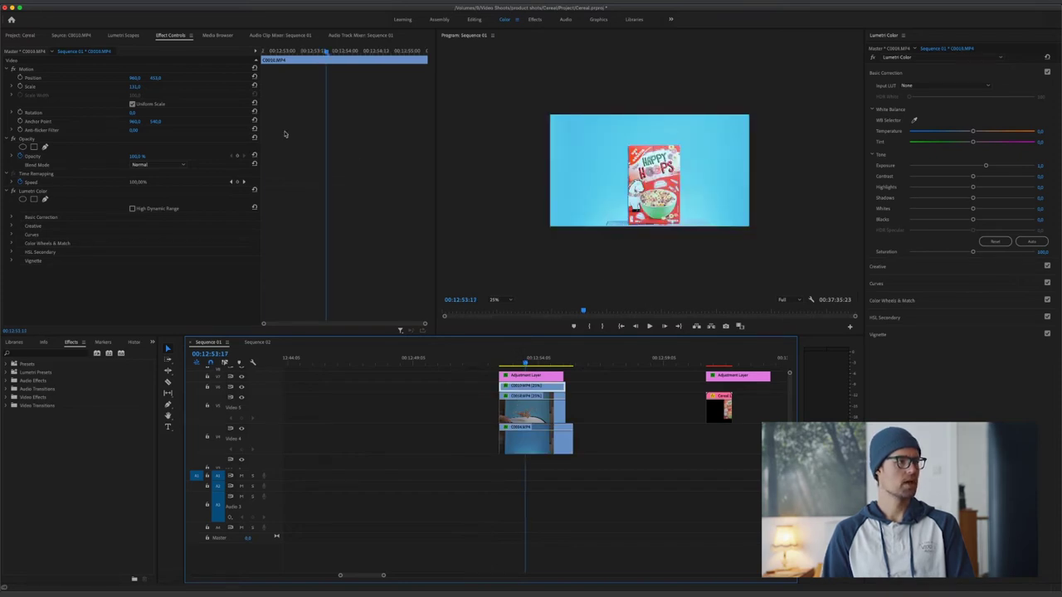
{"action": "left_click", "coordinate": [45, 146]}
{"action": "left_click", "coordinate": [550, 187]}
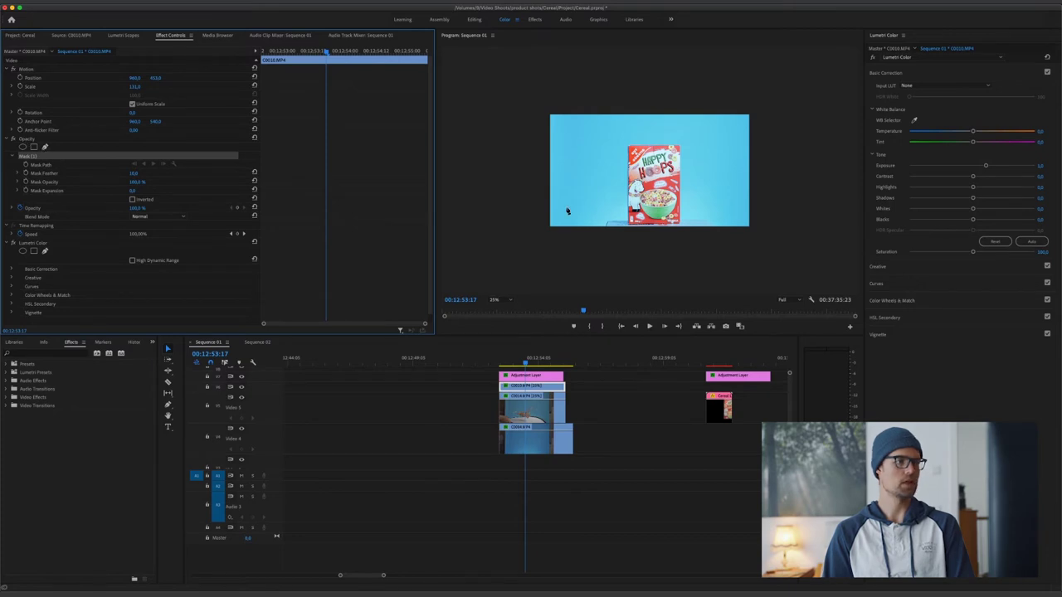
{"action": "left_click", "coordinate": [608, 224]}
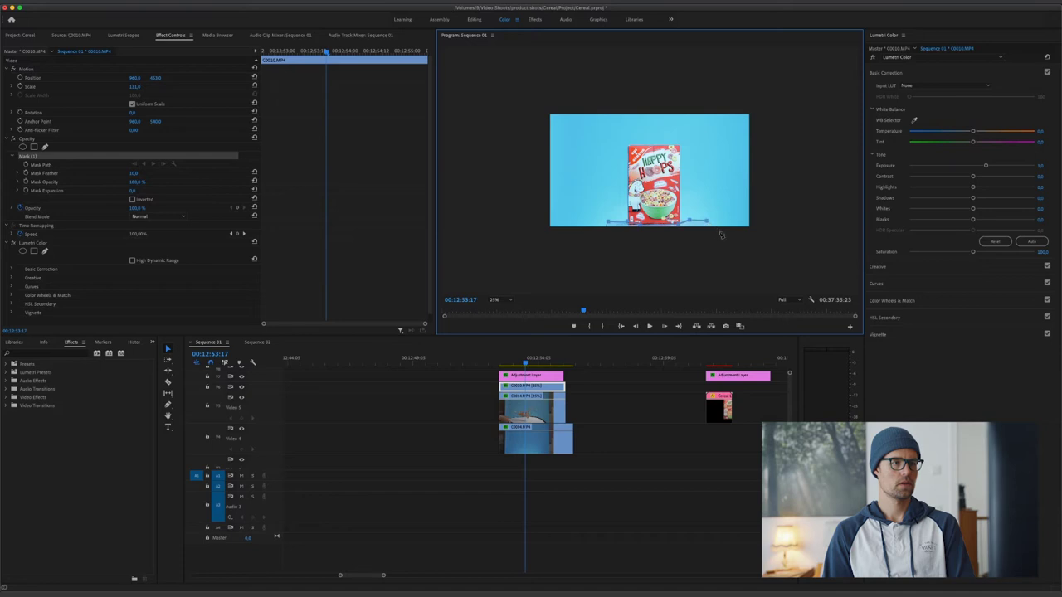
{"action": "left_click", "coordinate": [608, 222]}
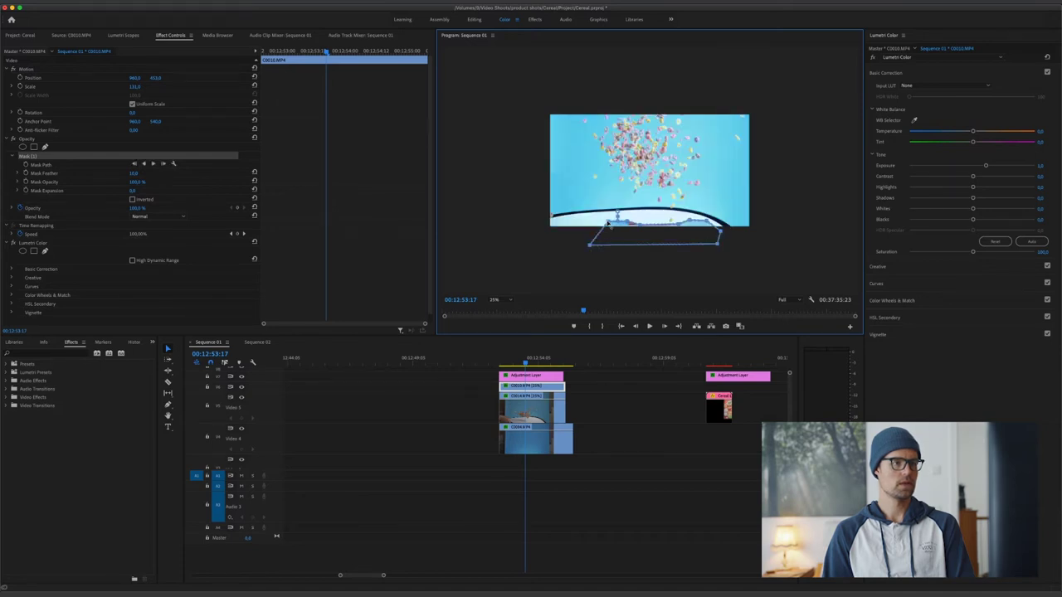
{"action": "left_click", "coordinate": [133, 200]}
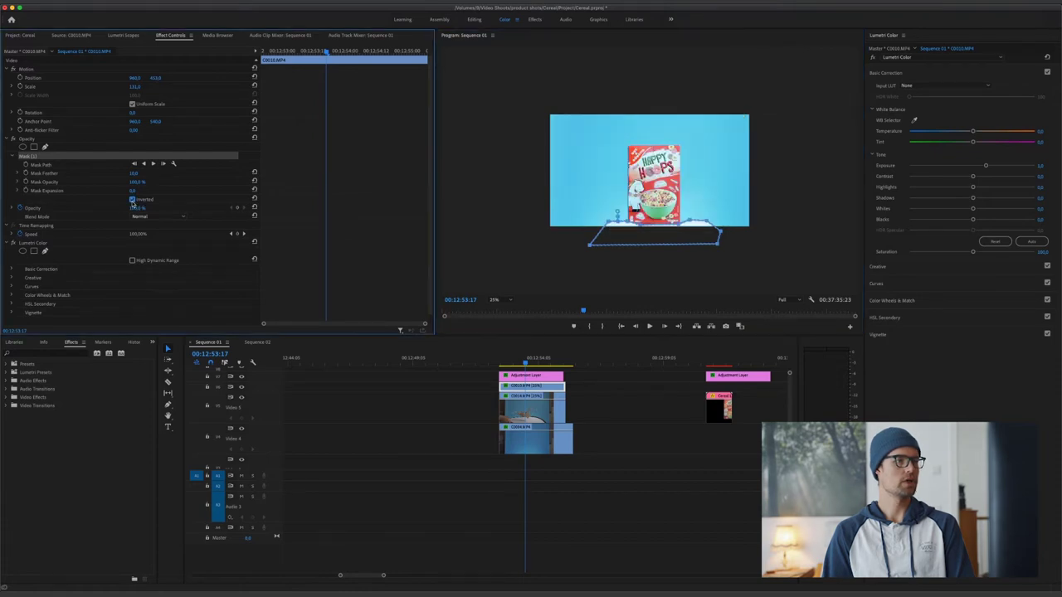
Replace the masked C0010.MP4 clip with an After Effects composition.
{"action": "left_click", "coordinate": [547, 406]}
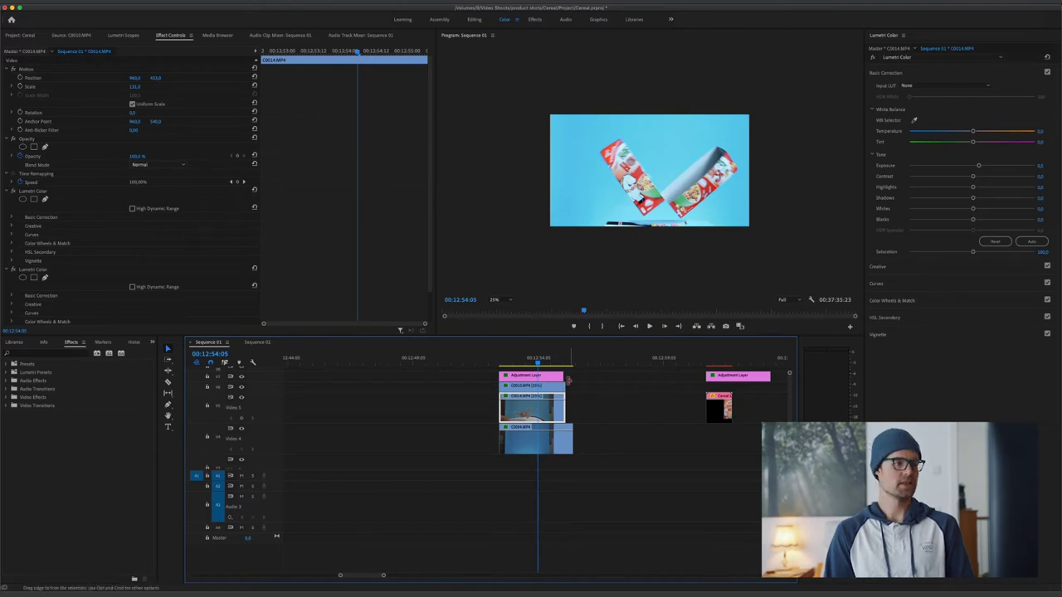
{"action": "right_click", "coordinate": [543, 388]}
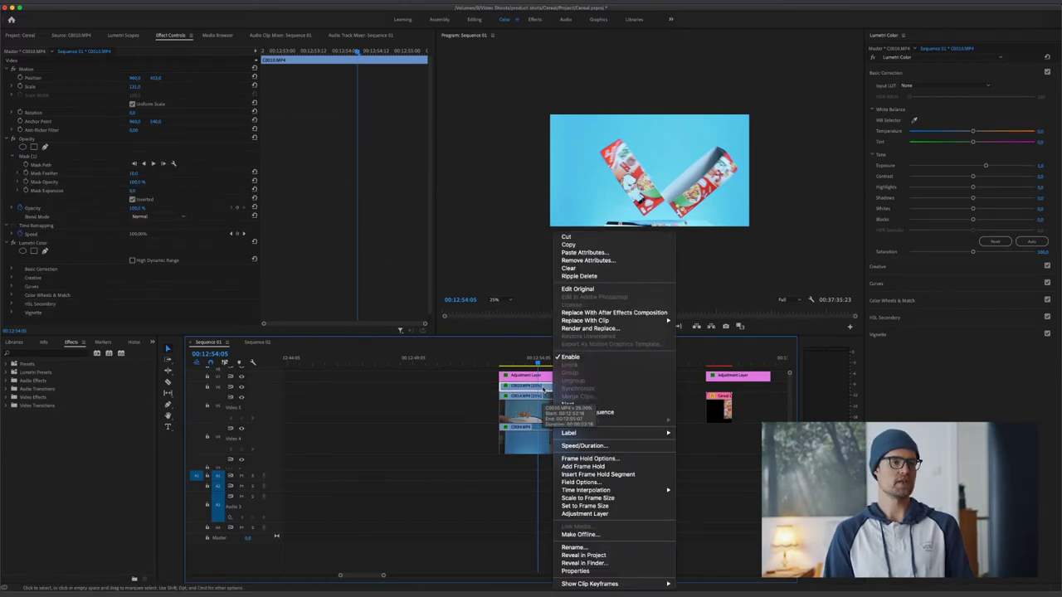
{"action": "left_click", "coordinate": [607, 312]}
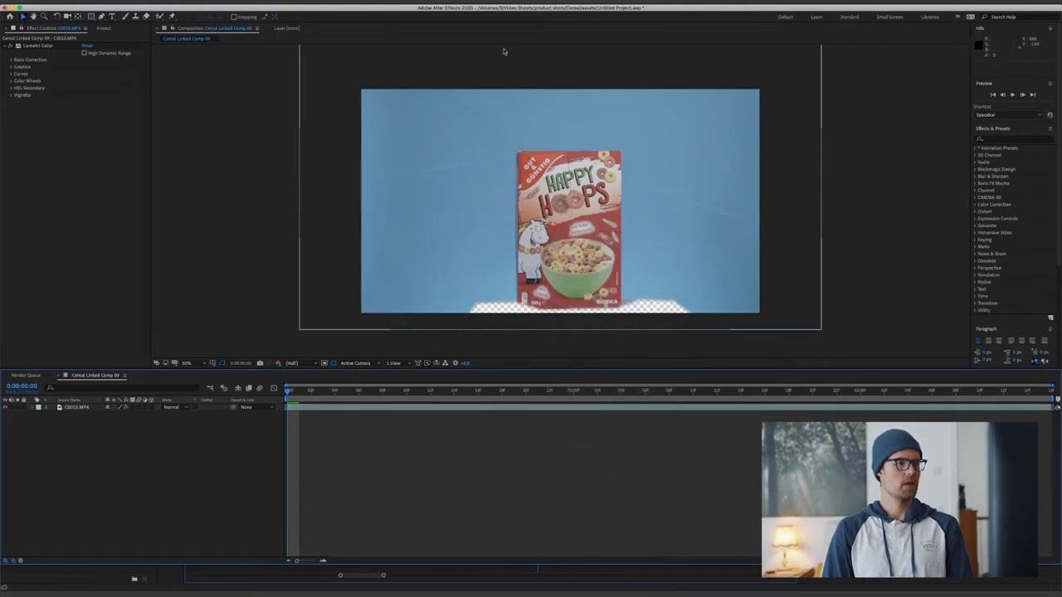
Find the Keylight (1.2) effect and apply it to the C0010.MP4 layer.
{"action": "left_click", "coordinate": [1007, 140]}
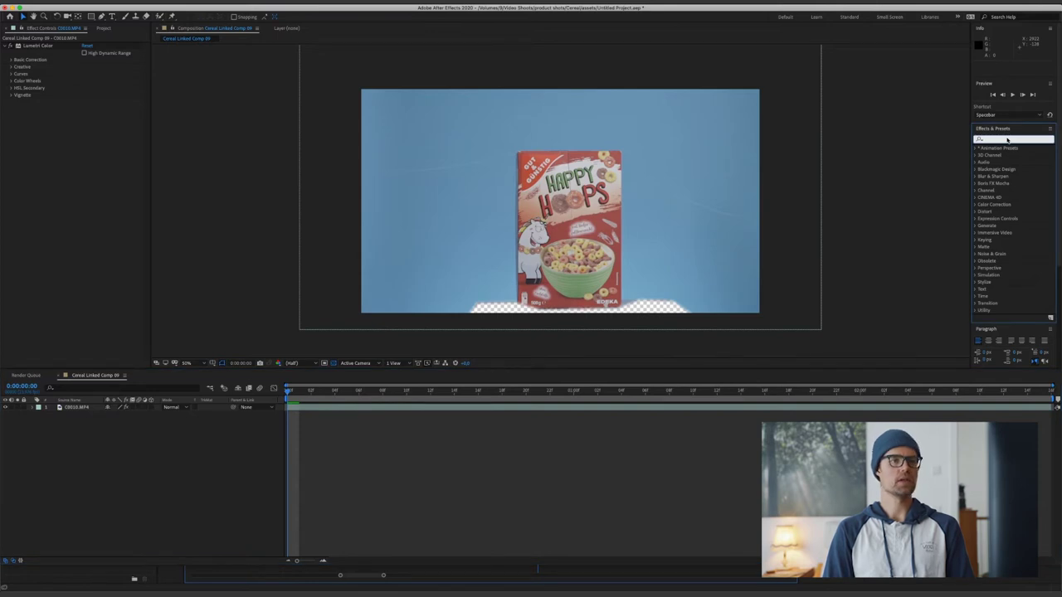
{"action": "type", "text": "ke"}
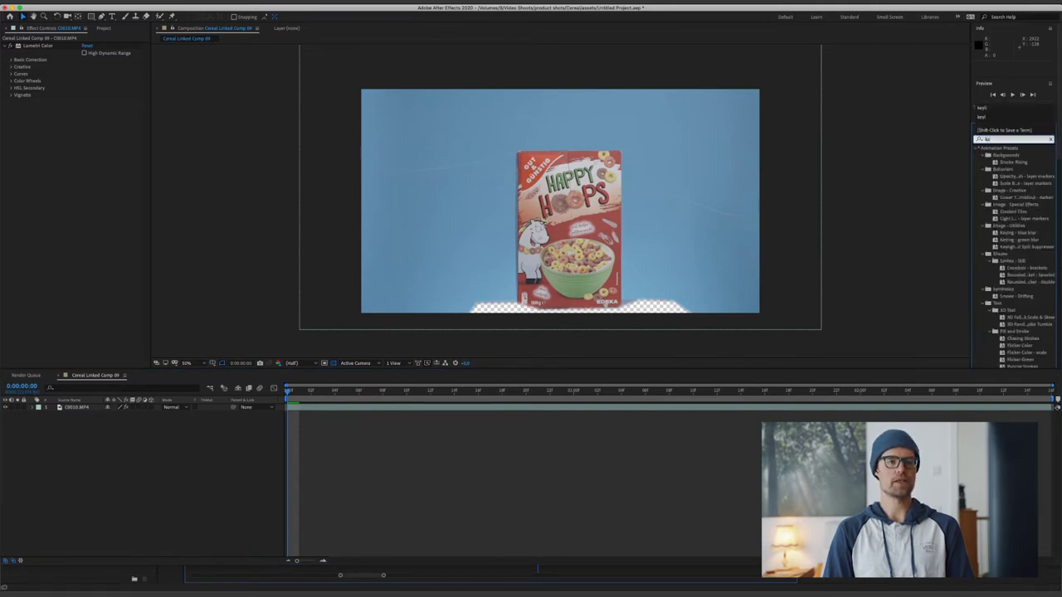
{"action": "type", "text": "ylight"}
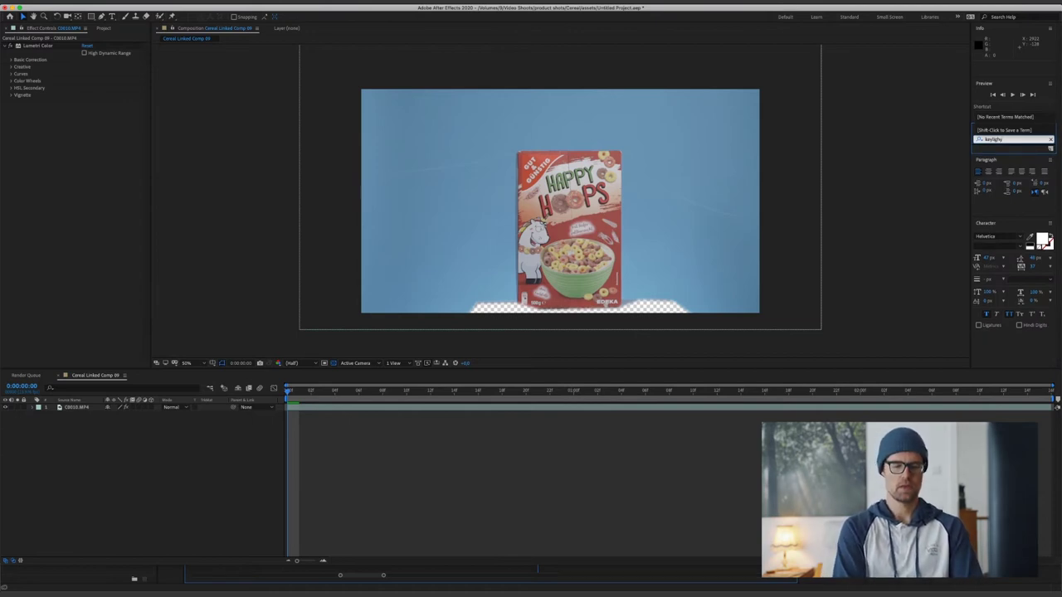
{"action": "key", "text": "Return"}
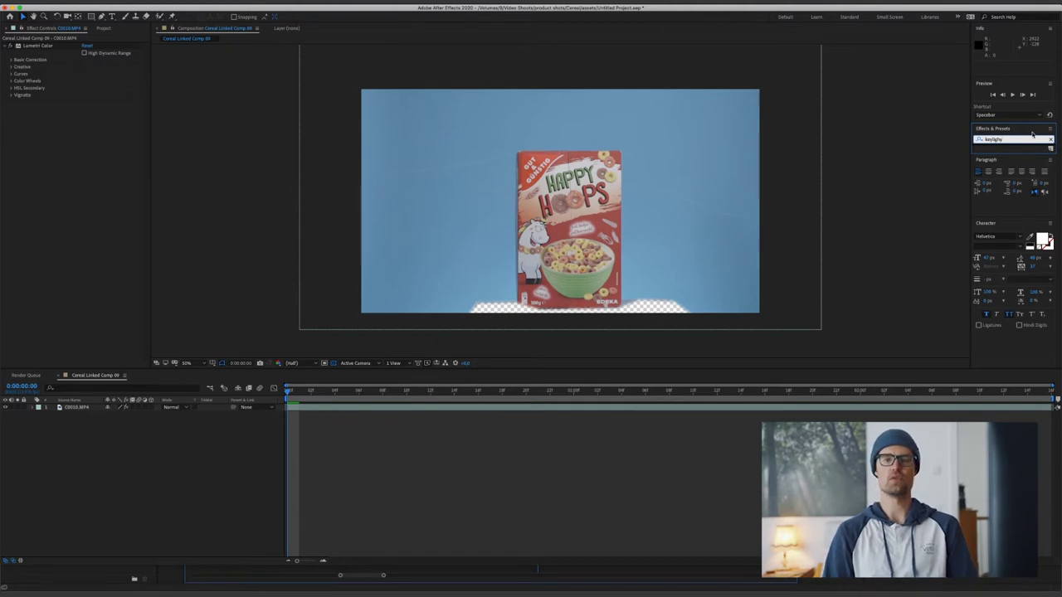
{"action": "left_click", "coordinate": [1012, 177]}
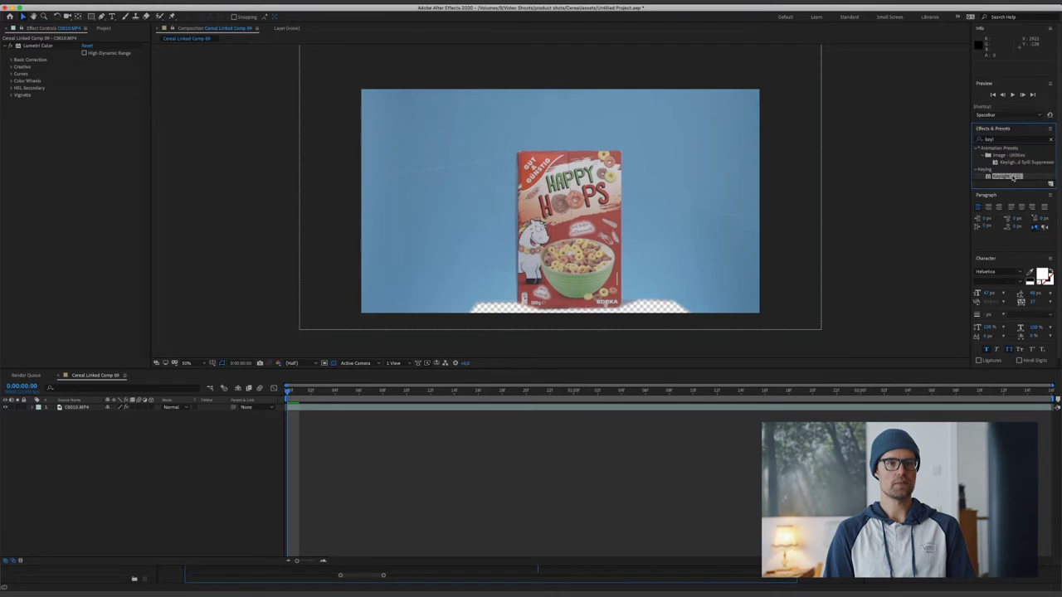
{"action": "left_click_drag", "start_coordinate": [1012, 177], "coordinate": [83, 409]}
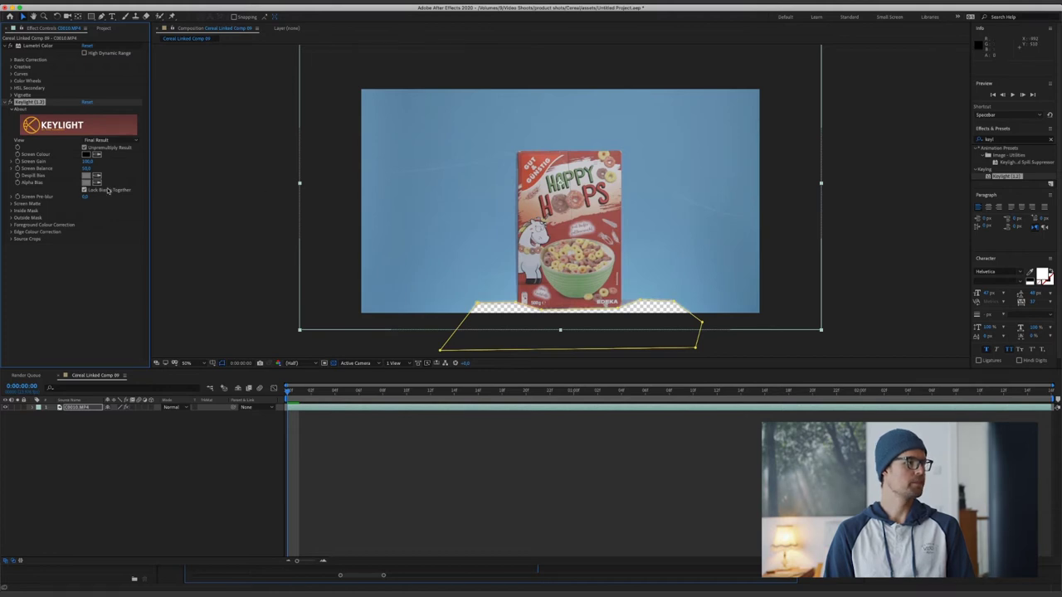
Sample the blue backdrop as the Keylight screen colour on the C0010.MP4 layer and set the view to Screen Matte.
{"action": "left_click", "coordinate": [97, 155]}
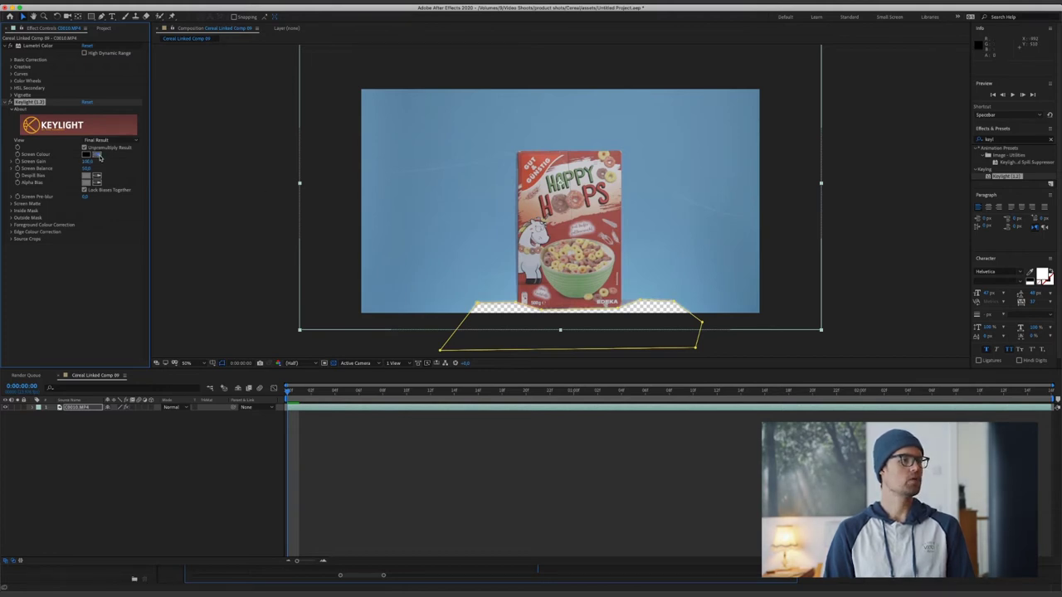
{"action": "left_click", "coordinate": [453, 127]}
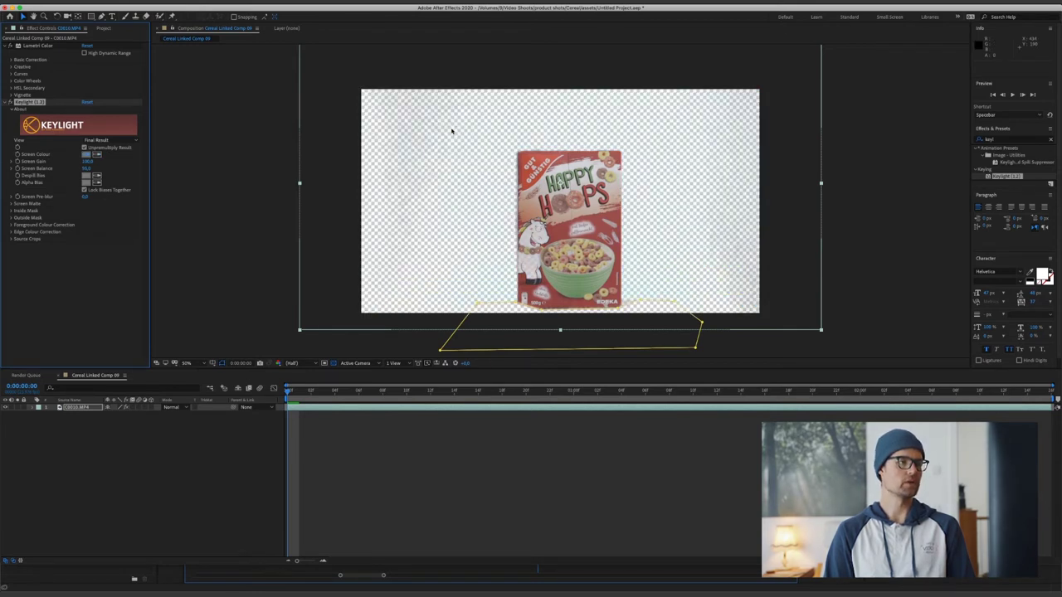
{"action": "left_click", "coordinate": [127, 141]}
{"action": "left_click", "coordinate": [125, 180]}
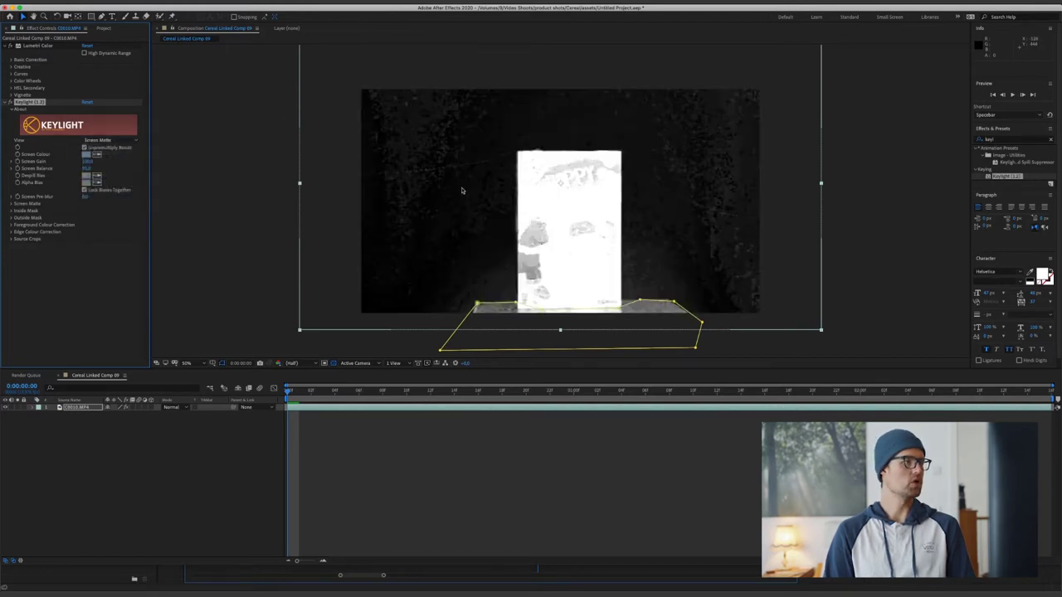
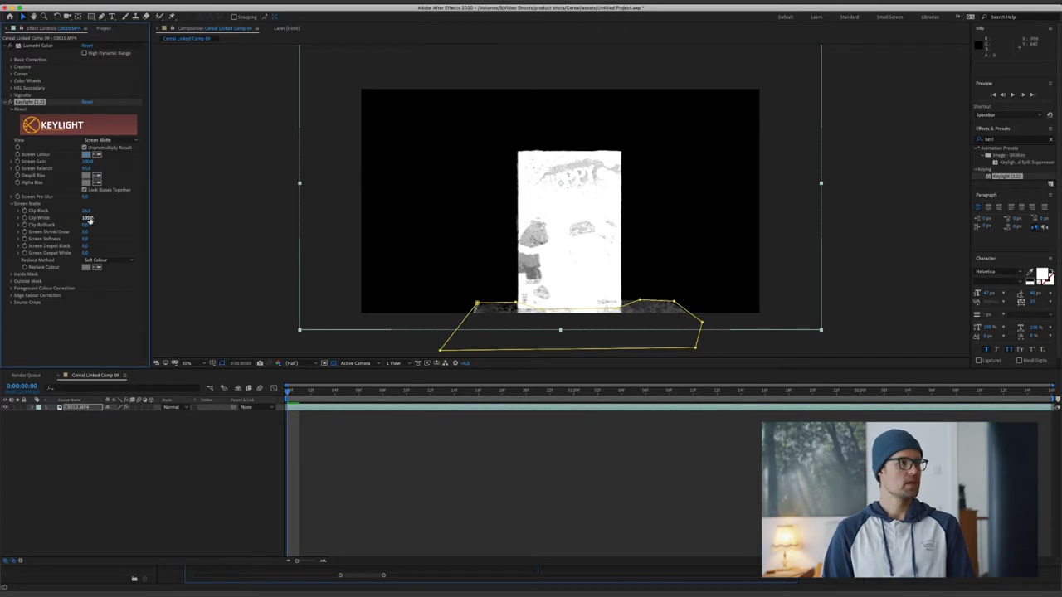
Set the screen matte's Clip White to 46 and Screen Shrink/Grow to -1, and switch Keylight's view to Intermediate Result.
{"action": "left_click_drag", "start_coordinate": [87, 218], "coordinate": [64, 217]}
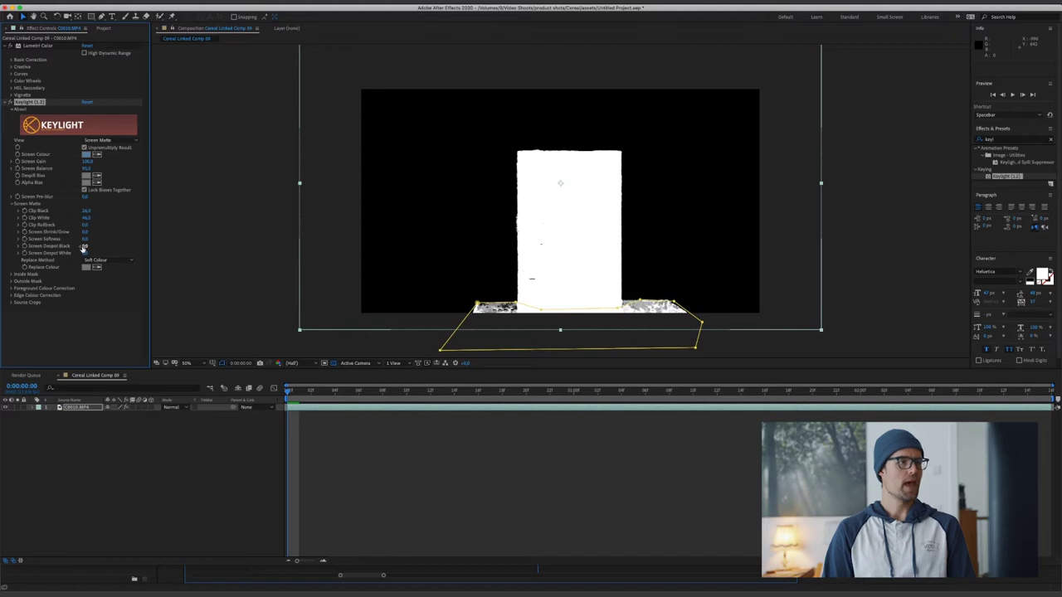
{"action": "left_click_drag", "start_coordinate": [85, 231], "coordinate": [77, 231]}
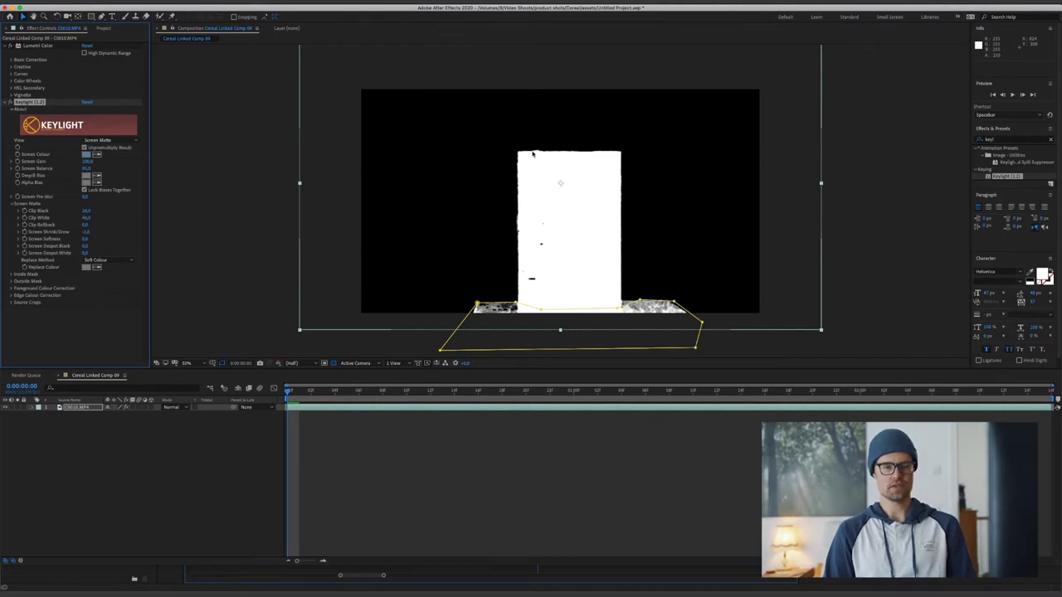
{"action": "left_click", "coordinate": [104, 140]}
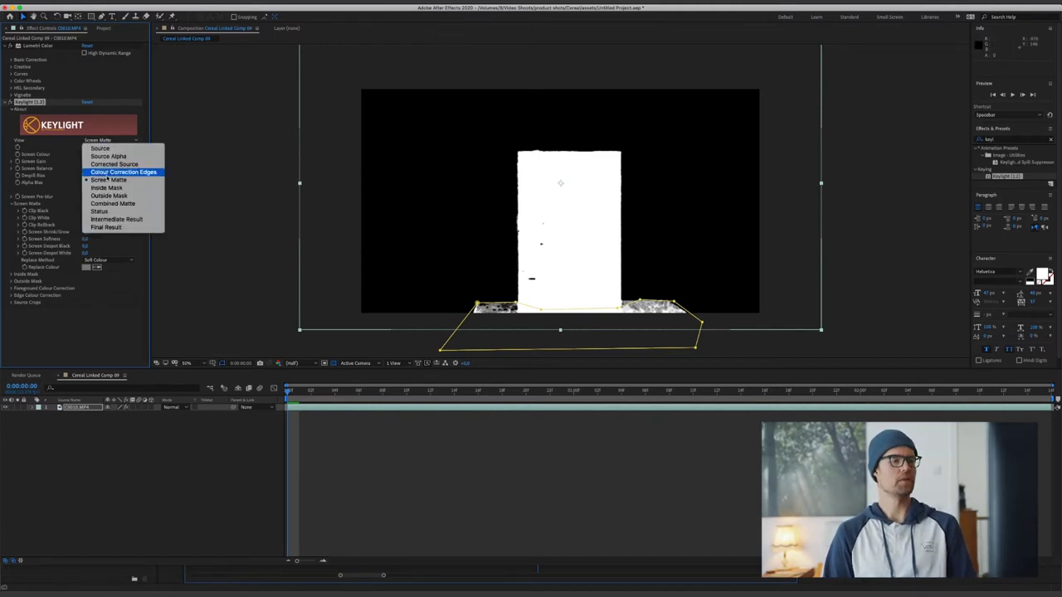
{"action": "left_click", "coordinate": [112, 221]}
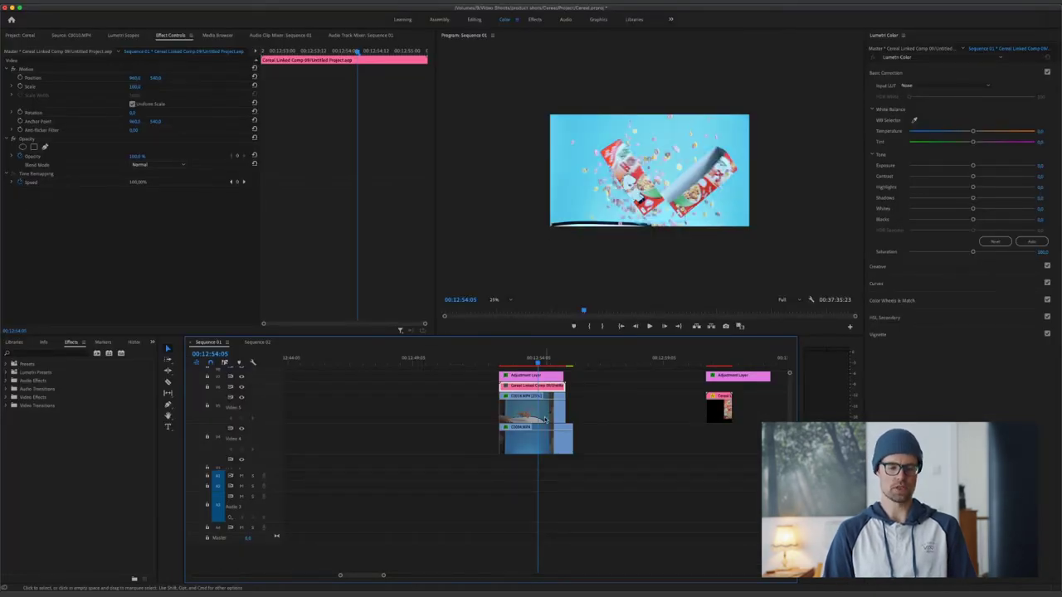
In Premiere Pro, move the flying-cereal clip out of the stack, put the backdrop clip C0004.MP4 back under the keyed box, and scrub through it.
{"action": "left_click_drag", "start_coordinate": [588, 408], "coordinate": [477, 425]}
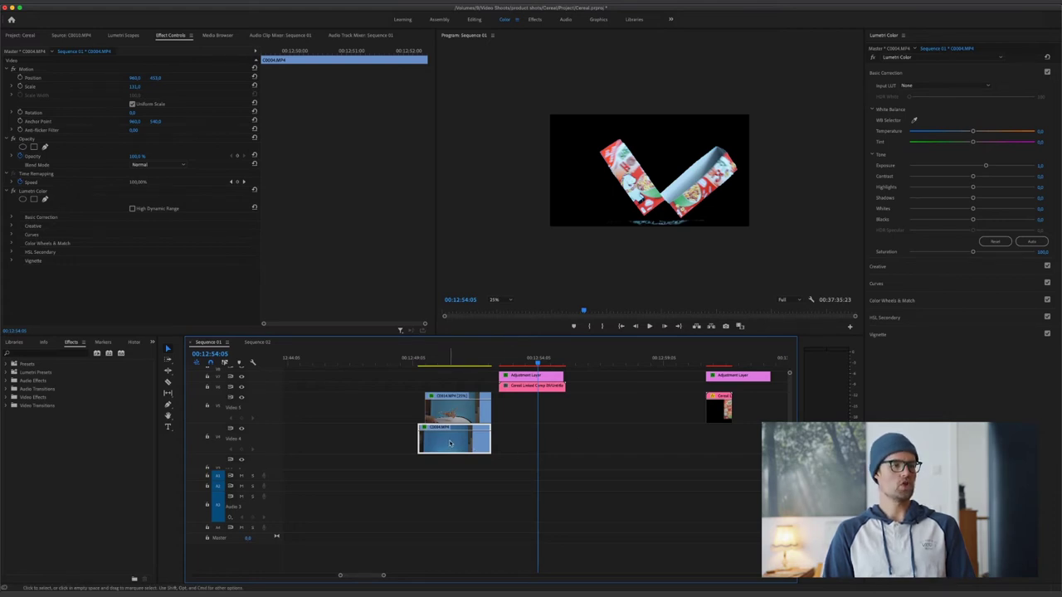
{"action": "left_click_drag", "start_coordinate": [450, 444], "coordinate": [530, 450]}
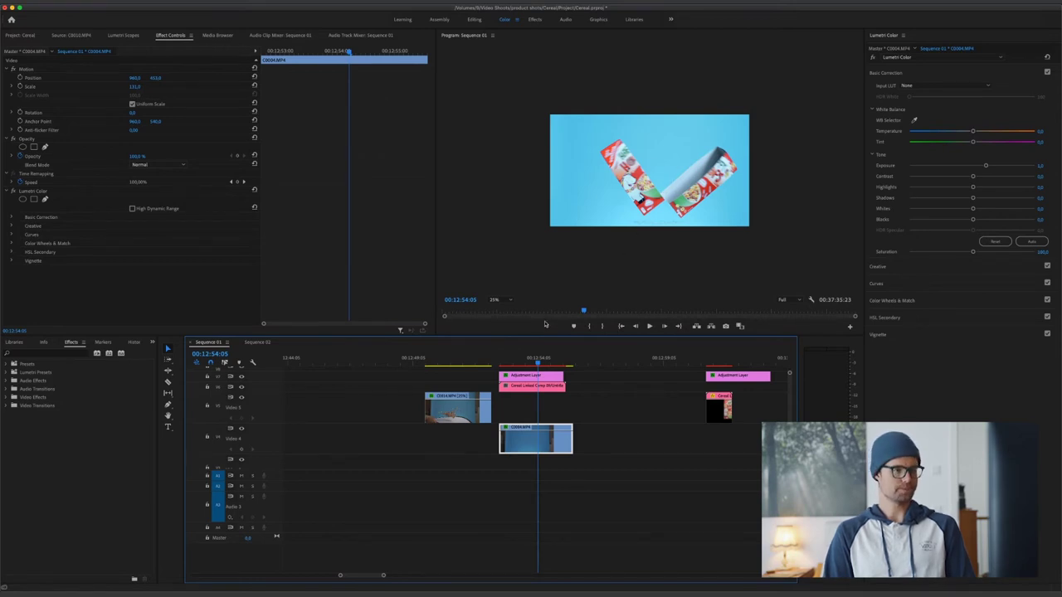
{"action": "mouse_move", "coordinate": [538, 365]}
{"action": "left_mouse_down"}
{"action": "mouse_move", "coordinate": [524, 365]}
{"action": "mouse_move", "coordinate": [540, 365]}
{"action": "left_mouse_up"}
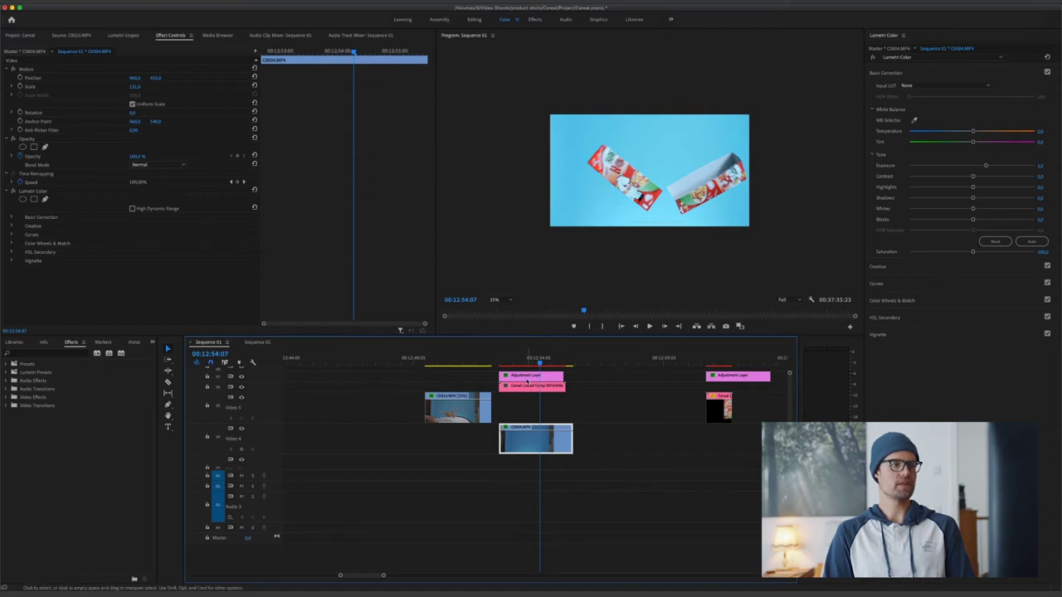
{"action": "mouse_move", "coordinate": [529, 365]}
{"action": "left_mouse_down"}
{"action": "mouse_move", "coordinate": [538, 365]}
{"action": "mouse_move", "coordinate": [528, 365]}
{"action": "left_mouse_up"}
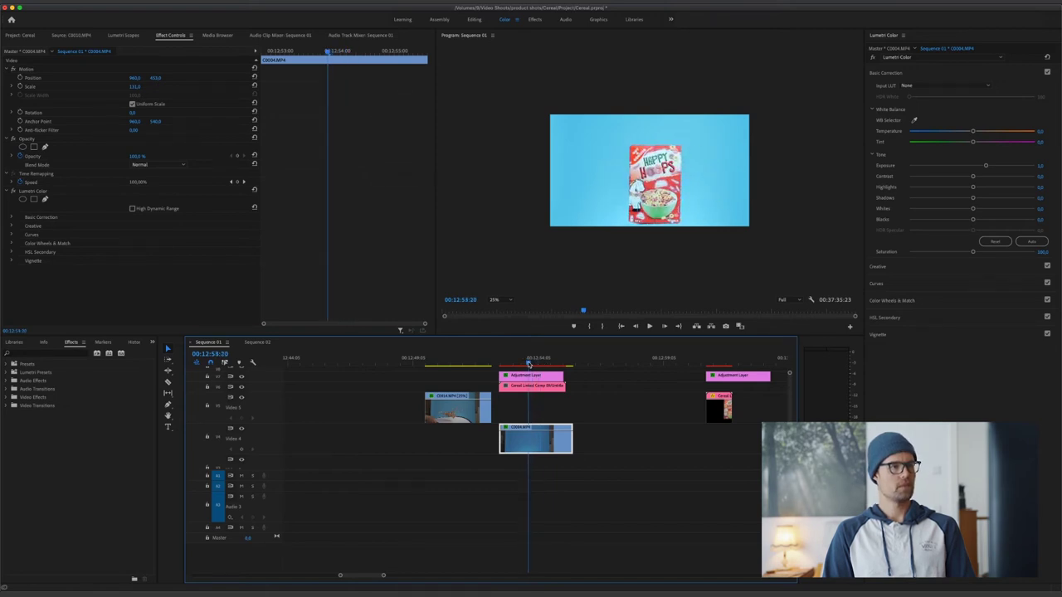
{"action": "left_click_drag", "start_coordinate": [528, 365], "coordinate": [540, 366]}
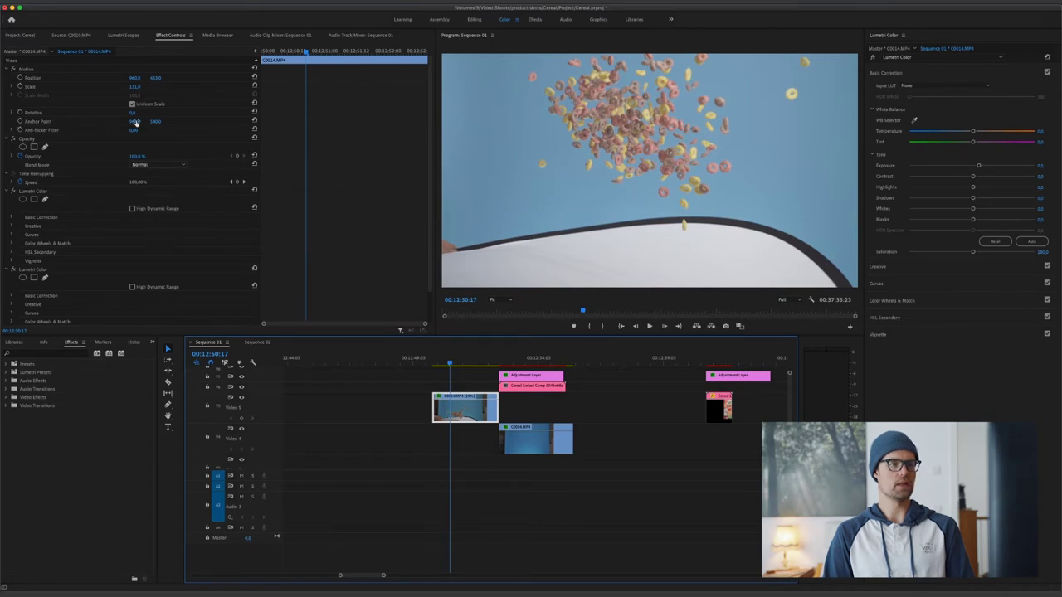
Draw a freeform opacity mask on the C0014.MP4 clip around the white reflector and the hand holding it, and invert the mask.
{"action": "left_click", "coordinate": [47, 148]}
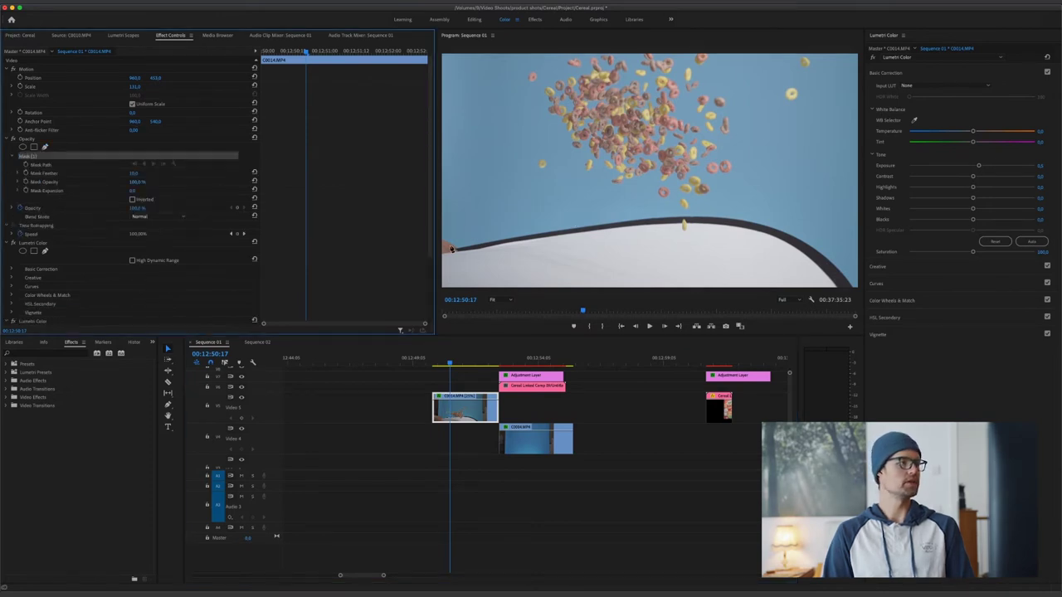
{"action": "left_click", "coordinate": [495, 300]}
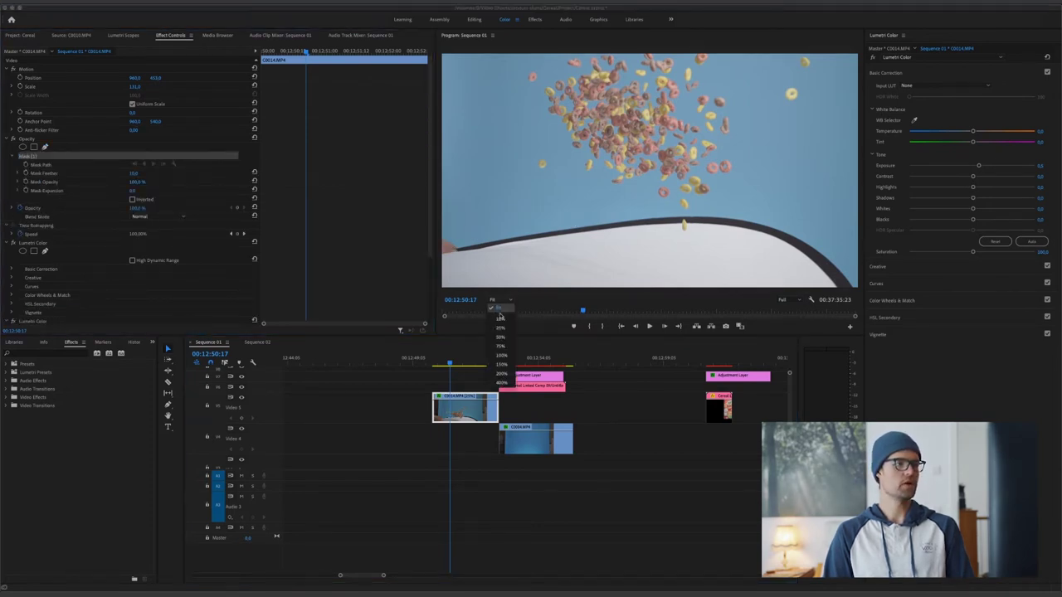
{"action": "left_click", "coordinate": [501, 329]}
{"action": "left_click", "coordinate": [547, 208]}
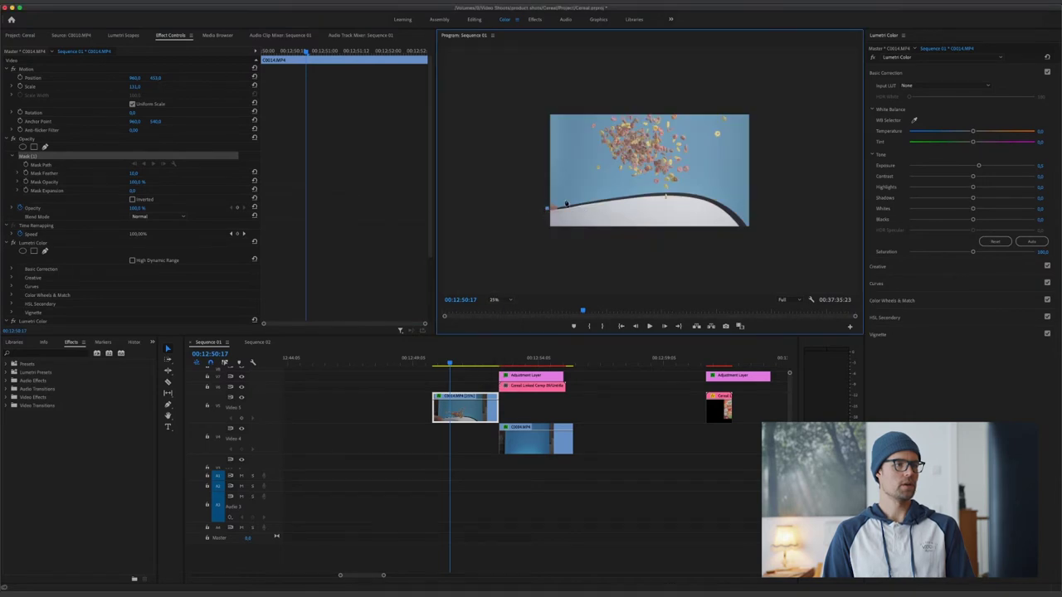
{"action": "left_click", "coordinate": [638, 196]}
{"action": "left_click", "coordinate": [658, 193]}
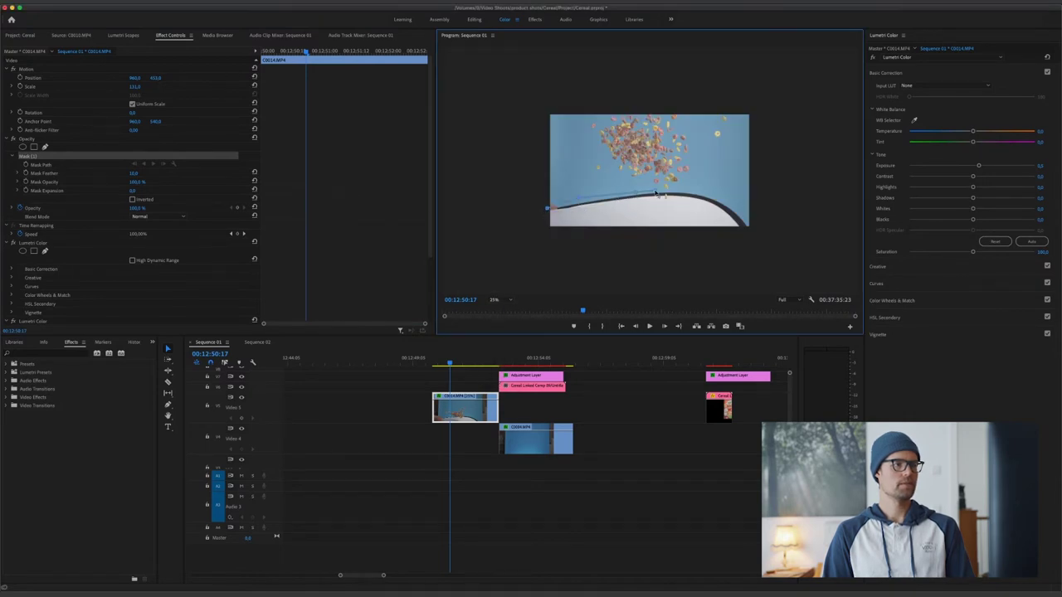
{"action": "left_click", "coordinate": [751, 239]}
{"action": "left_click", "coordinate": [531, 245]}
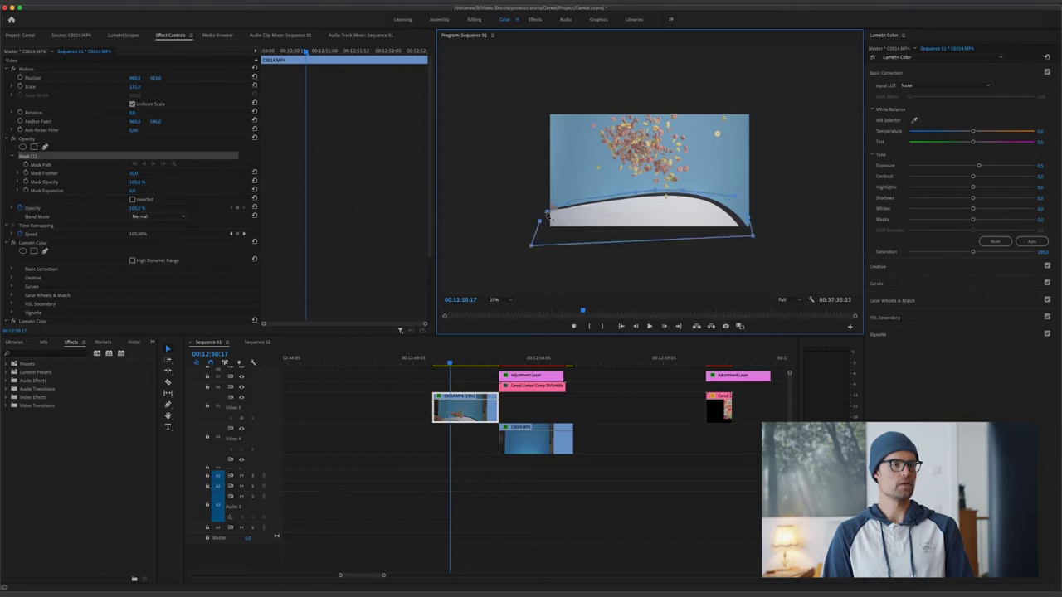
{"action": "left_click", "coordinate": [547, 213]}
{"action": "left_click", "coordinate": [132, 200]}
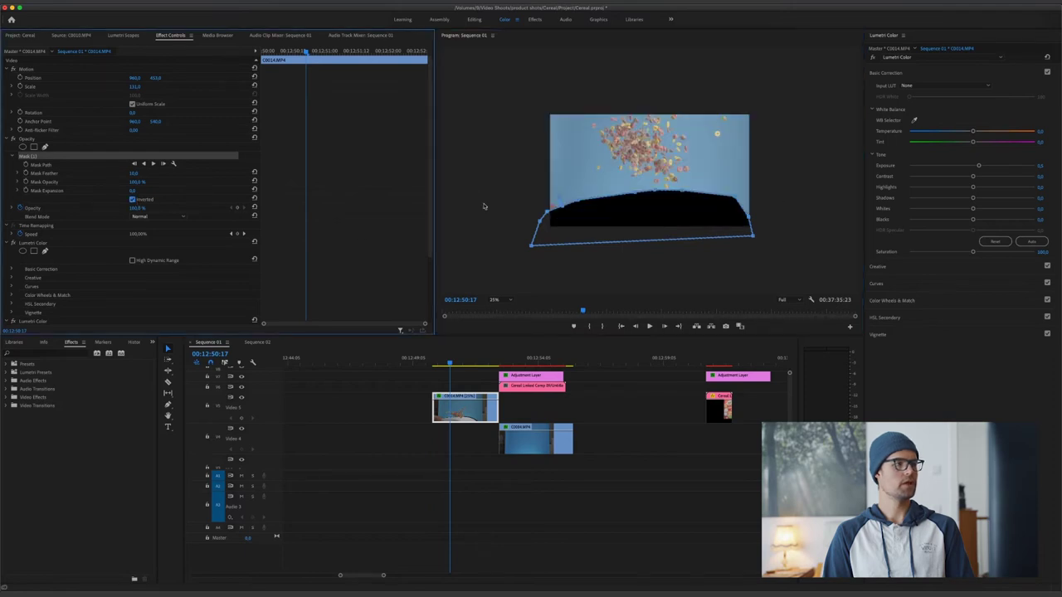
Start keyframing the mask path at 00:12:50:19 and lower the mask's upper edge at 00:12:50:23 to follow the reflector.
{"action": "left_click_drag", "start_coordinate": [450, 362], "coordinate": [452, 362]}
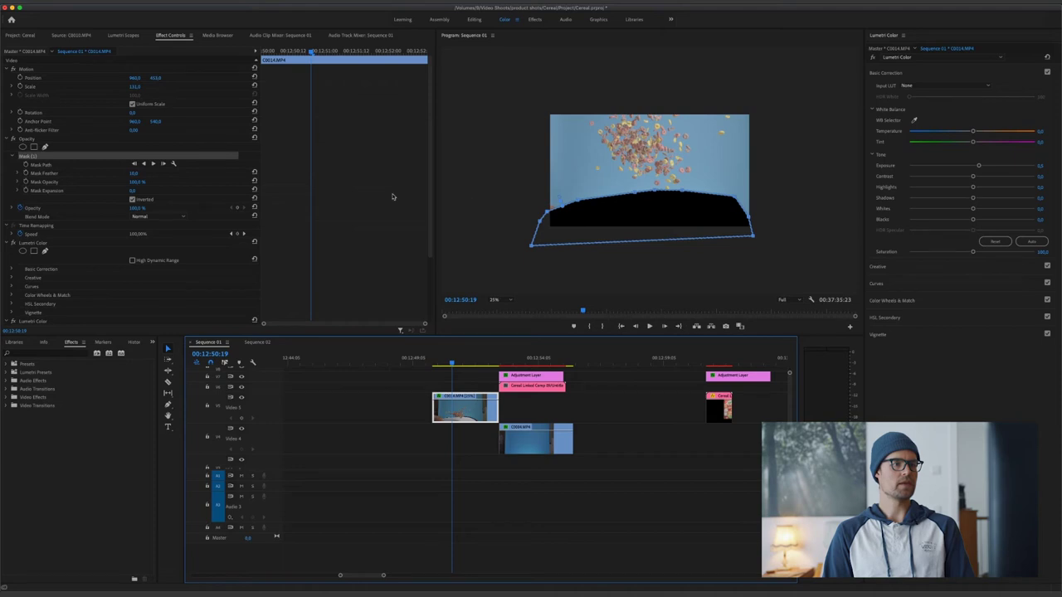
{"action": "left_click", "coordinate": [25, 166]}
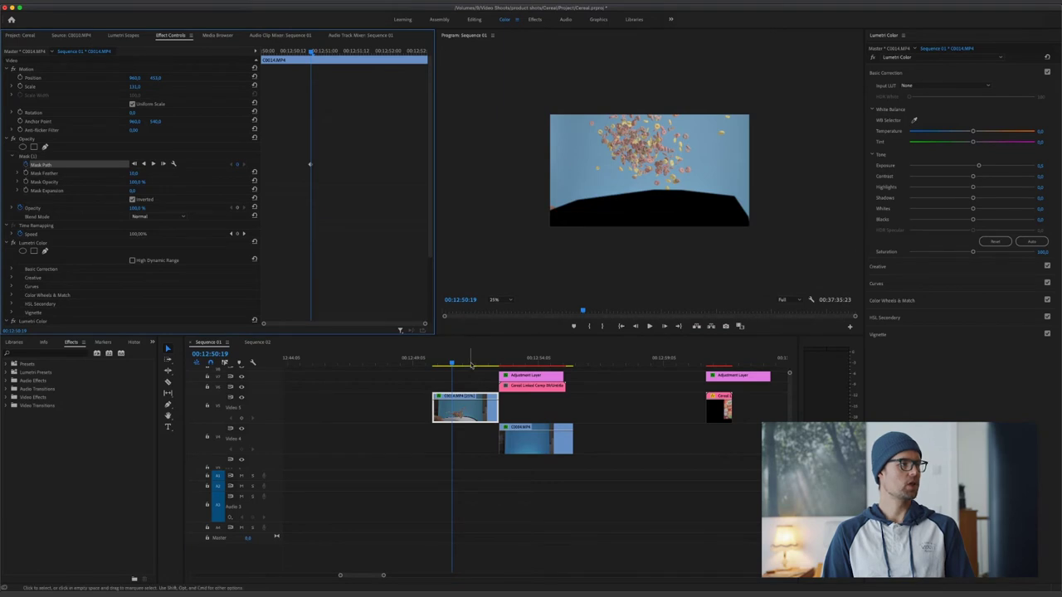
{"action": "mouse_move", "coordinate": [461, 363]}
{"action": "left_mouse_down"}
{"action": "mouse_move", "coordinate": [439, 362]}
{"action": "mouse_move", "coordinate": [456, 363]}
{"action": "left_mouse_up"}
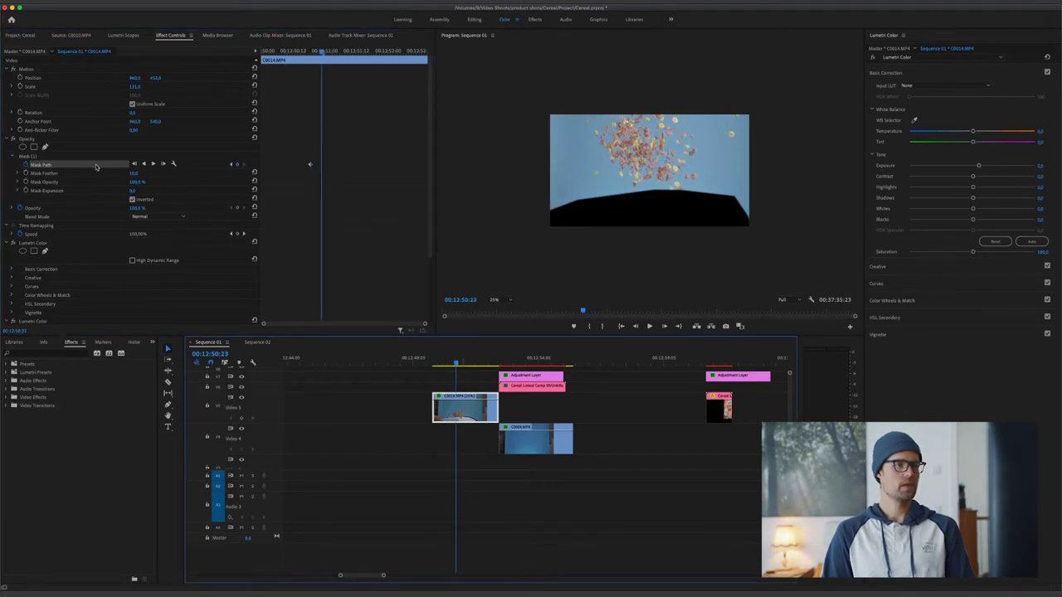
{"action": "left_click", "coordinate": [35, 157]}
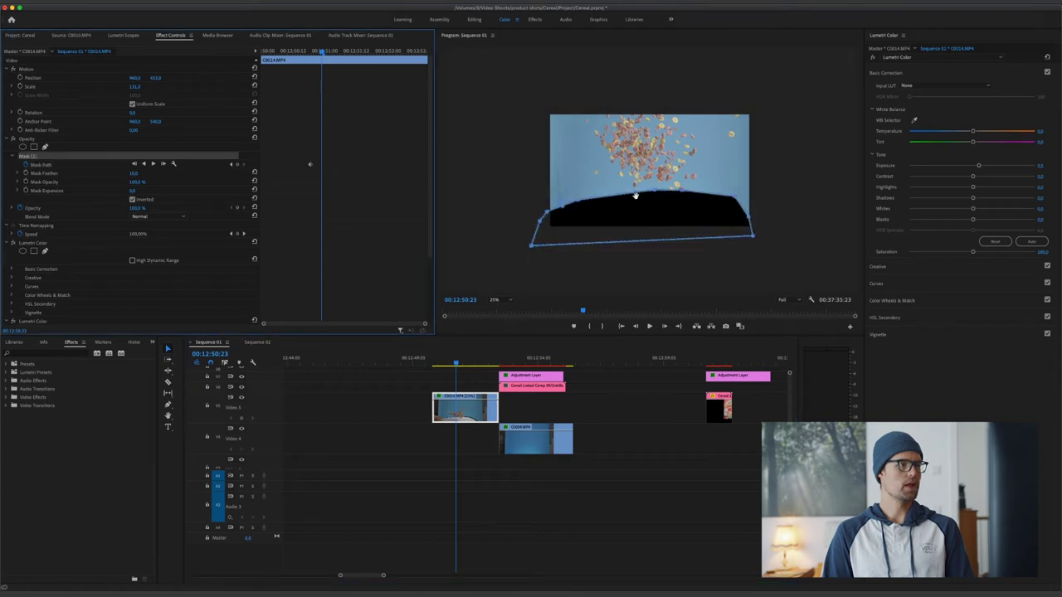
{"action": "left_click_drag", "start_coordinate": [635, 196], "coordinate": [736, 206]}
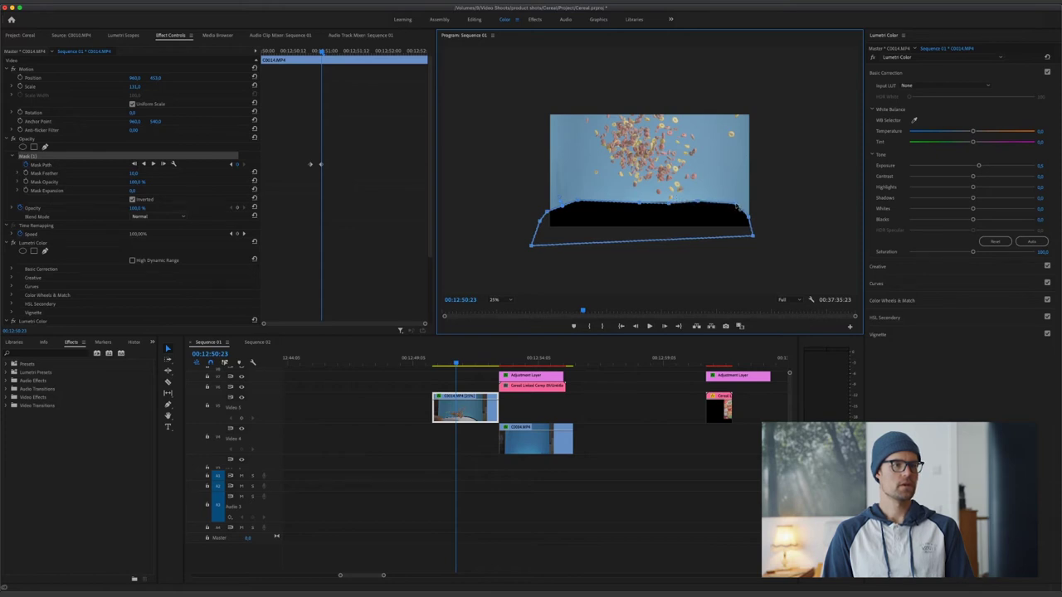
Lower the mask's upper edge further on the frames 00:12:51:00 and 00:12:51:01.
{"action": "left_click", "coordinate": [664, 326]}
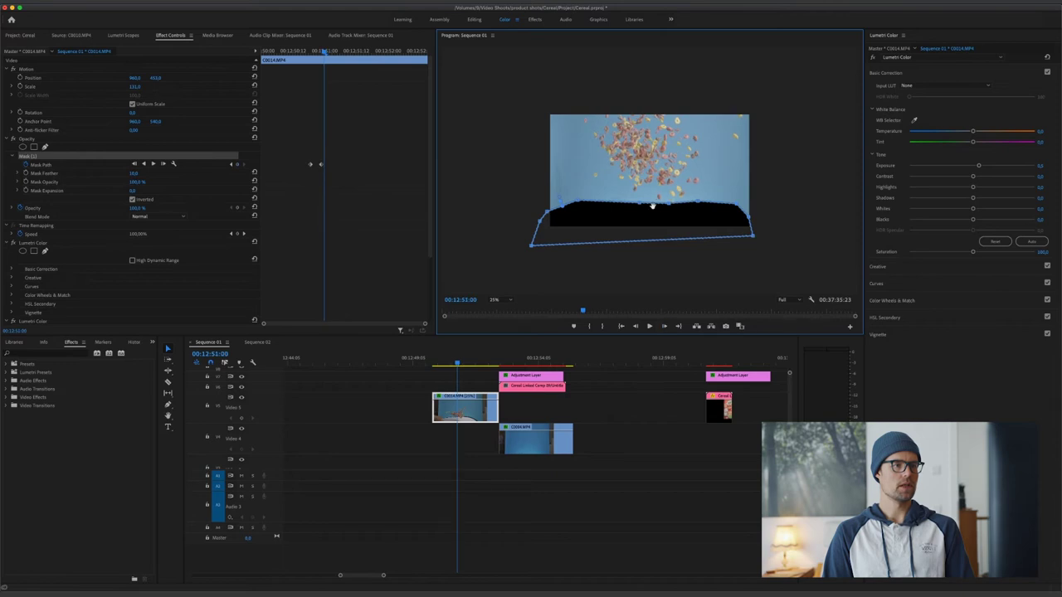
{"action": "left_click_drag", "start_coordinate": [639, 206], "coordinate": [578, 210]}
{"action": "left_click", "coordinate": [663, 326]}
{"action": "left_click", "coordinate": [663, 326]}
{"action": "left_click_drag", "start_coordinate": [701, 208], "coordinate": [741, 215]}
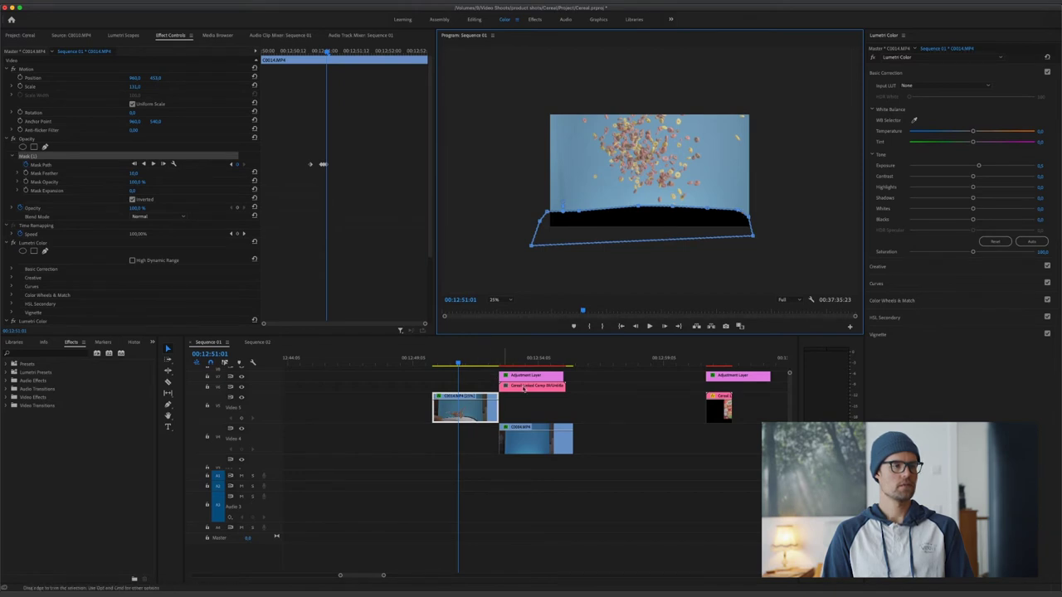
Replace the masked C0014.MP4 clip with an After Effects composition and preview the flying cereal.
{"action": "right_click", "coordinate": [462, 407]}
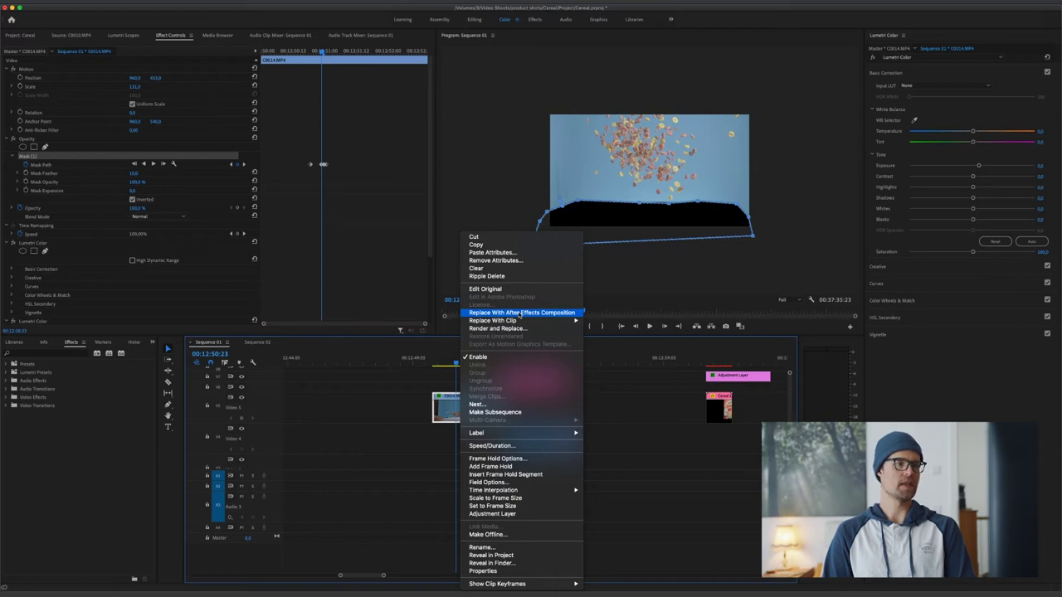
{"action": "left_click", "coordinate": [521, 313]}
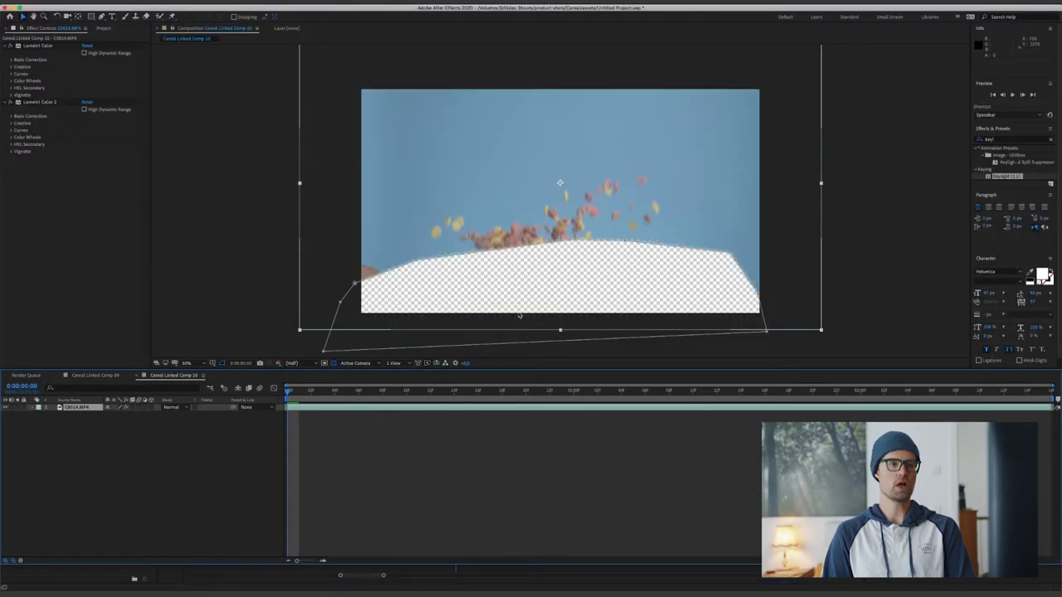
{"action": "key", "text": "space"}
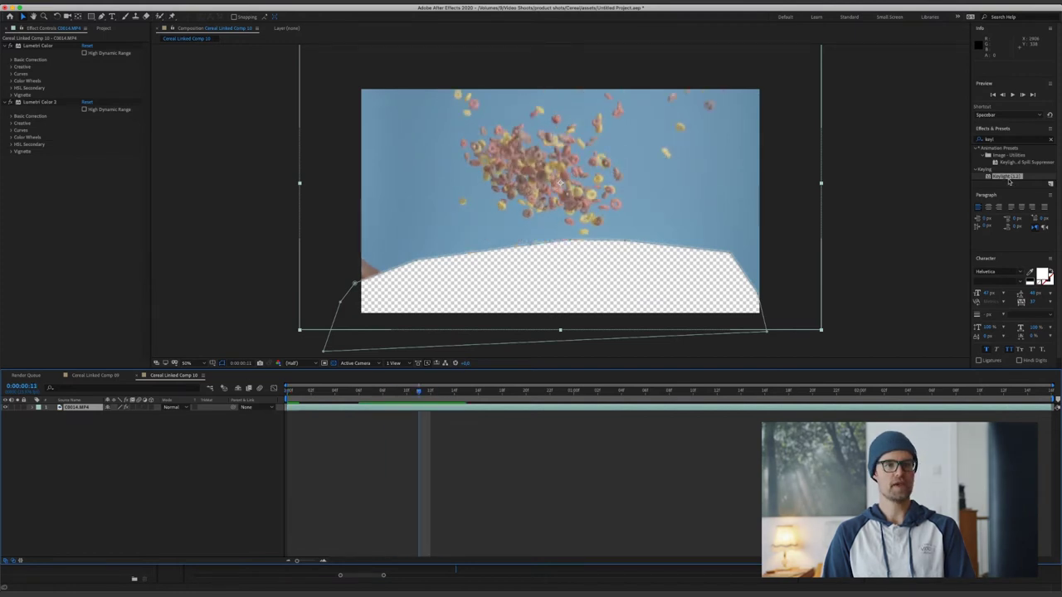
Apply Keylight (1.2) to the C0014.MP4 layer and sample the blue backdrop as its screen colour.
{"action": "left_click_drag", "start_coordinate": [1010, 177], "coordinate": [86, 407]}
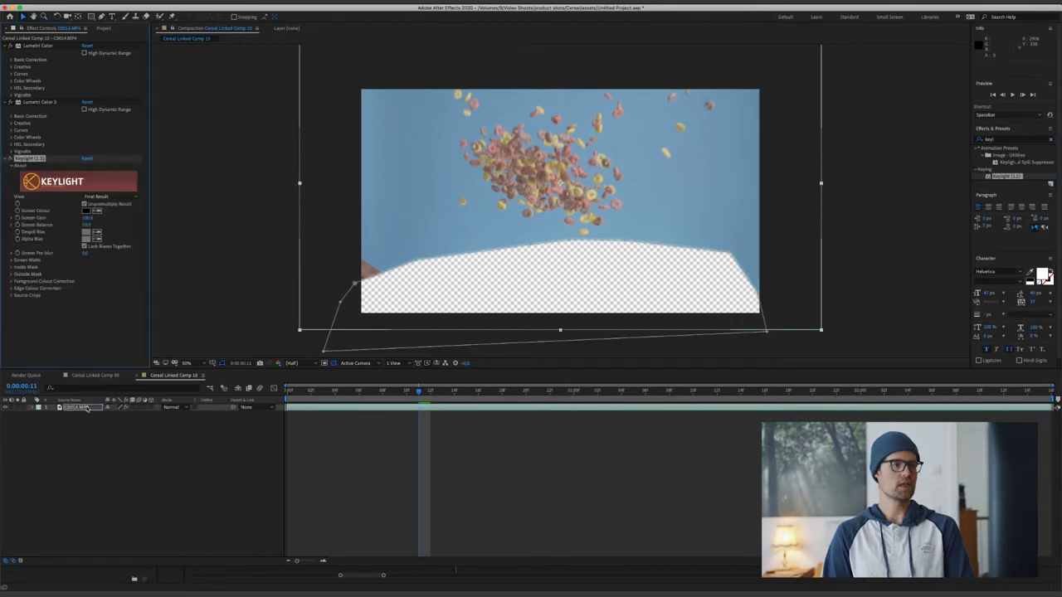
{"action": "left_click", "coordinate": [97, 211]}
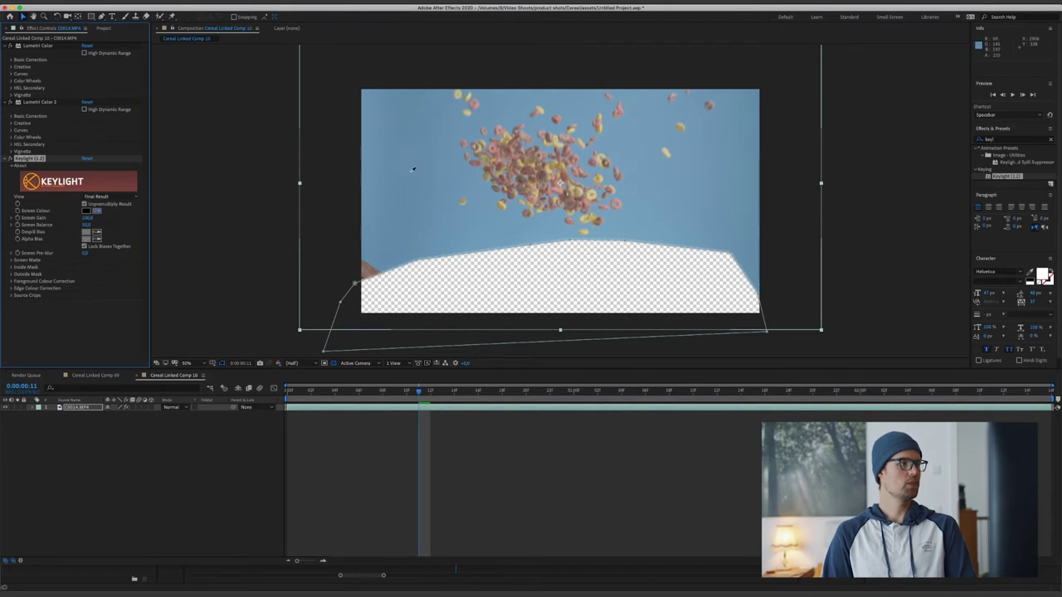
{"action": "left_click", "coordinate": [435, 160]}
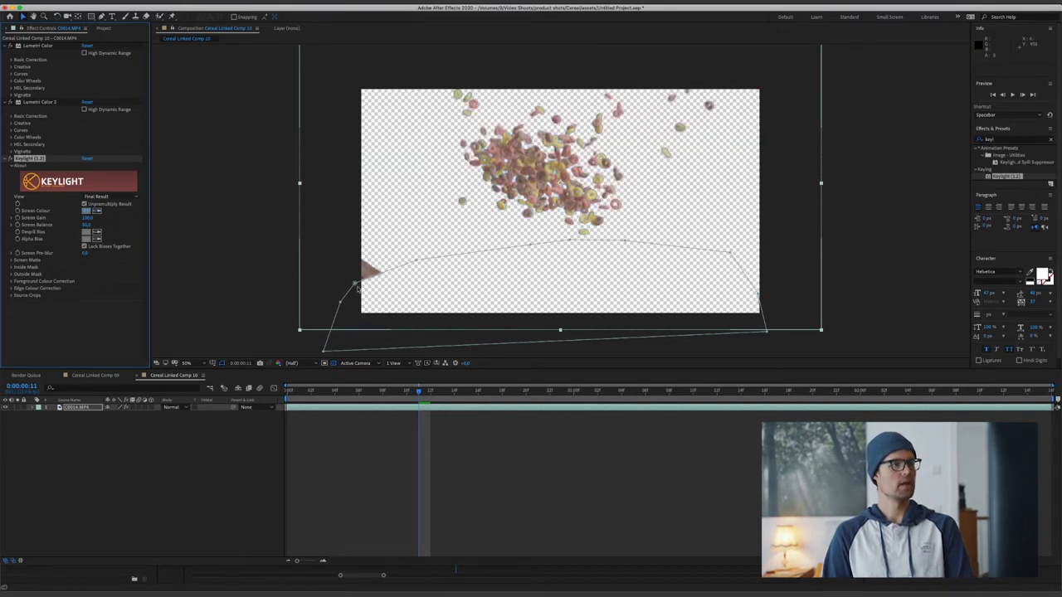
Raise the mask's corner point outside the frame to hide the hand, and set Keylight's view to Screen Matte.
{"action": "left_click_drag", "start_coordinate": [354, 283], "coordinate": [345, 259]}
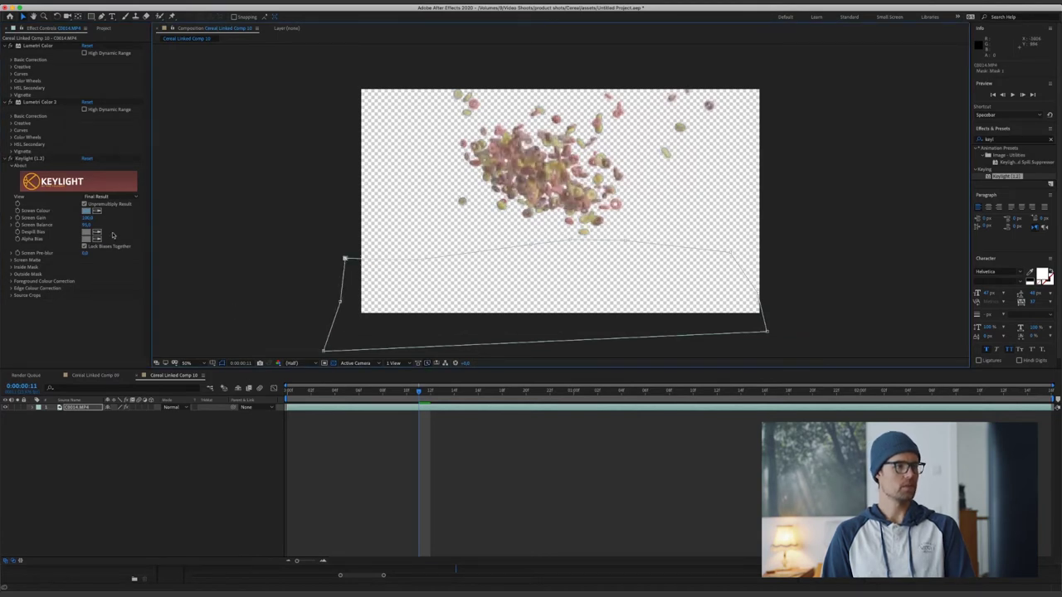
{"action": "left_click", "coordinate": [117, 197]}
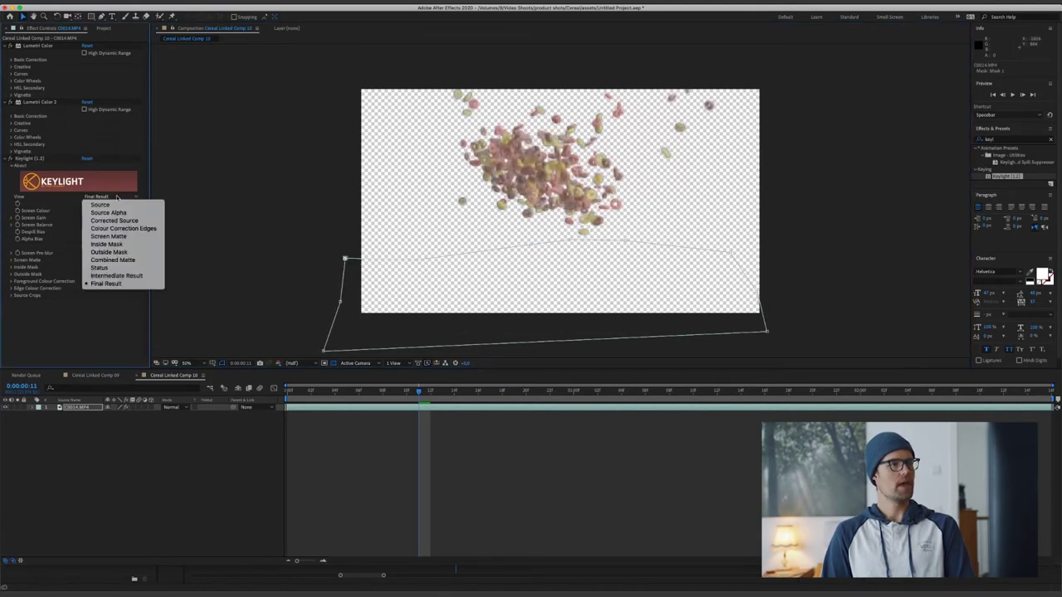
{"action": "left_click", "coordinate": [115, 237]}
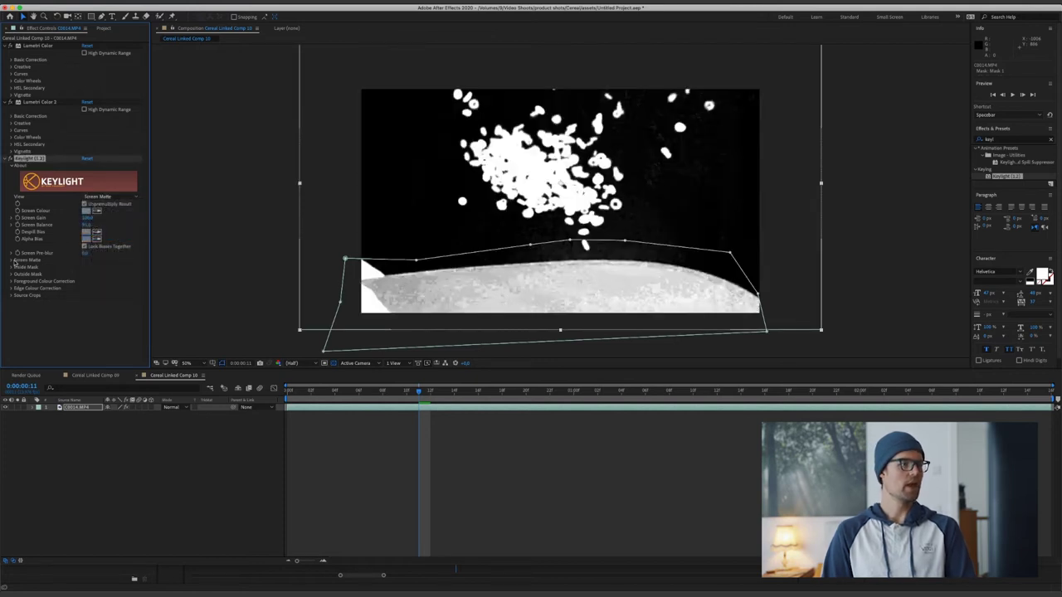
Set Keylight's Screen Matte Clip Black to 28 and Clip White to 72, and set its view to Intermediate Result.
{"action": "left_click", "coordinate": [11, 260]}
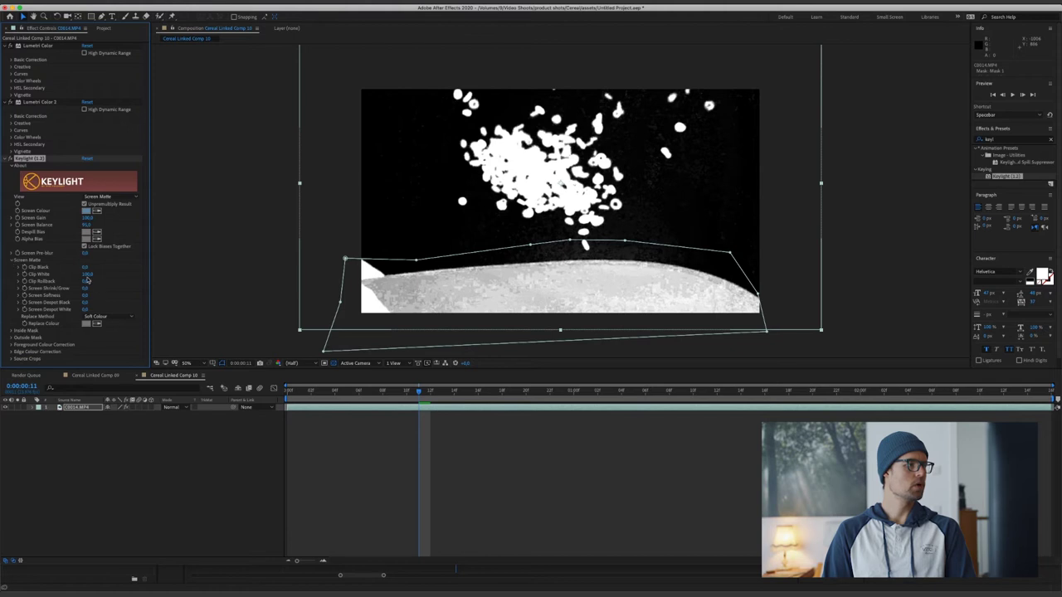
{"action": "left_click_drag", "start_coordinate": [86, 267], "coordinate": [90, 267]}
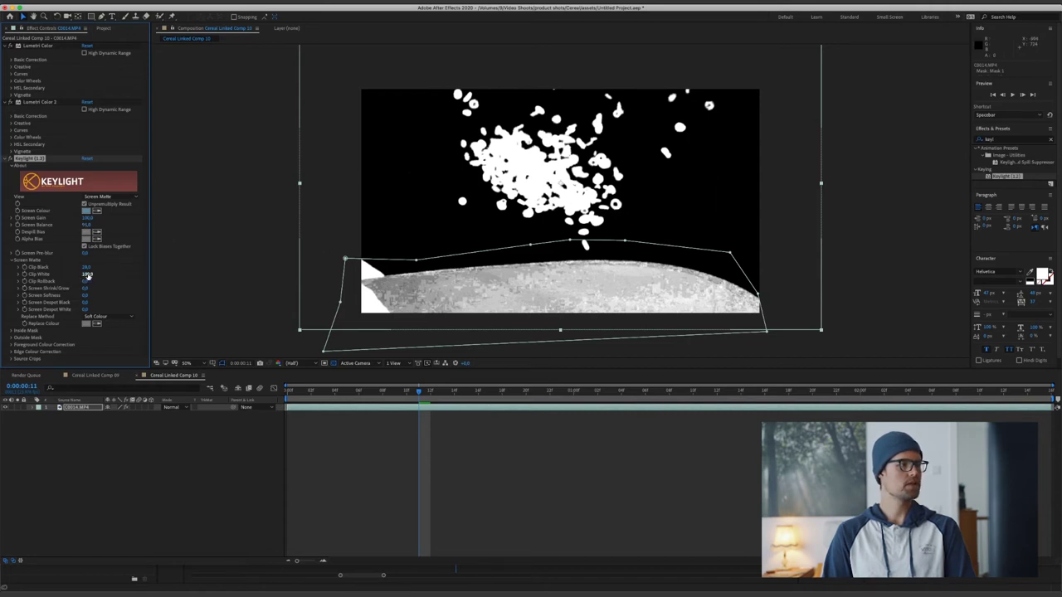
{"action": "left_click_drag", "start_coordinate": [88, 276], "coordinate": [75, 273]}
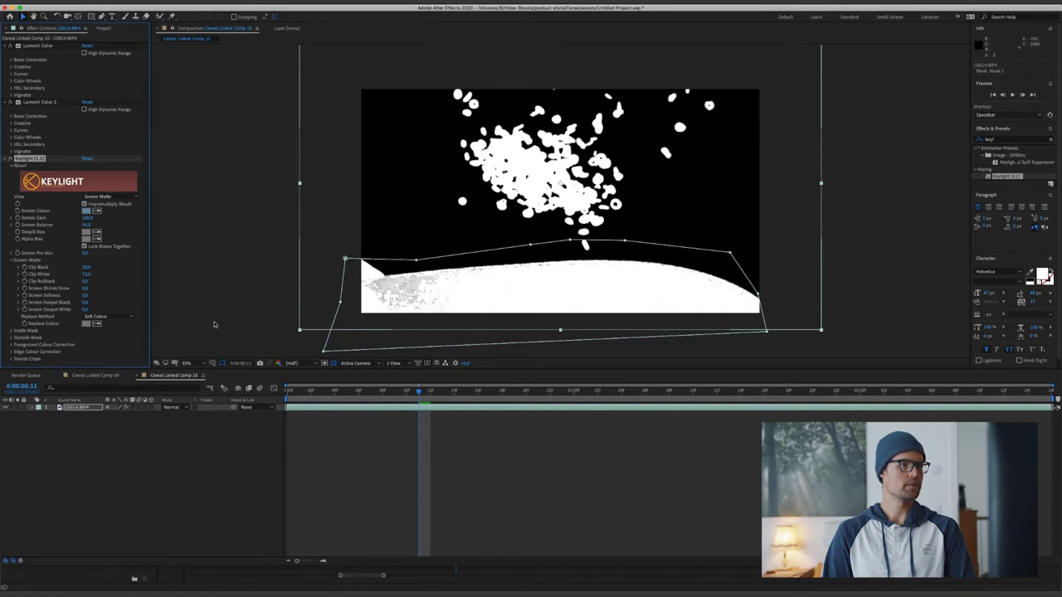
{"action": "left_click", "coordinate": [117, 194]}
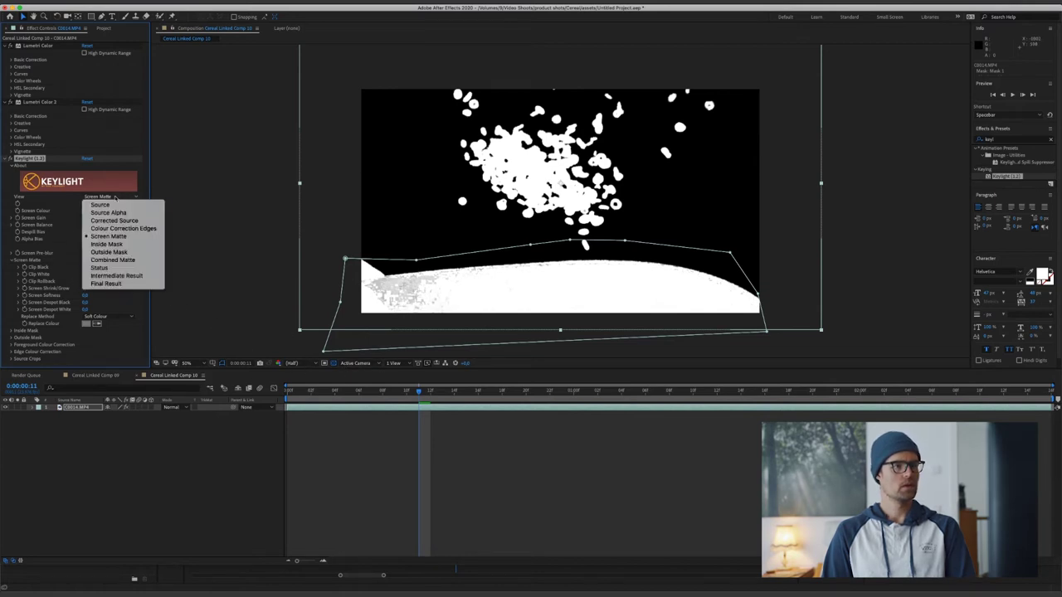
{"action": "left_click", "coordinate": [119, 276]}
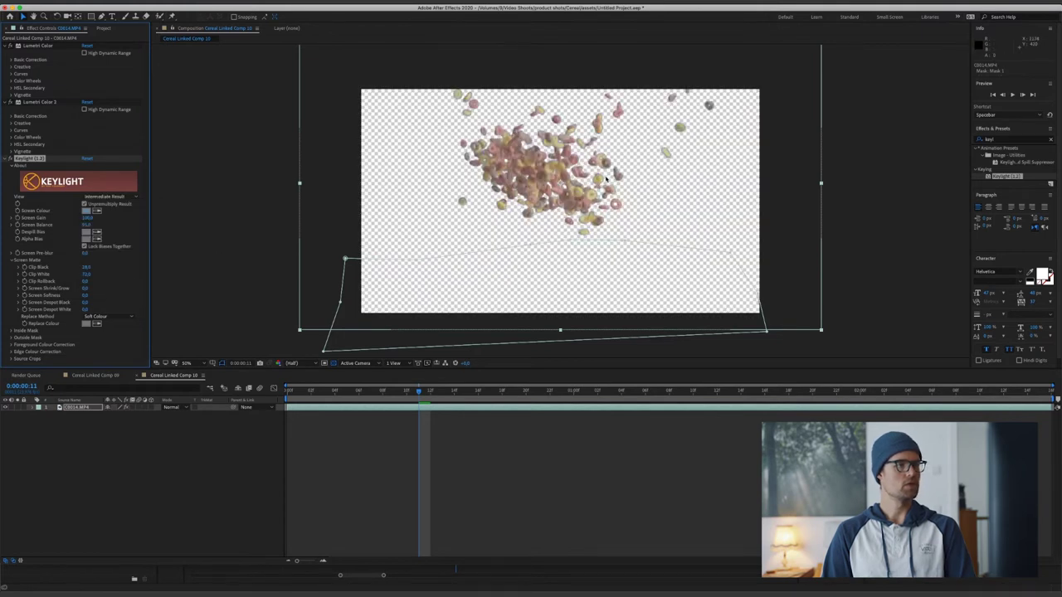
Inspect the blue fringes around the flying cereal and set Keylight's Screen Shrink/Grow to about -1.3.
{"action": "key", "text": "slash"}
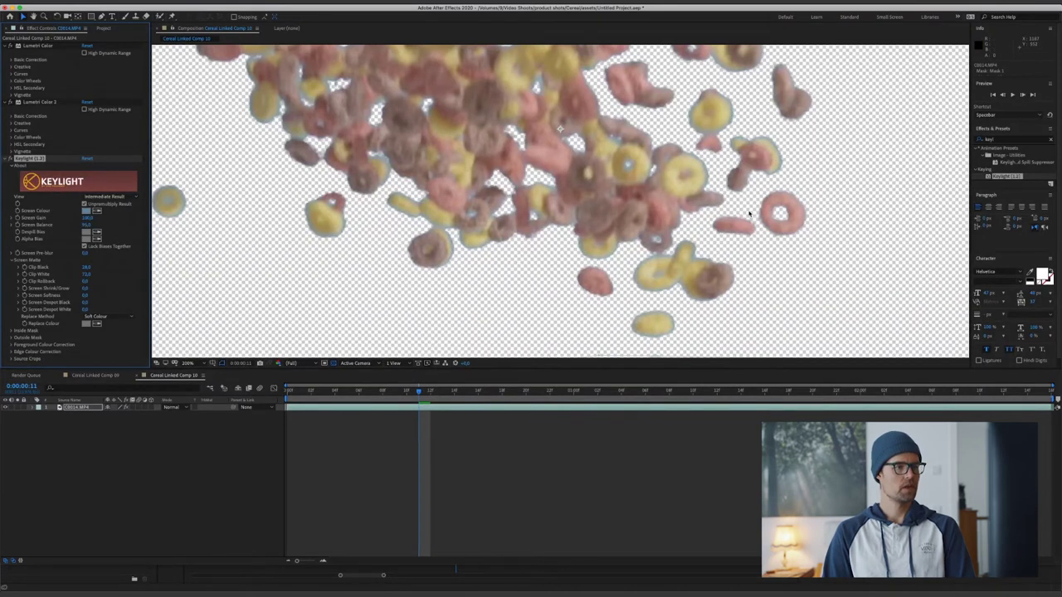
{"action": "scroll", "coordinate": [612, 199], "scroll_direction": "down", "scroll_amount": 2}
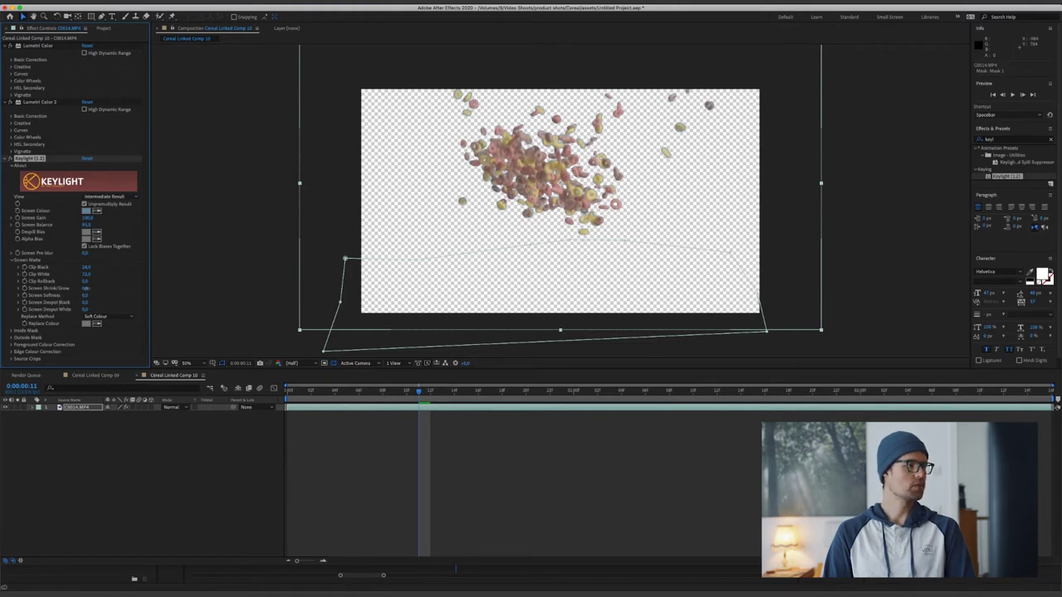
{"action": "left_click_drag", "start_coordinate": [85, 288], "coordinate": [78, 288]}
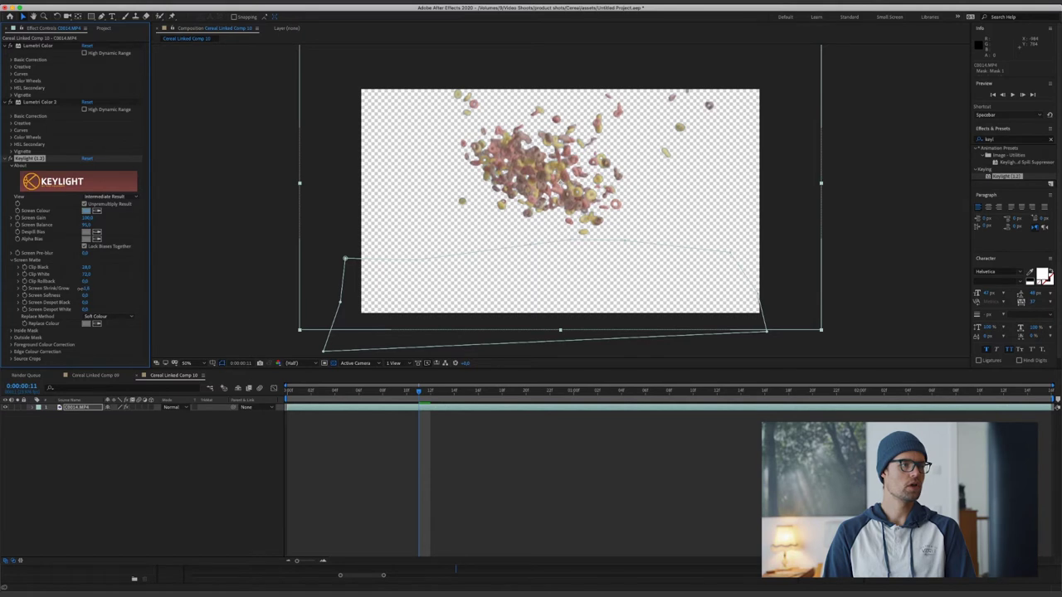
{"action": "key", "text": "slash"}
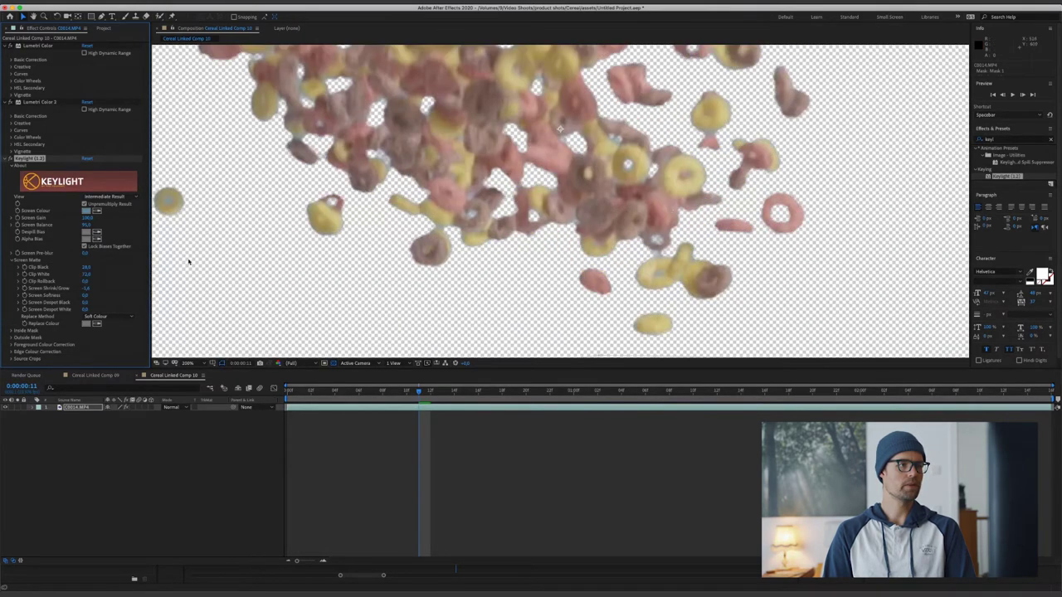
{"action": "left_click_drag", "start_coordinate": [92, 288], "coordinate": [85, 288]}
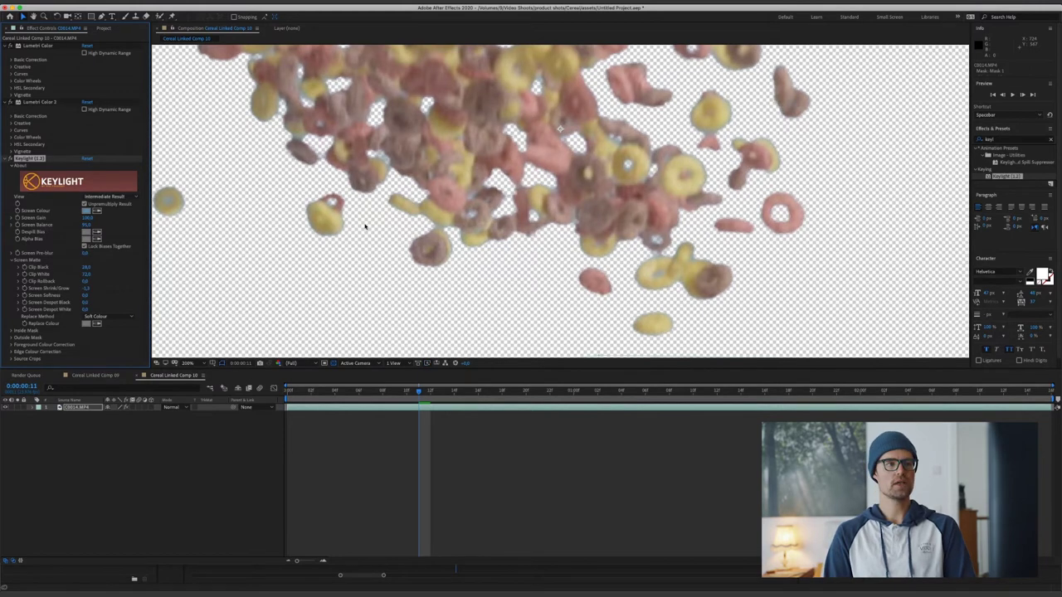
{"action": "scroll", "coordinate": [573, 146], "scroll_direction": "down", "scroll_amount": 2}
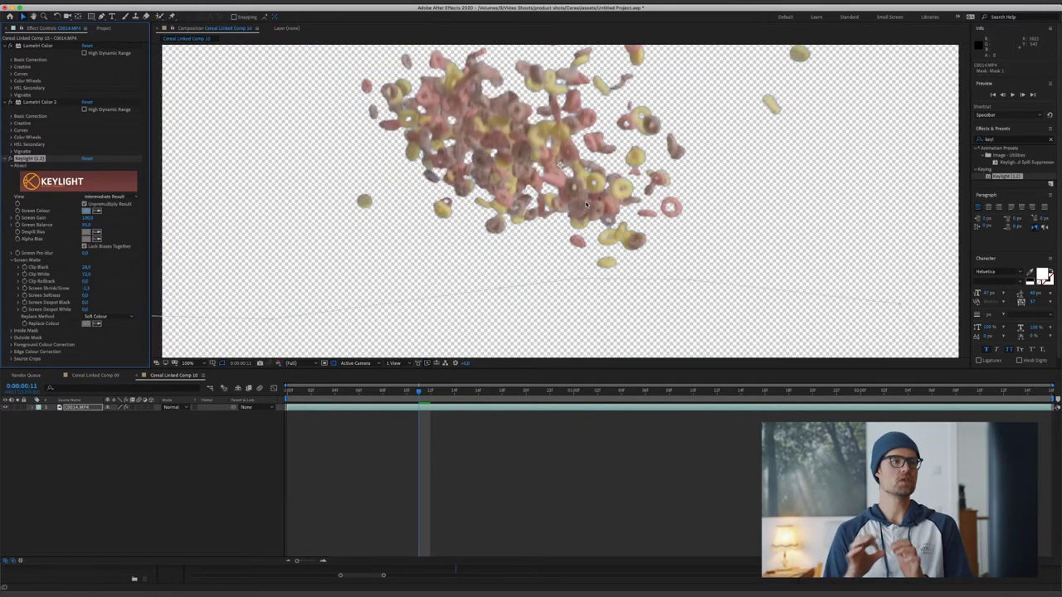
{"action": "scroll", "coordinate": [573, 147], "scroll_direction": "down", "scroll_amount": 1}
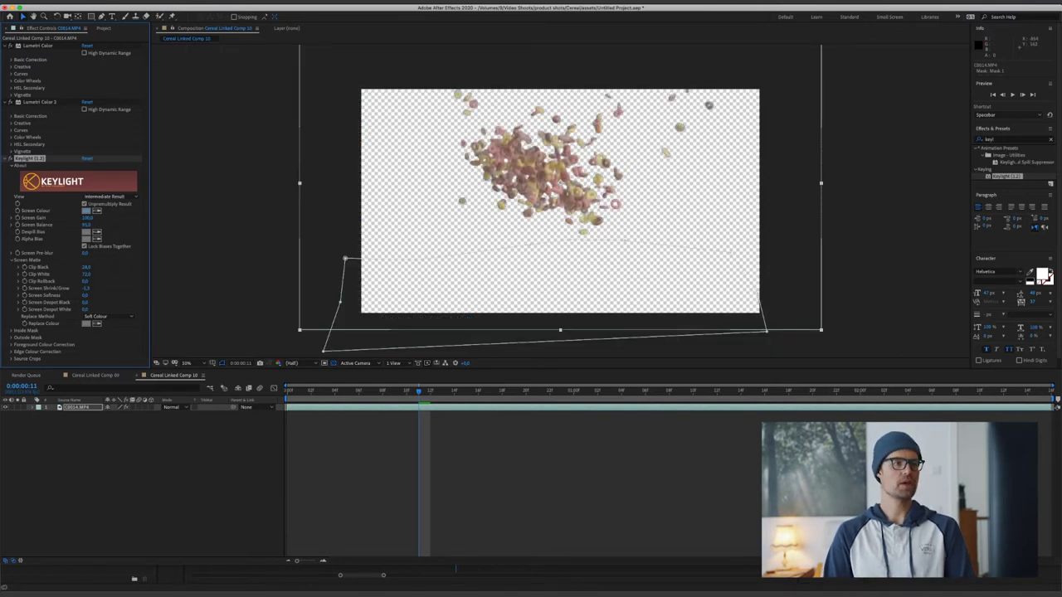
Switch to Premiere Pro, place the keyed cereal clip beneath the box clip, and preview the composite with the monitor zoom at Fit.
{"action": "key", "text": "super+Tab"}
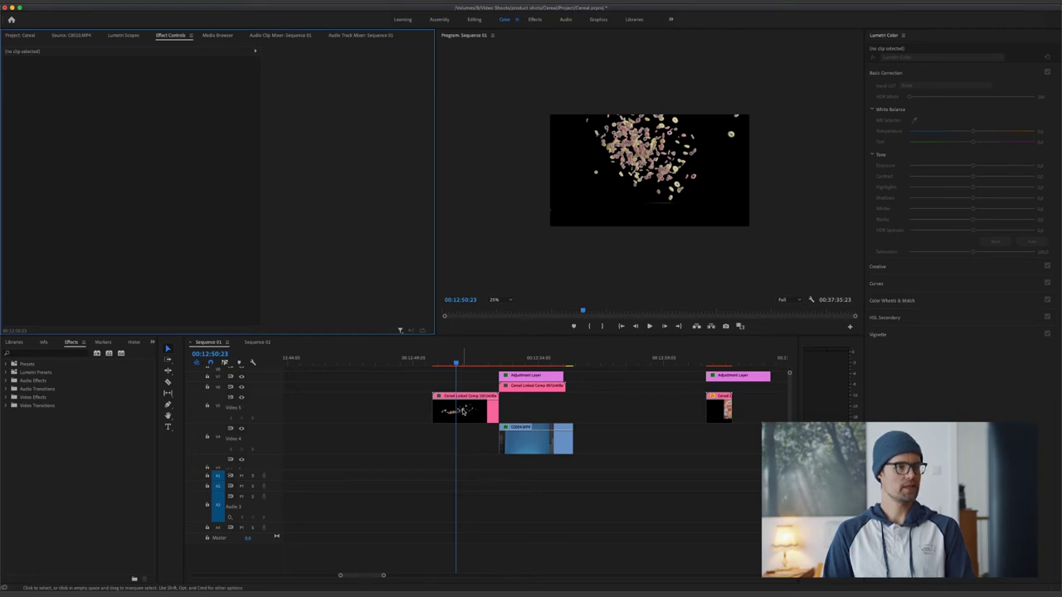
{"action": "left_click_drag", "start_coordinate": [463, 411], "coordinate": [532, 414]}
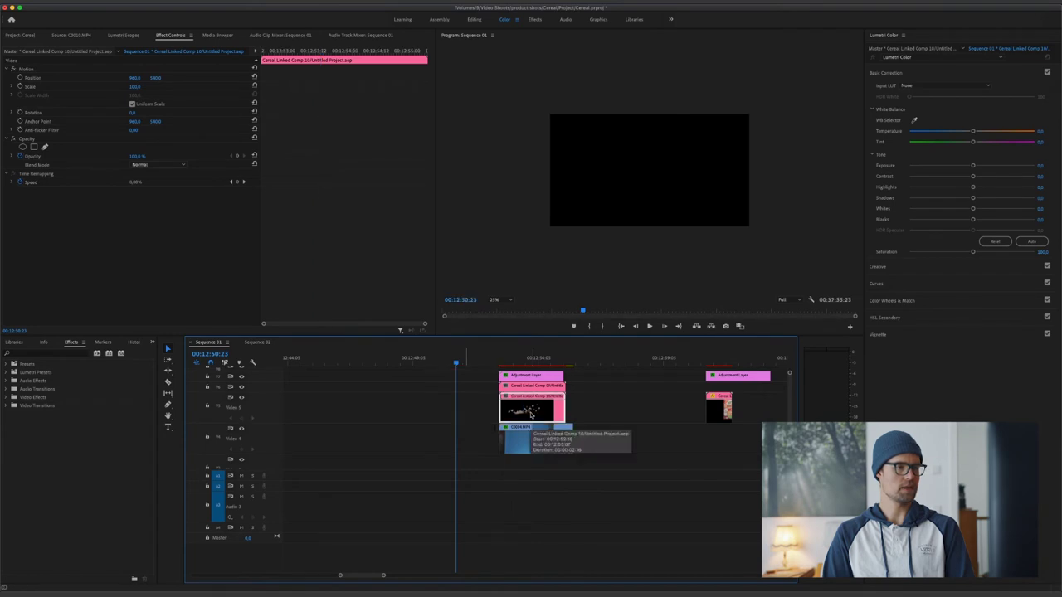
{"action": "left_click", "coordinate": [522, 359]}
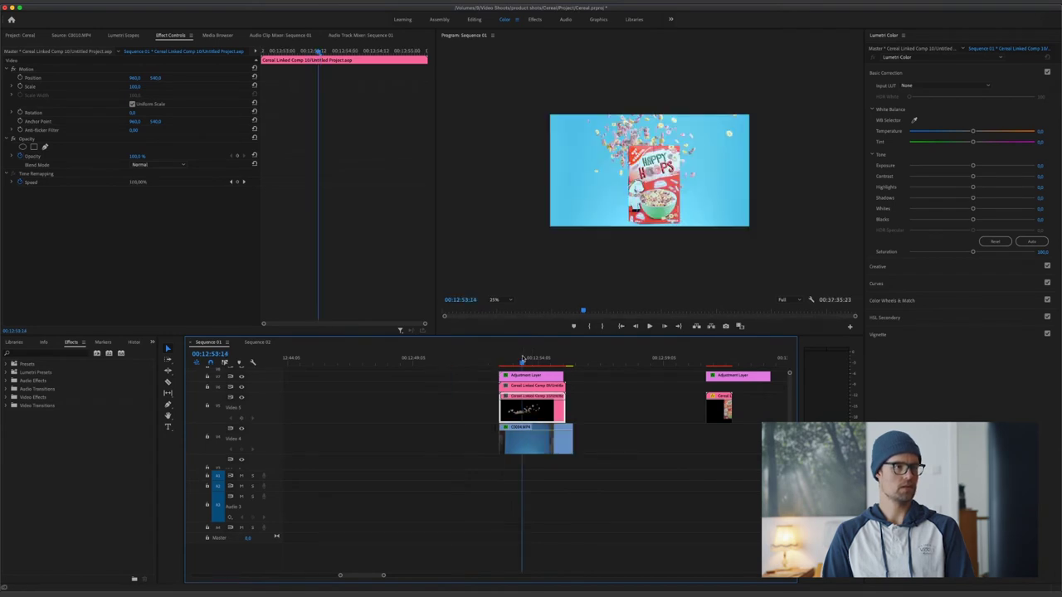
{"action": "left_click", "coordinate": [533, 359]}
{"action": "left_click_drag", "start_coordinate": [534, 362], "coordinate": [537, 363]}
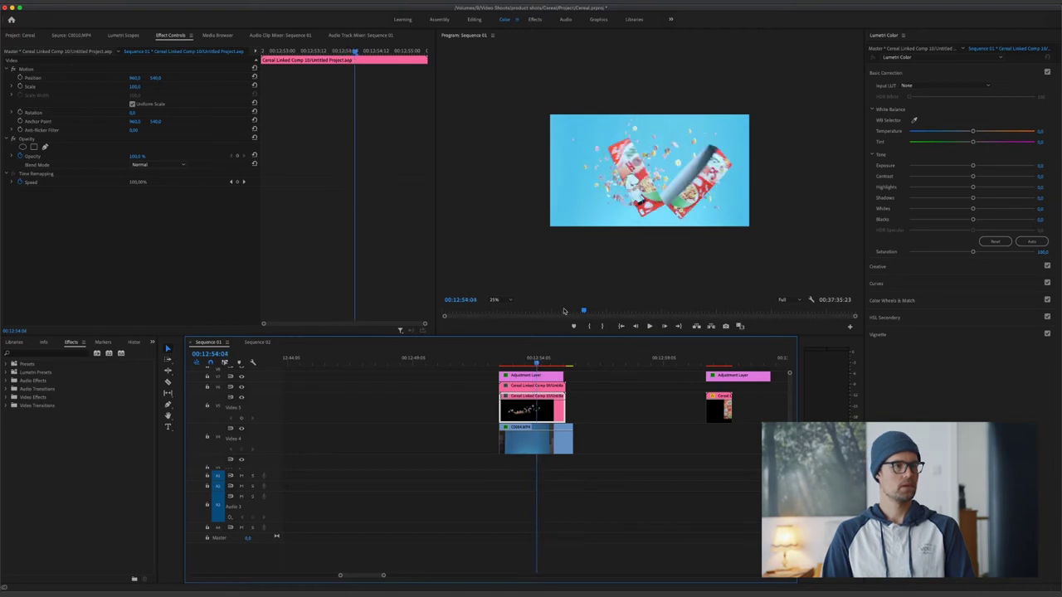
{"action": "left_click", "coordinate": [502, 299]}
{"action": "left_click", "coordinate": [506, 310]}
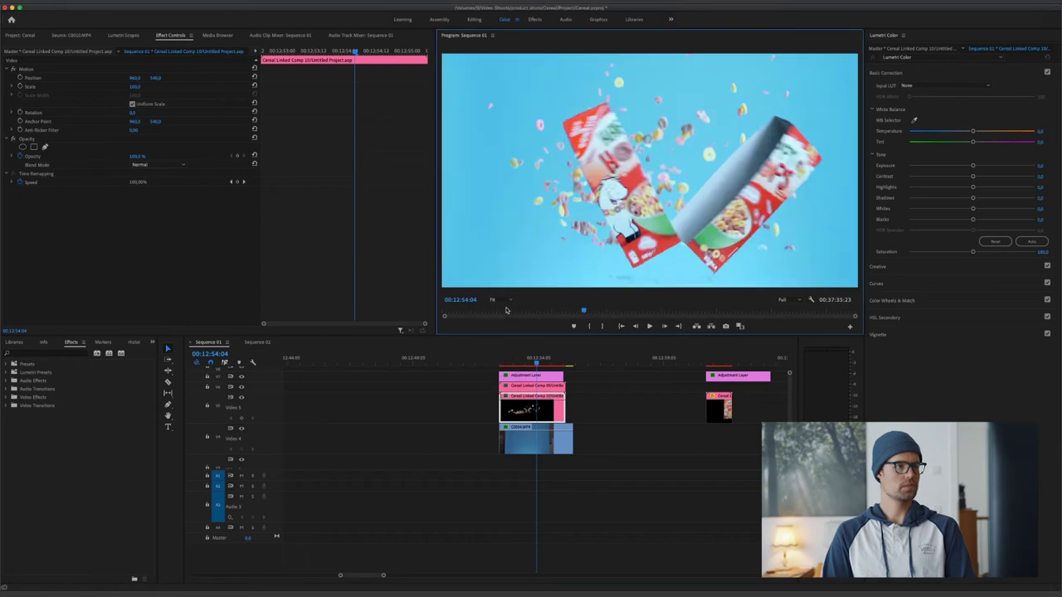
Reposition the flying-cereal clip to about 1099 horizontally and 624 vertically, checking it against the closed box.
{"action": "mouse_move", "coordinate": [521, 358]}
{"action": "left_mouse_down"}
{"action": "mouse_move", "coordinate": [538, 359]}
{"action": "mouse_move", "coordinate": [508, 359]}
{"action": "left_mouse_up"}
{"action": "left_click_drag", "start_coordinate": [155, 77], "coordinate": [203, 77]}
{"action": "left_click_drag", "start_coordinate": [538, 97], "coordinate": [567, 97]}
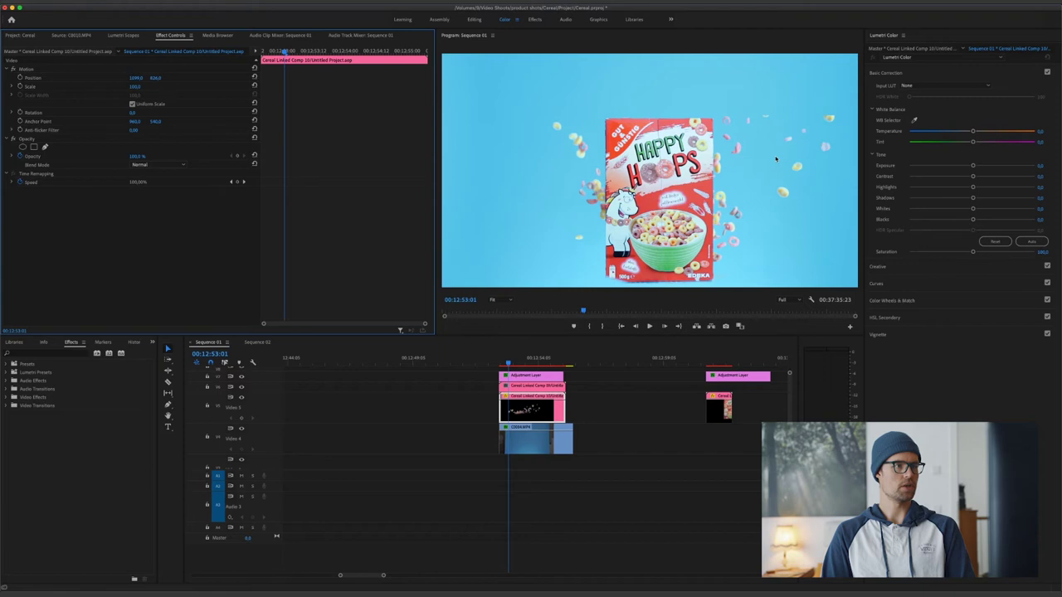
Speed up the cereal box clip so the box opens earlier, and play back the result.
{"action": "left_click_drag", "start_coordinate": [508, 363], "coordinate": [517, 391]}
{"action": "left_click", "coordinate": [505, 363]}
{"action": "key", "text": "space"}
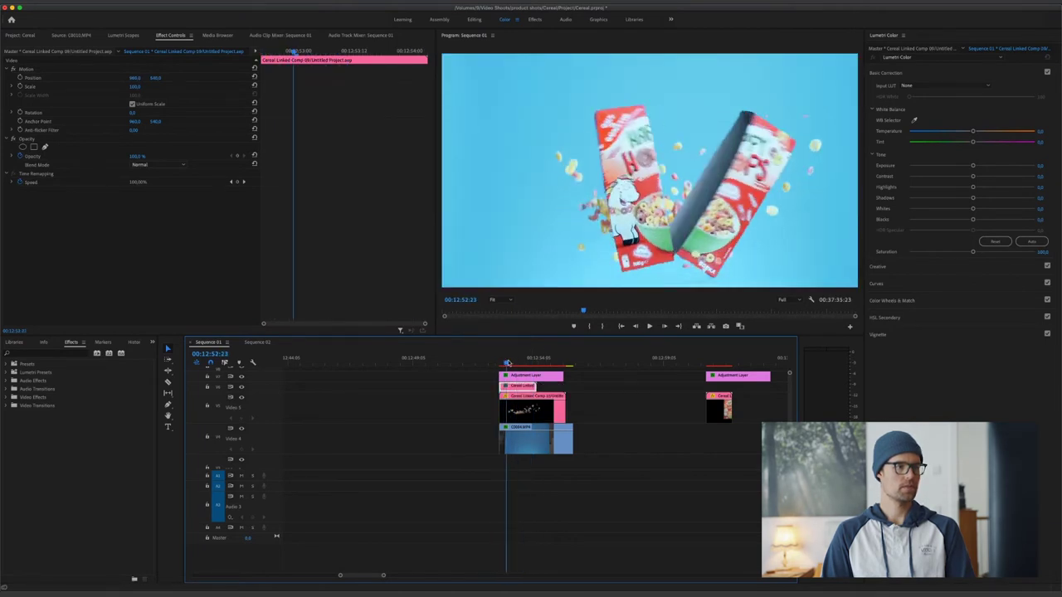
Set the flying-cereal clip's vertical position to 740 at 00:12:52:21 and preview it to 00:12:53:02.
{"action": "left_click_drag", "start_coordinate": [504, 363], "coordinate": [504, 363]}
{"action": "left_click", "coordinate": [524, 409]}
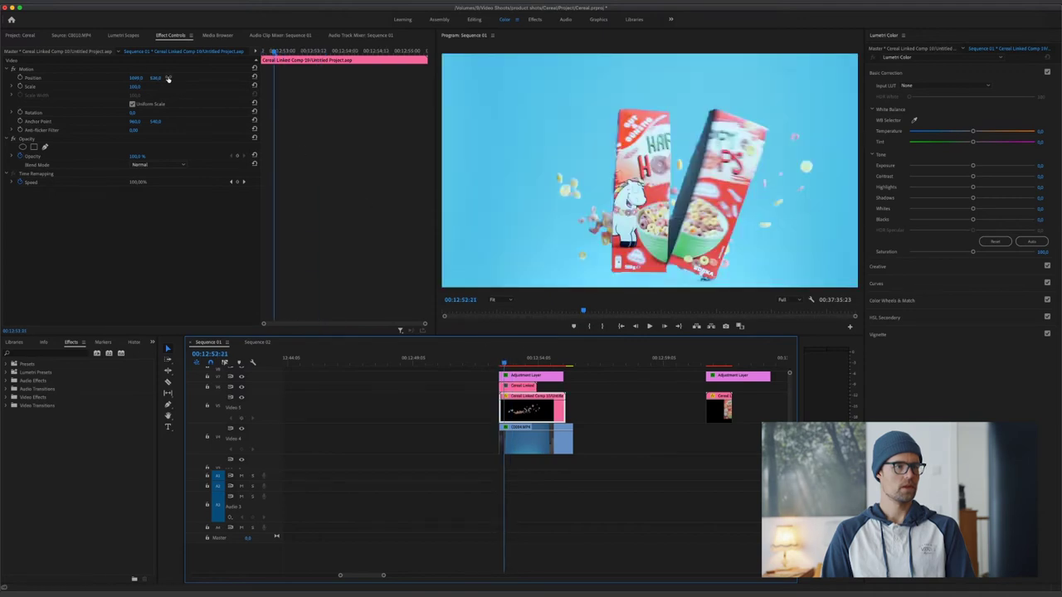
{"action": "left_click_drag", "start_coordinate": [155, 78], "coordinate": [324, 78]}
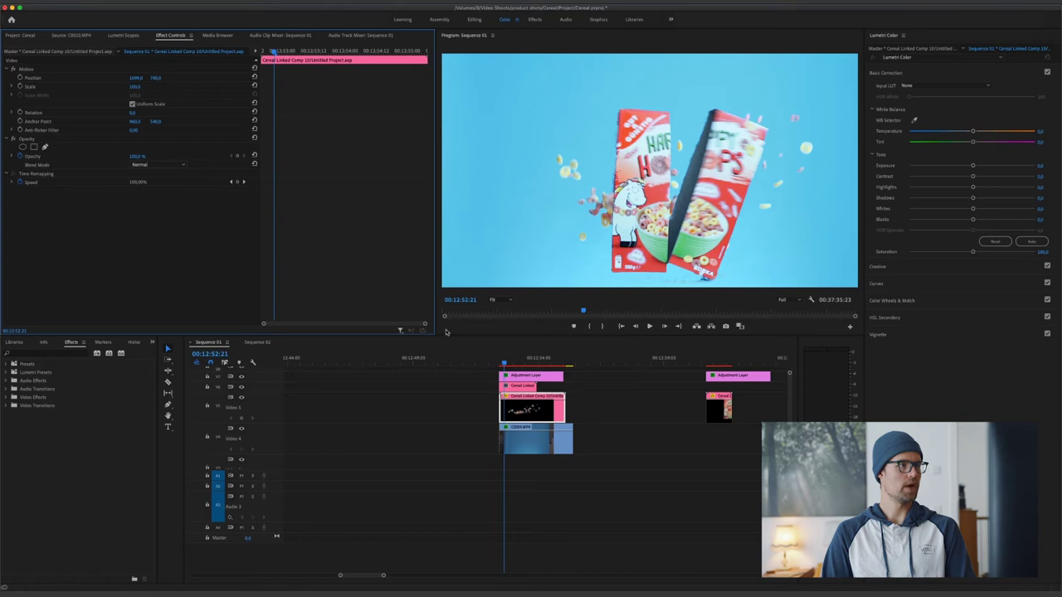
{"action": "mouse_move", "coordinate": [507, 362]}
{"action": "left_mouse_down"}
{"action": "mouse_move", "coordinate": [498, 365]}
{"action": "mouse_move", "coordinate": [510, 363]}
{"action": "left_mouse_up"}
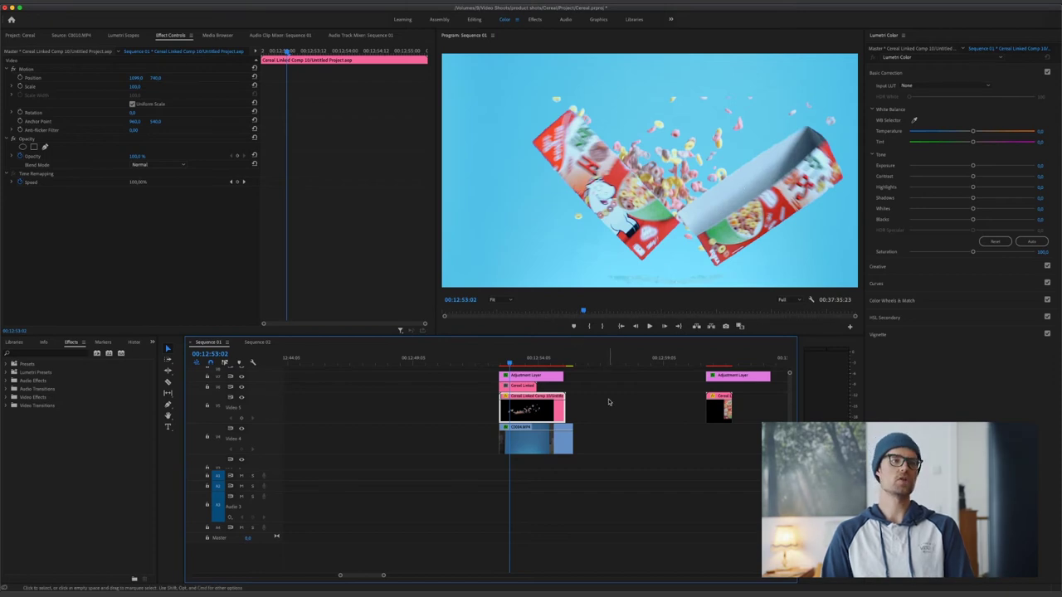
Raise the adjustment layer one track and duplicate the flying-cereal clip onto the freed track above the box clip.
{"action": "scroll", "coordinate": [608, 404], "scroll_direction": "up", "scroll_amount": 2}
{"action": "left_click_drag", "start_coordinate": [545, 392], "coordinate": [544, 381]}
{"action": "left_click", "coordinate": [527, 424]}
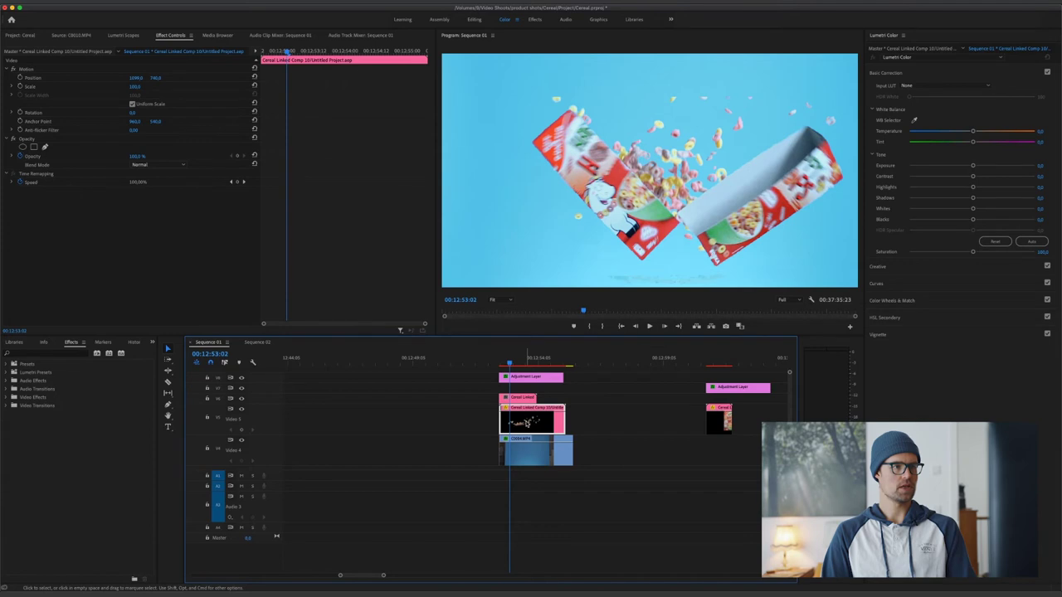
{"action": "left_click_drag", "start_coordinate": [526, 423], "coordinate": [534, 390]}
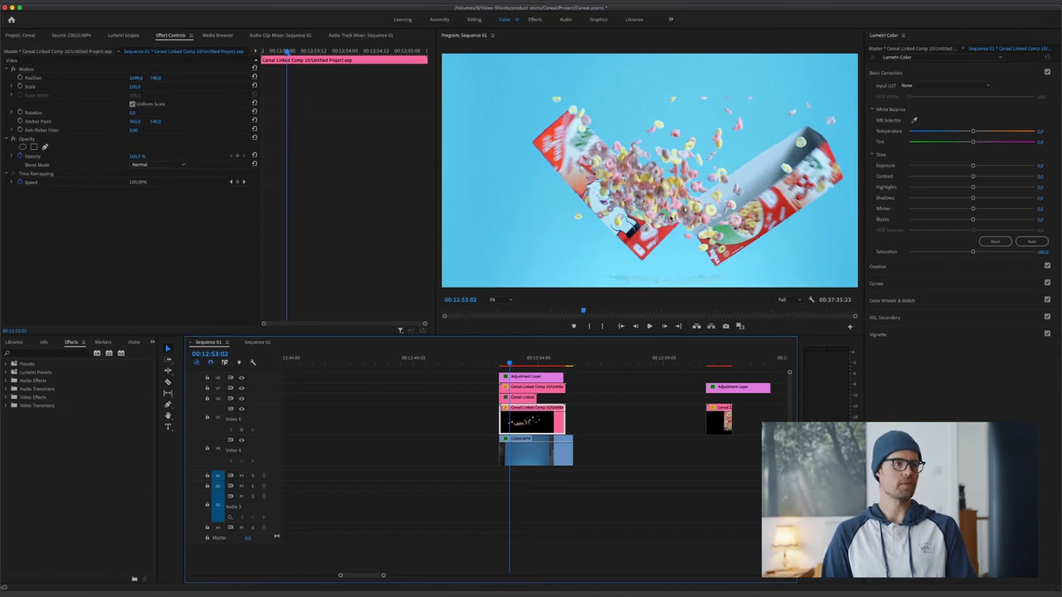
Draw a four-point opacity mask on the upper cereal copy around the open interior of the right box half at 00:12:53:02.
{"action": "left_click", "coordinate": [534, 389]}
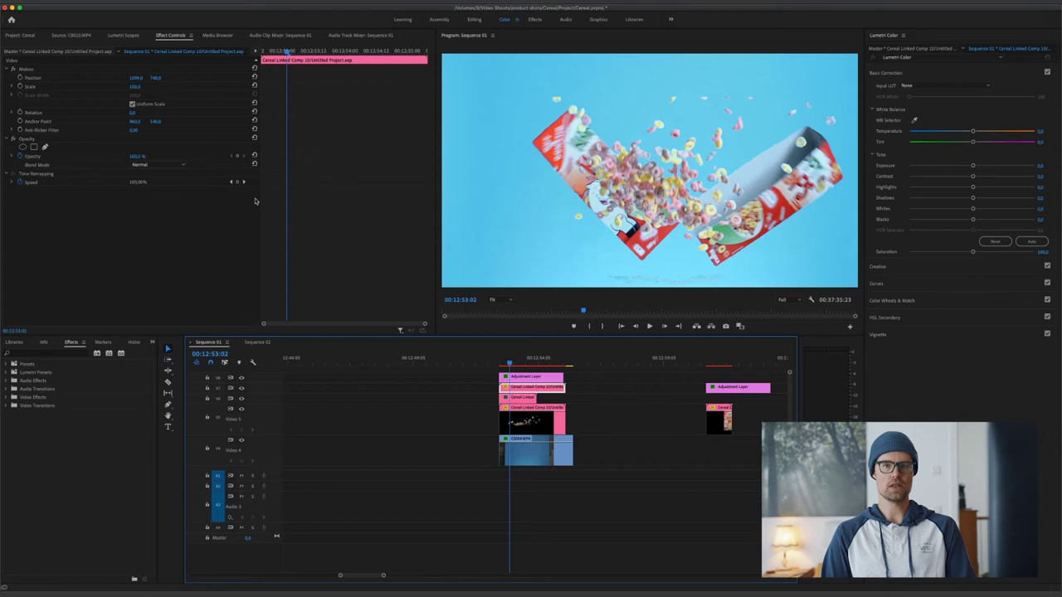
{"action": "left_click", "coordinate": [45, 147]}
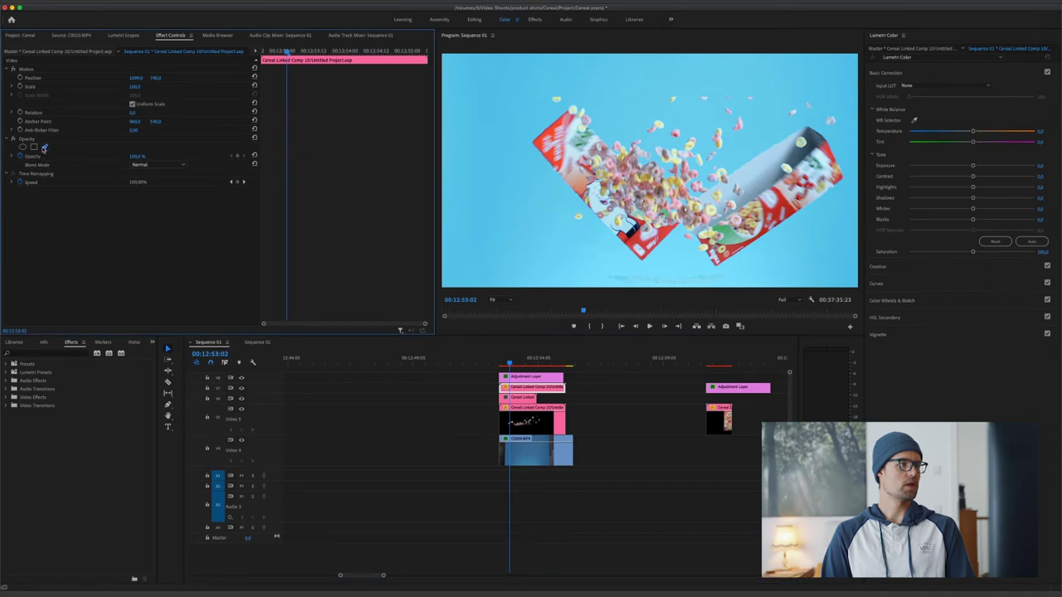
{"action": "left_click", "coordinate": [683, 210]}
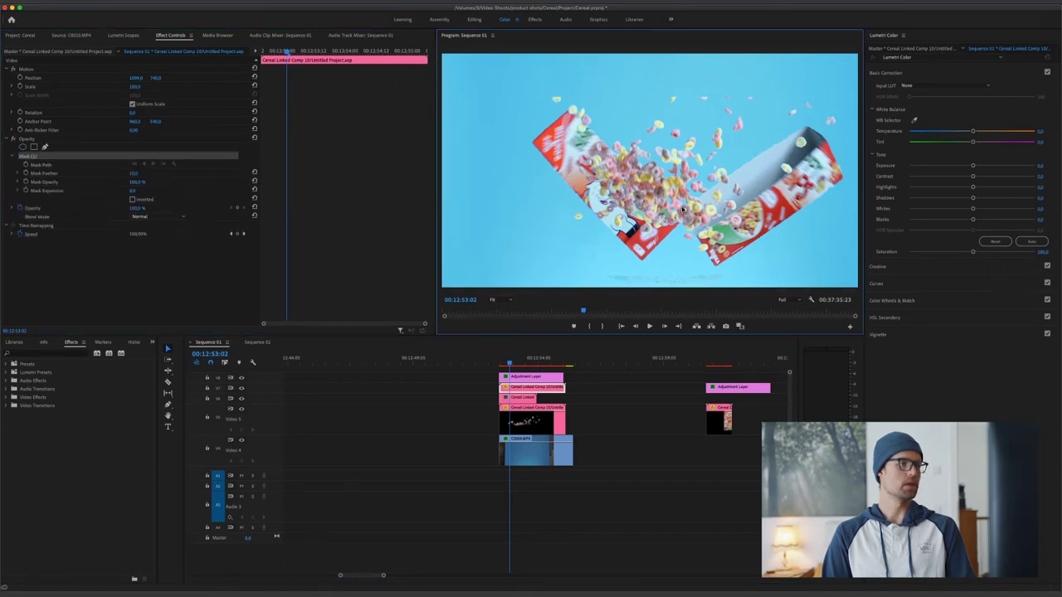
{"action": "left_click", "coordinate": [807, 130]}
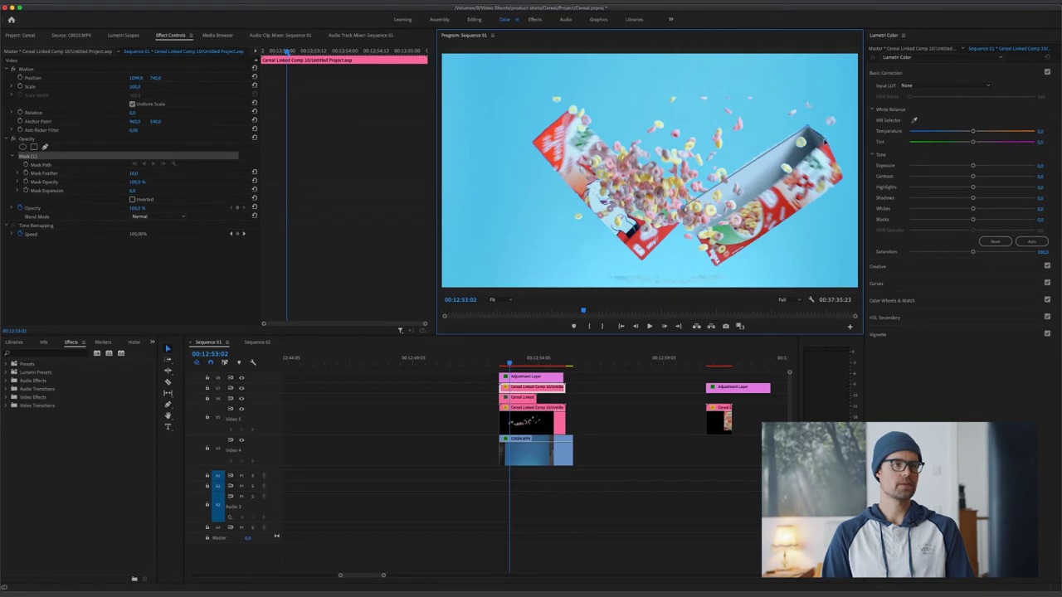
{"action": "left_click", "coordinate": [700, 238]}
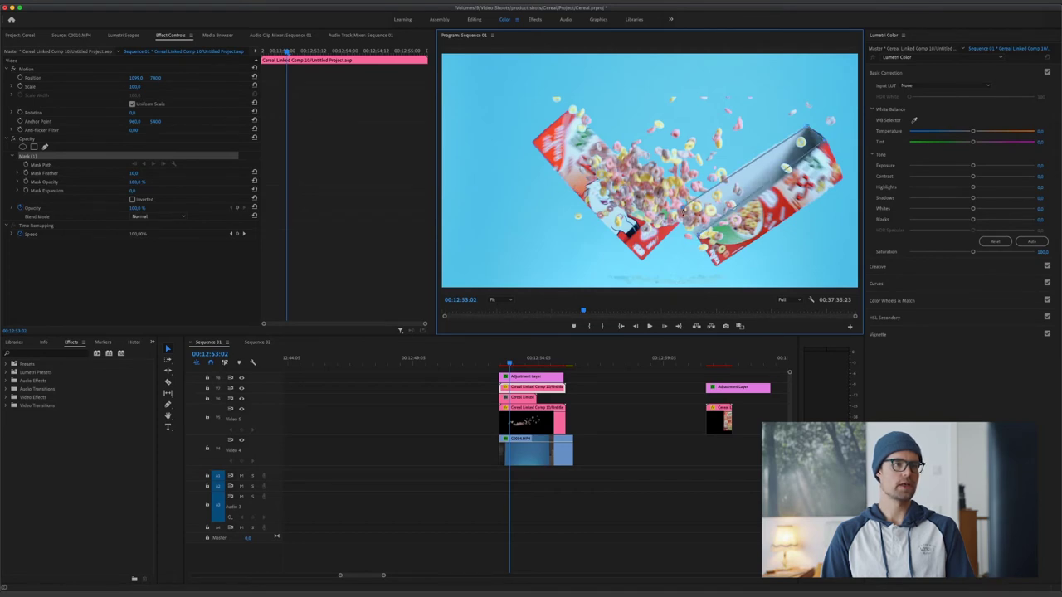
{"action": "left_click", "coordinate": [684, 212]}
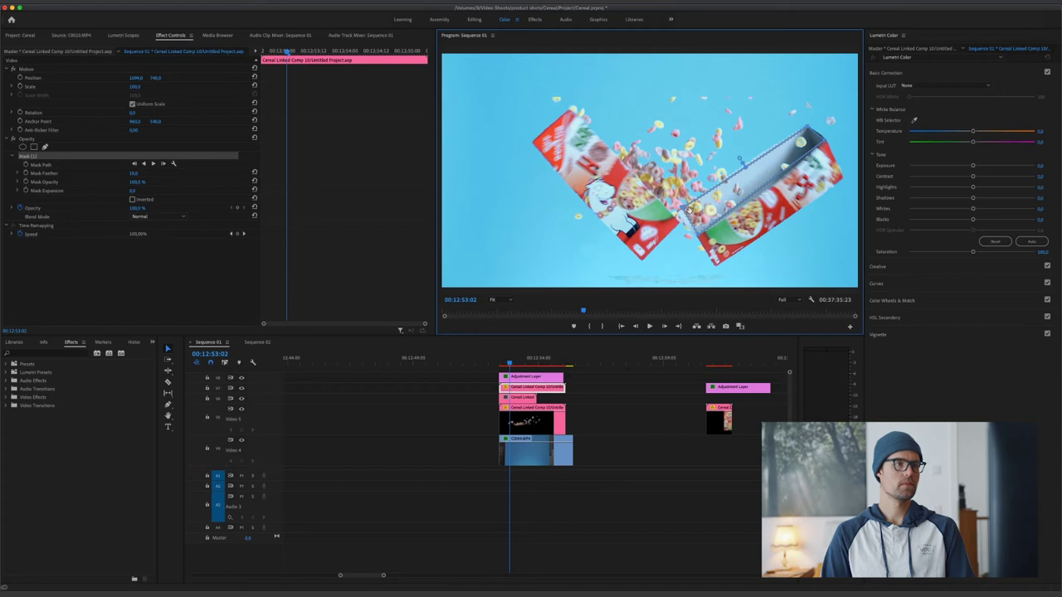
Temporarily hide the box and lower cereal tracks to check the masked cereal copy, and restore both tracks.
{"action": "left_click", "coordinate": [241, 409]}
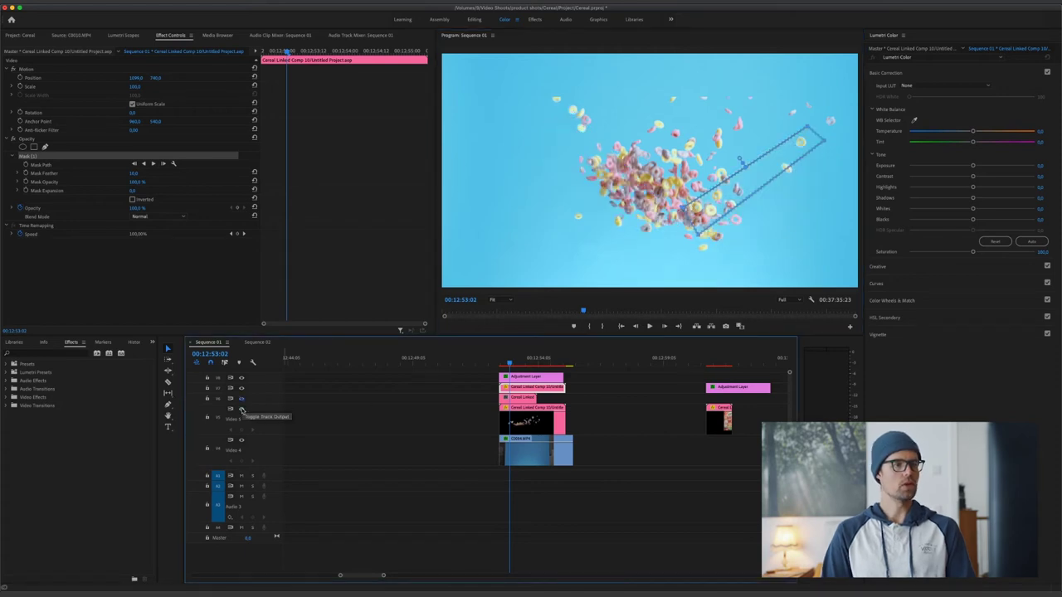
{"action": "left_click", "coordinate": [241, 409]}
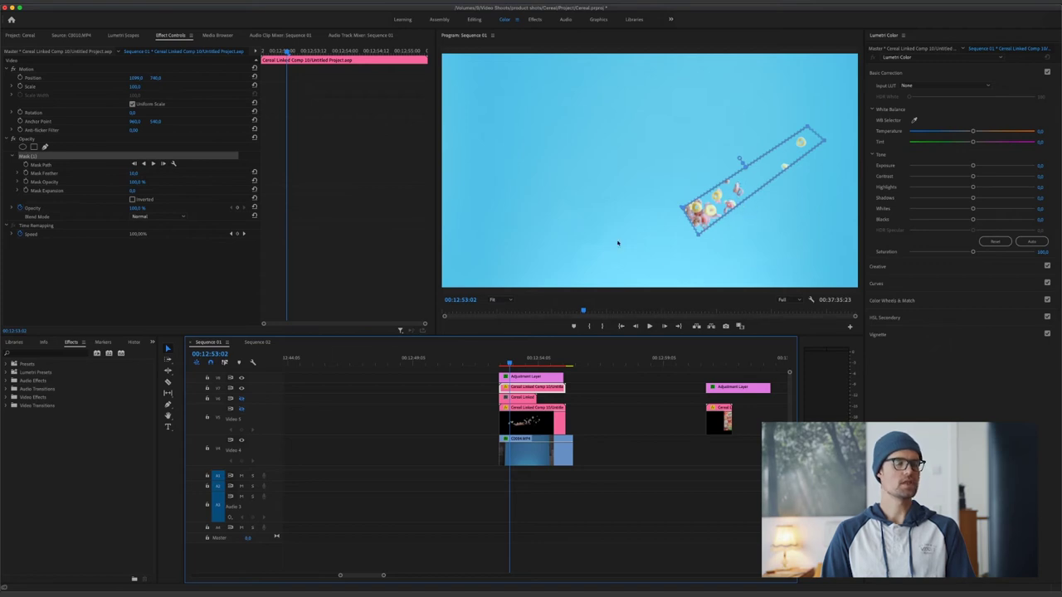
{"action": "left_click", "coordinate": [241, 409]}
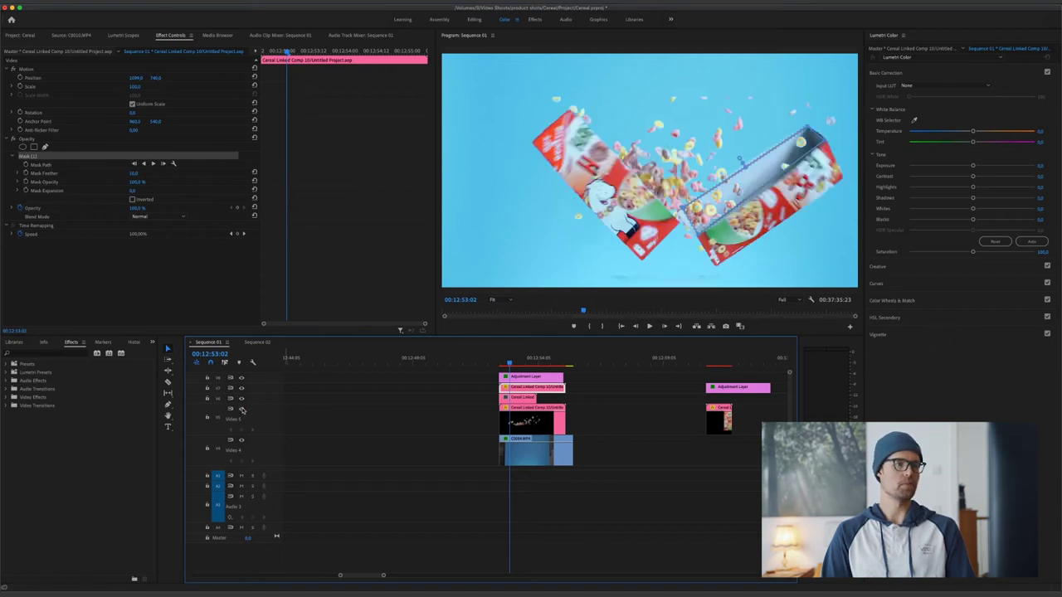
Refine the upper cereal copy's mask corners against the box interior at 00:12:53:02 and start Mask Path keyframing at 00:12:53:03.
{"action": "left_click", "coordinate": [681, 211]}
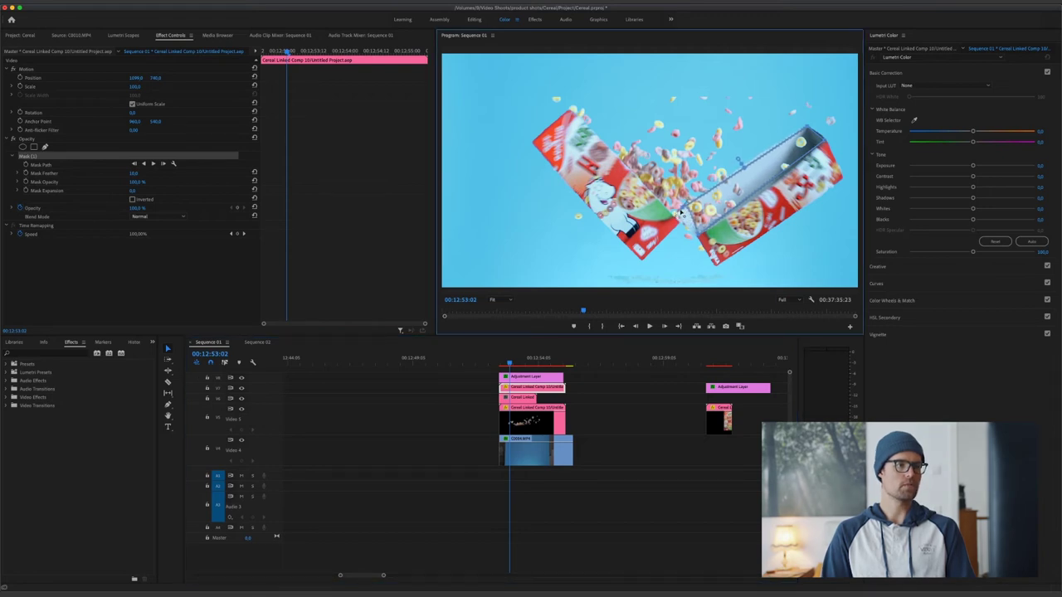
{"action": "left_click_drag", "start_coordinate": [806, 130], "coordinate": [804, 126]}
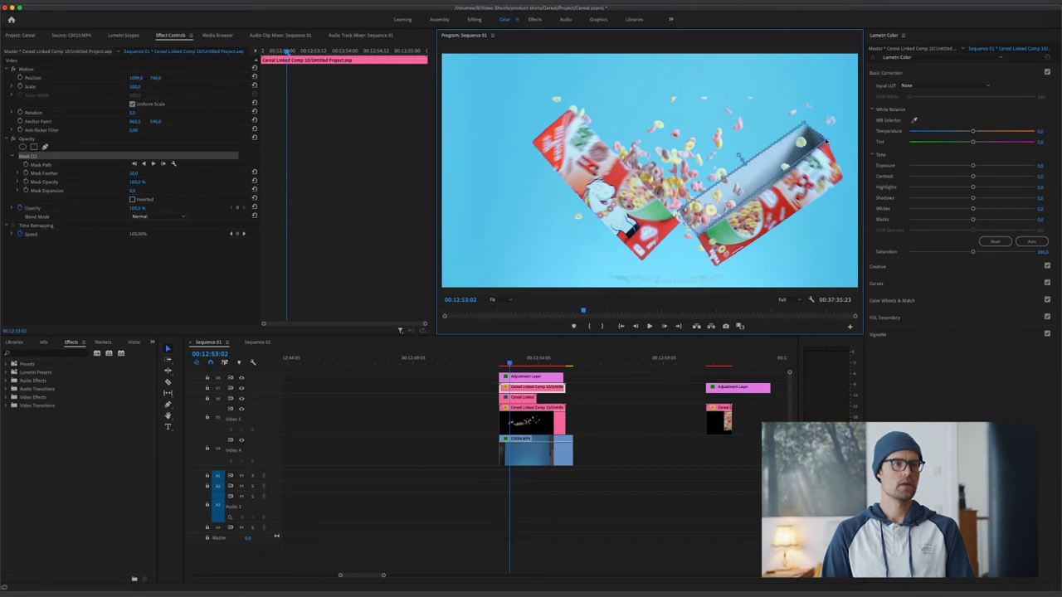
{"action": "mouse_move", "coordinate": [510, 363]}
{"action": "left_mouse_down"}
{"action": "mouse_move", "coordinate": [523, 363]}
{"action": "mouse_move", "coordinate": [510, 363]}
{"action": "left_mouse_up"}
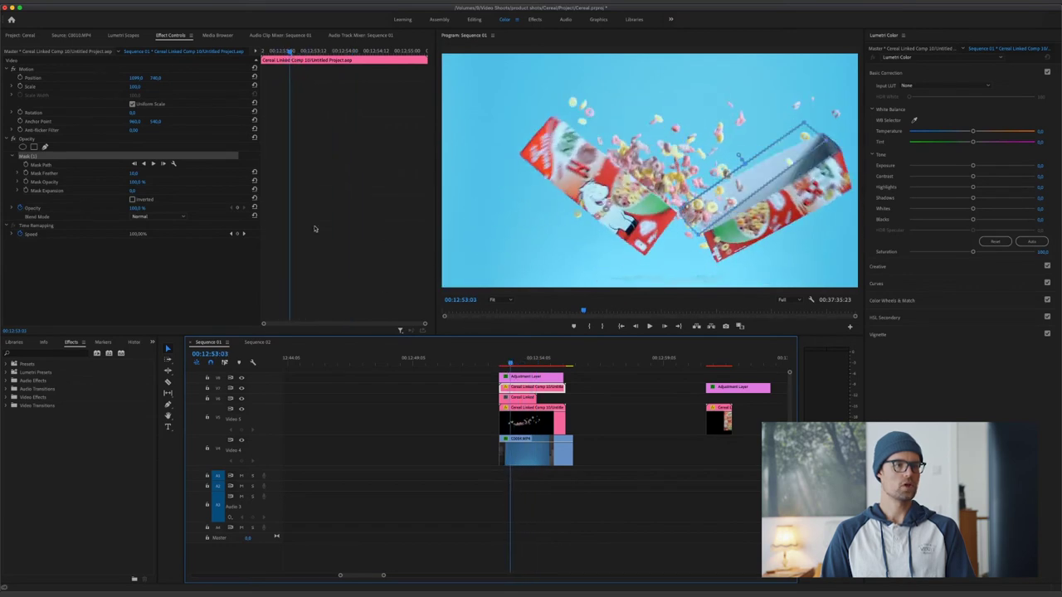
{"action": "left_click", "coordinate": [39, 167]}
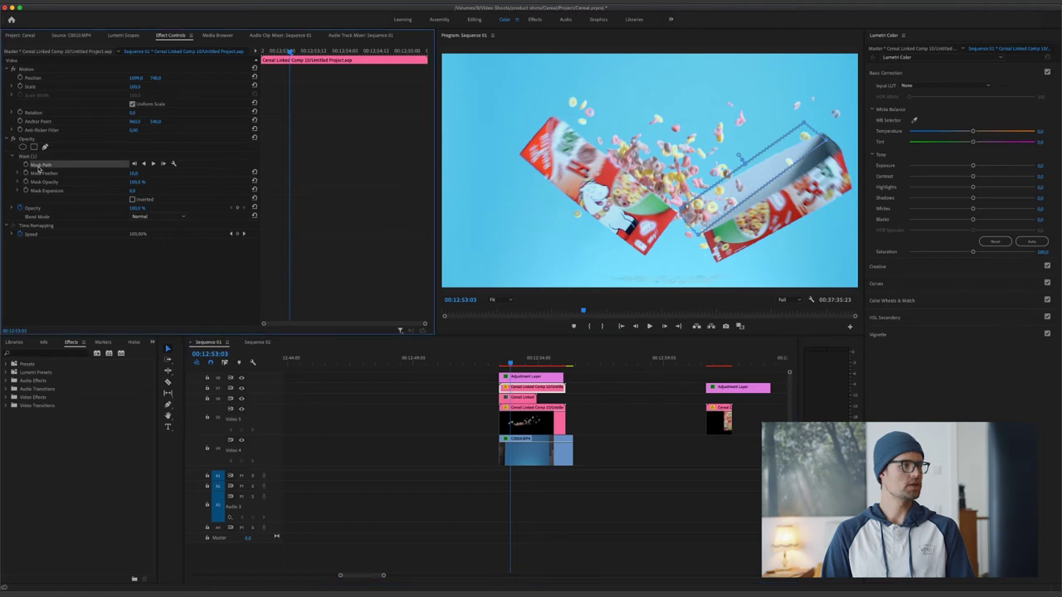
{"action": "left_click", "coordinate": [26, 166]}
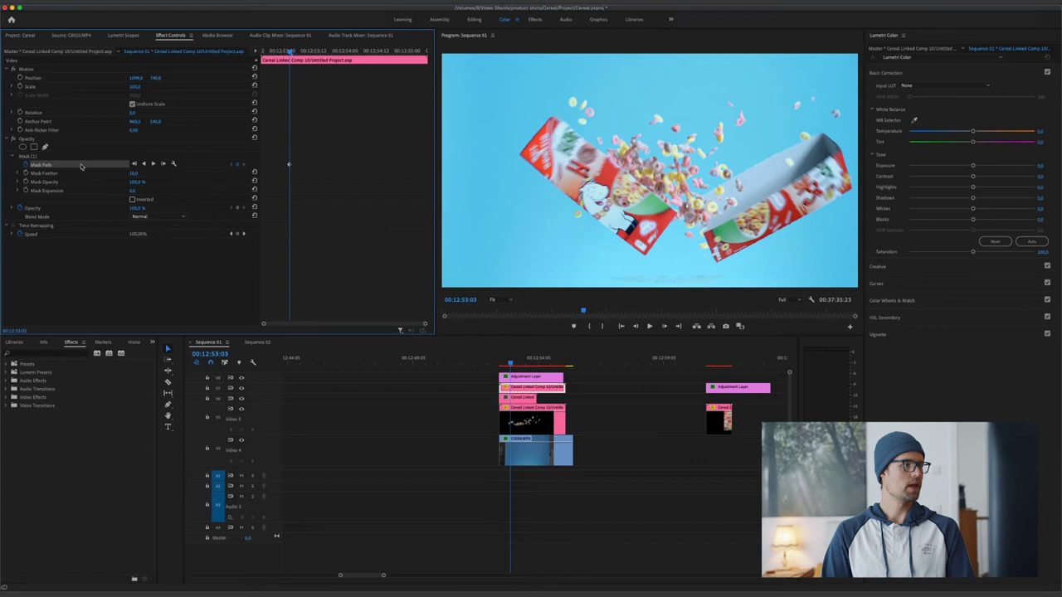
Shift the upper cereal copy's mask toward the opening right box half at 00:12:53:03 and check the following frame.
{"action": "left_click", "coordinate": [26, 158]}
{"action": "left_click", "coordinate": [828, 144]}
{"action": "left_click_drag", "start_coordinate": [804, 124], "coordinate": [824, 124]}
{"action": "left_click", "coordinate": [666, 329]}
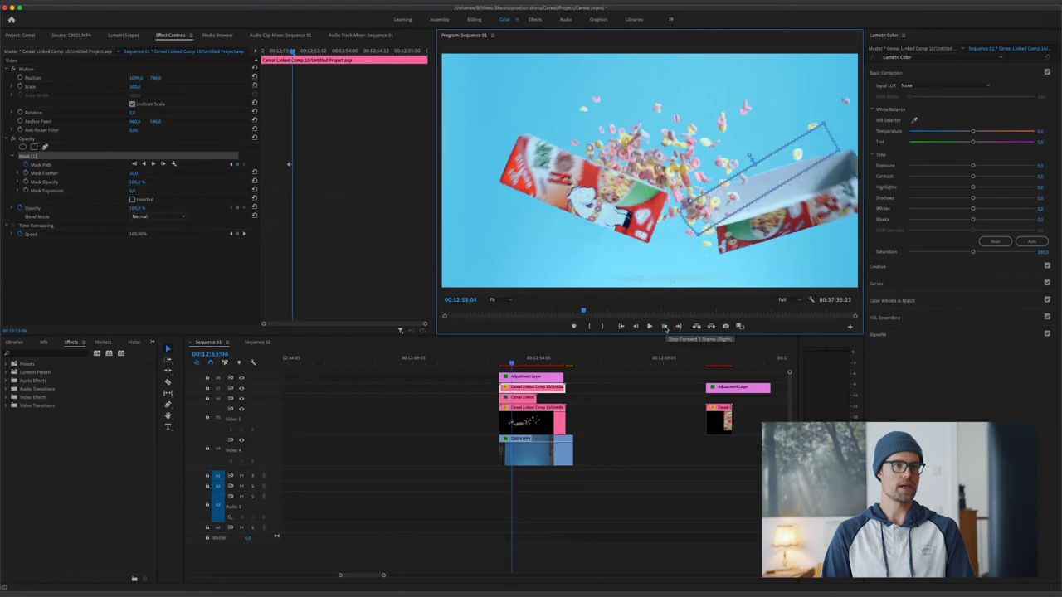
Realign the upper cereal copy's mask with the box interior at 00:12:53:01 and preview back to 00:12:52:17.
{"action": "left_click", "coordinate": [636, 327]}
{"action": "left_click", "coordinate": [637, 327]}
{"action": "left_click", "coordinate": [637, 327]}
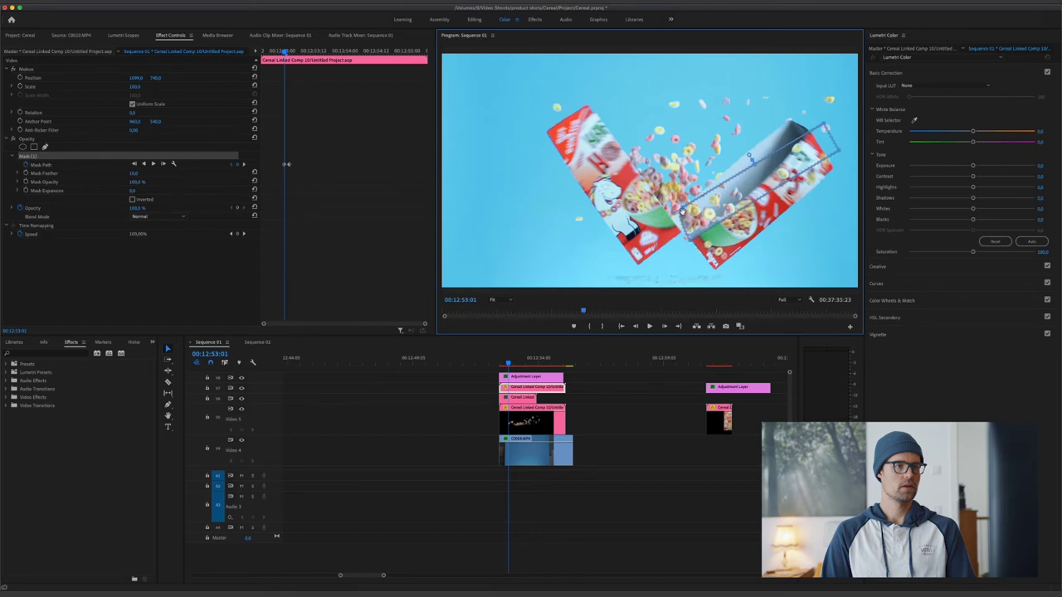
{"action": "left_click_drag", "start_coordinate": [683, 210], "coordinate": [672, 216]}
{"action": "left_click_drag", "start_coordinate": [825, 127], "coordinate": [845, 150]}
{"action": "left_click_drag", "start_coordinate": [838, 154], "coordinate": [826, 128]}
{"action": "key", "text": "space"}
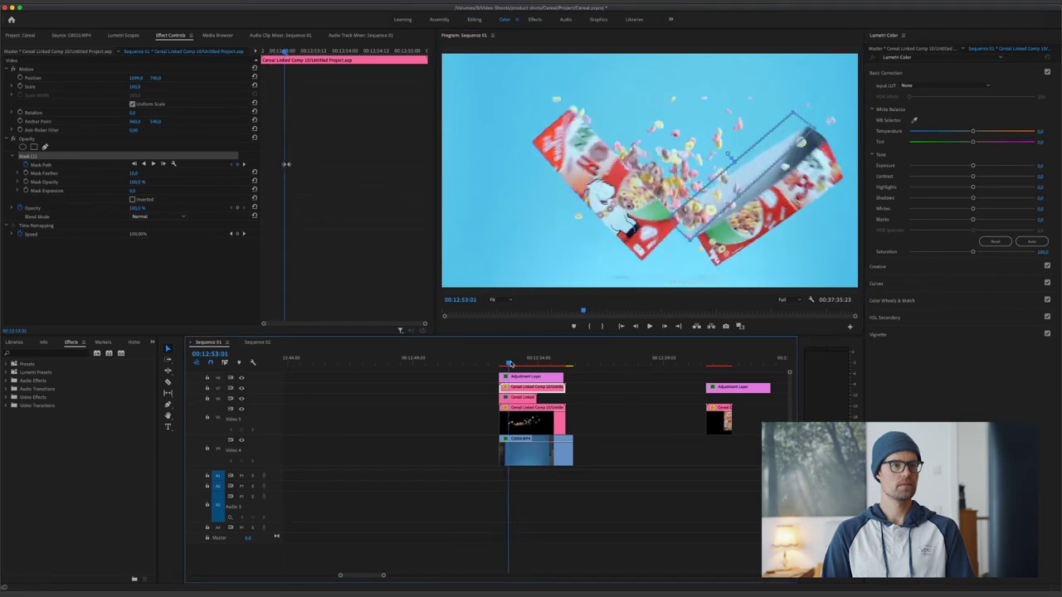
{"action": "left_click_drag", "start_coordinate": [527, 362], "coordinate": [501, 360]}
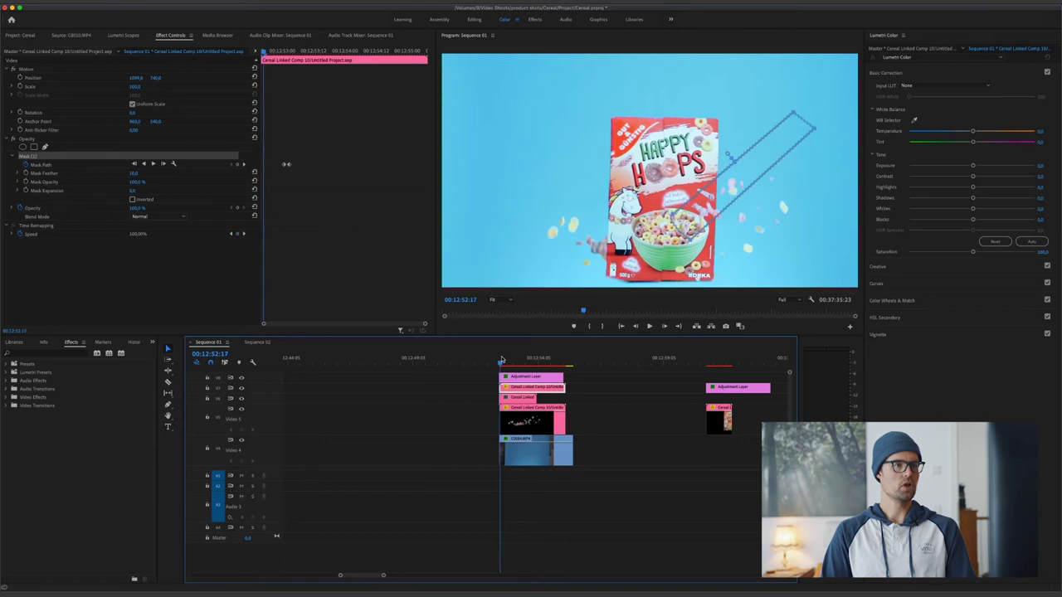
Draw a four-point opacity mask around the closed box on the lower cereal clip at 00:12:52:17 and check it with the layers above hidden.
{"action": "left_click", "coordinate": [531, 421]}
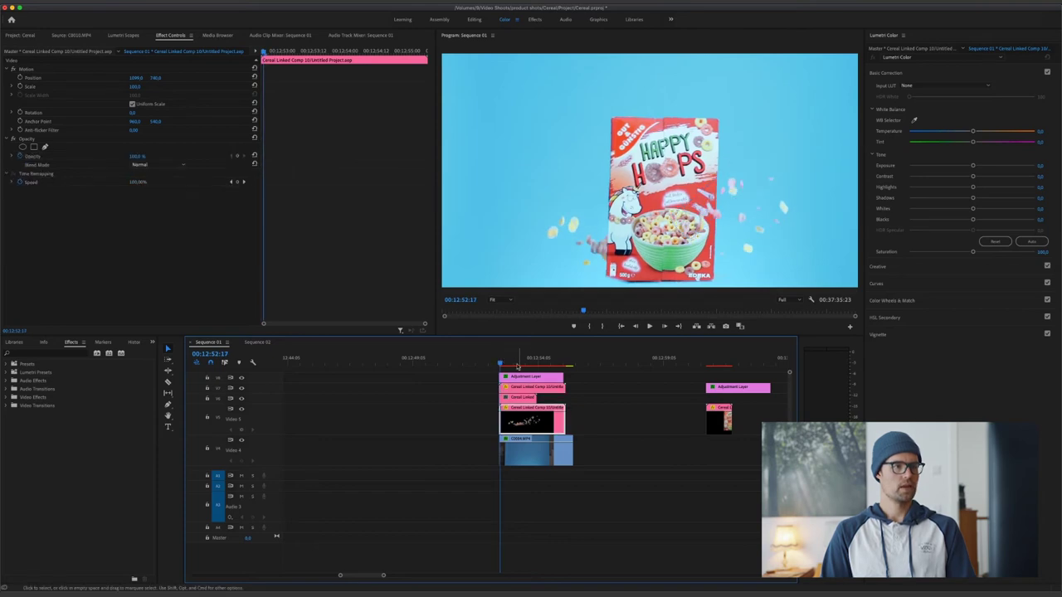
{"action": "left_click_drag", "start_coordinate": [501, 362], "coordinate": [499, 362]}
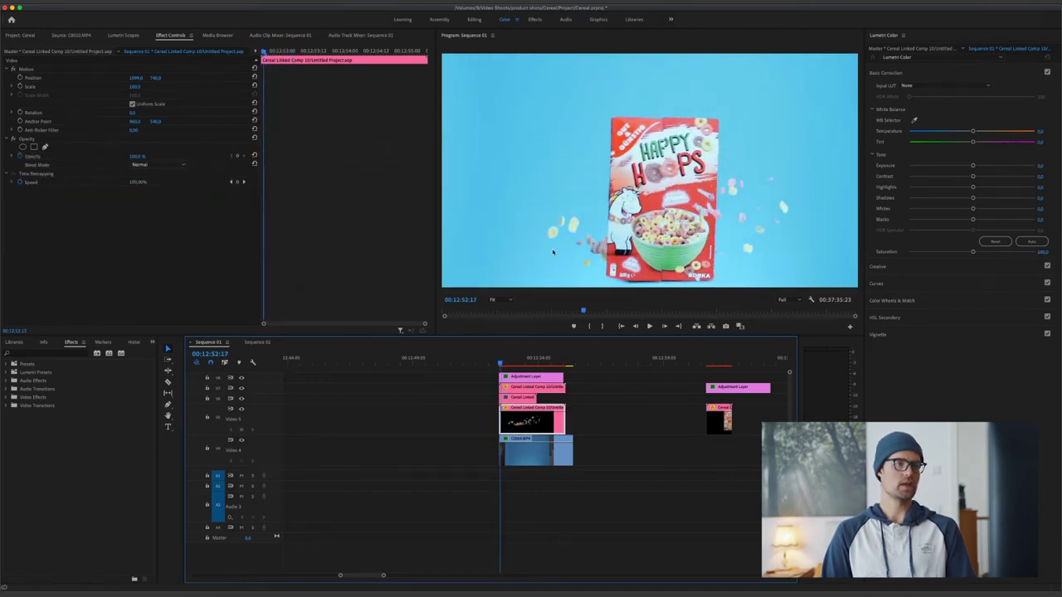
{"action": "left_click", "coordinate": [34, 148]}
{"action": "left_click", "coordinate": [652, 248]}
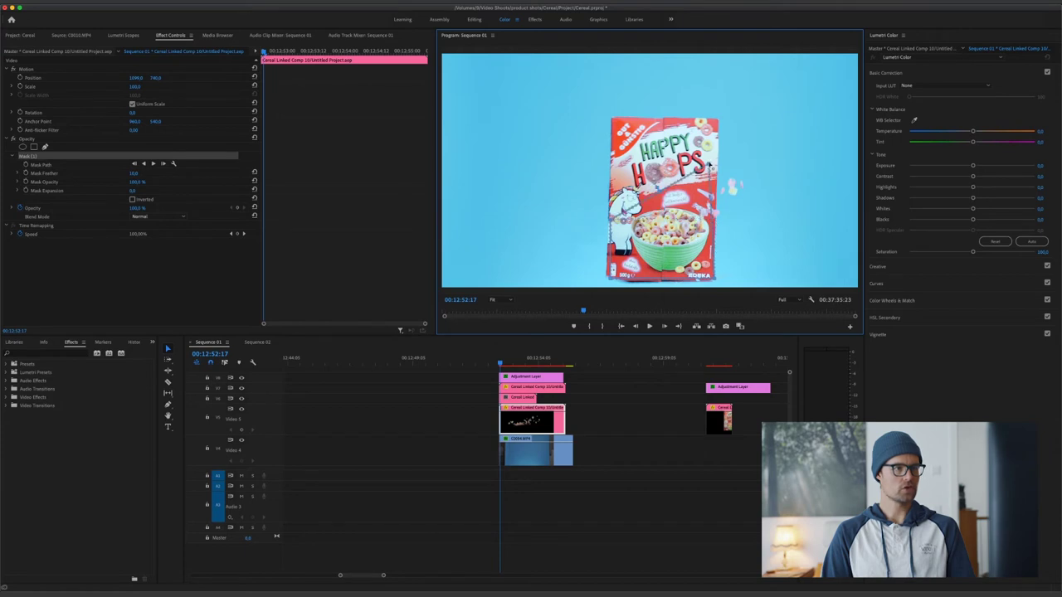
{"action": "left_click", "coordinate": [716, 117]}
{"action": "left_click", "coordinate": [614, 119]}
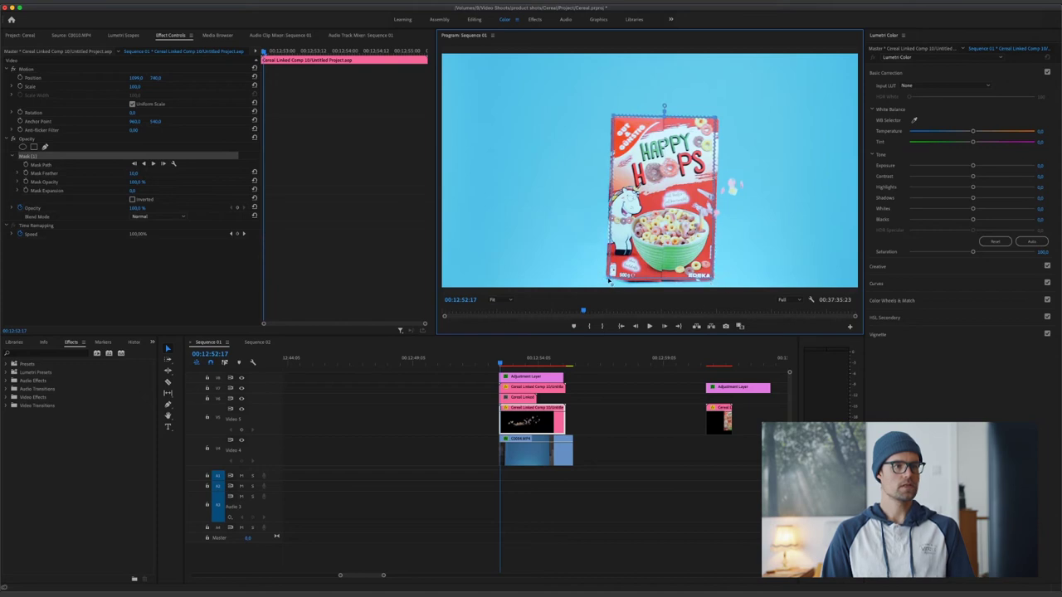
{"action": "left_click", "coordinate": [242, 399]}
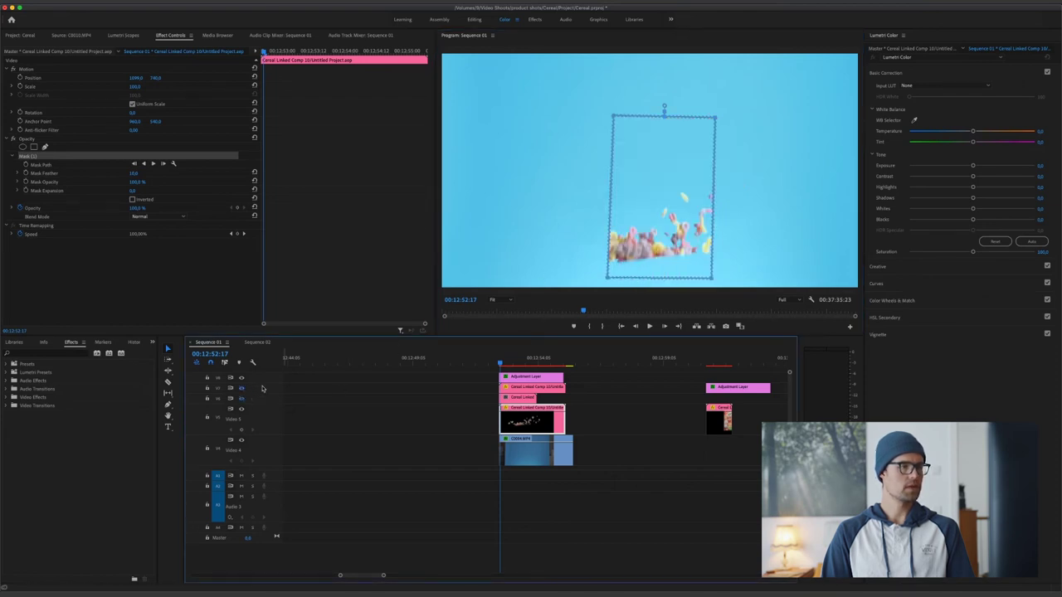
{"action": "left_click", "coordinate": [242, 399]}
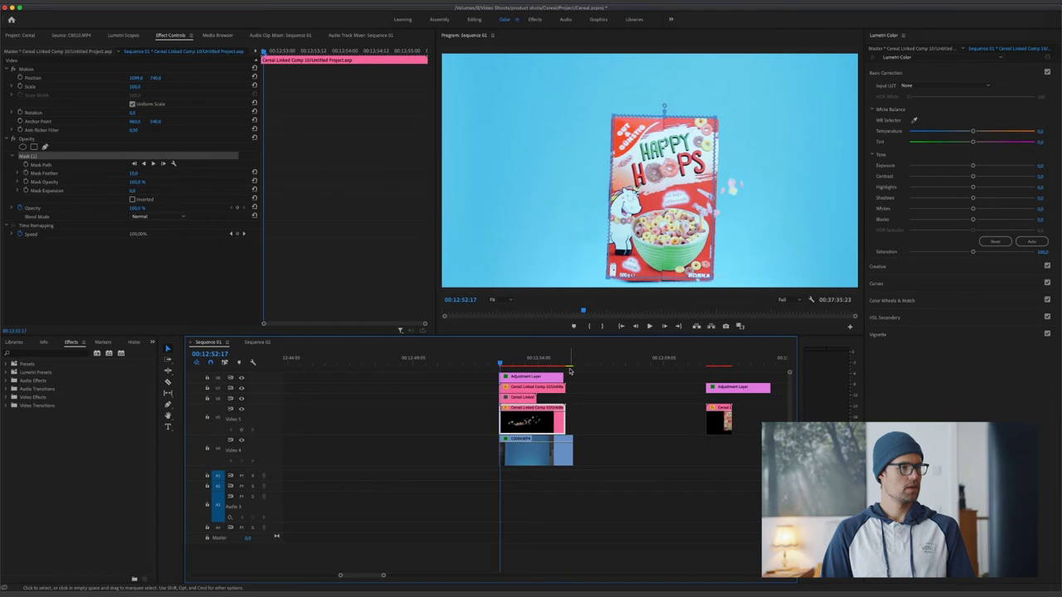
Preview the masked lower cereal clip and start Mask Path keyframing at 00:12:53:00.
{"action": "key", "text": "space"}
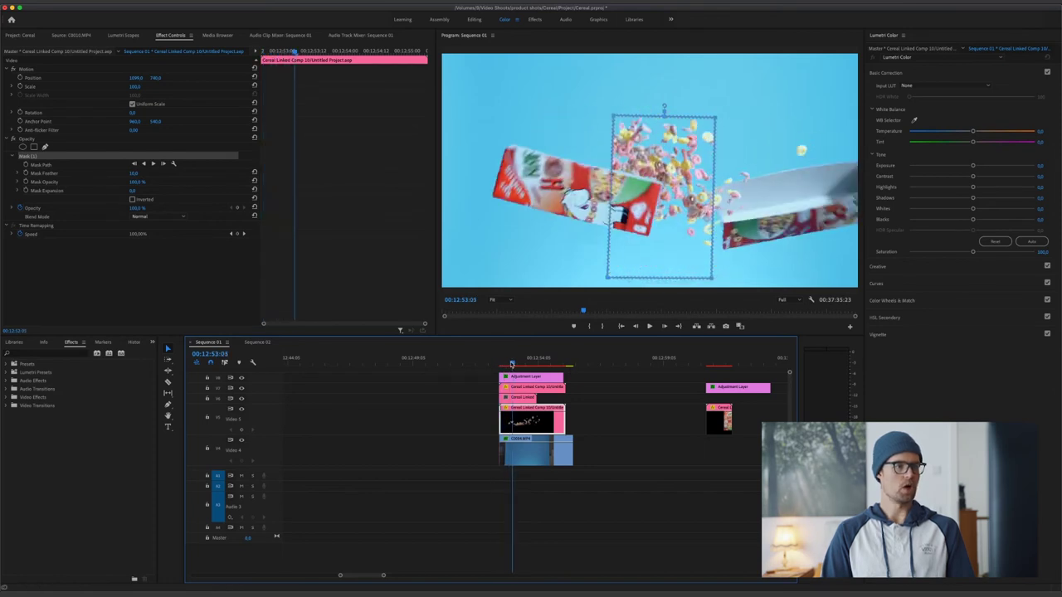
{"action": "left_click_drag", "start_coordinate": [518, 363], "coordinate": [507, 363]}
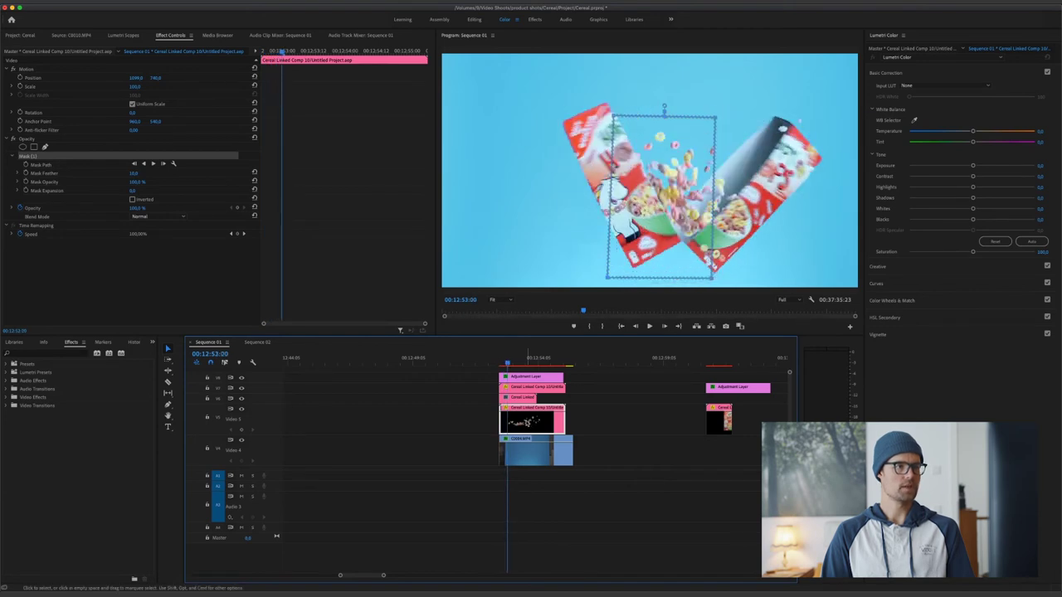
{"action": "left_click", "coordinate": [26, 166]}
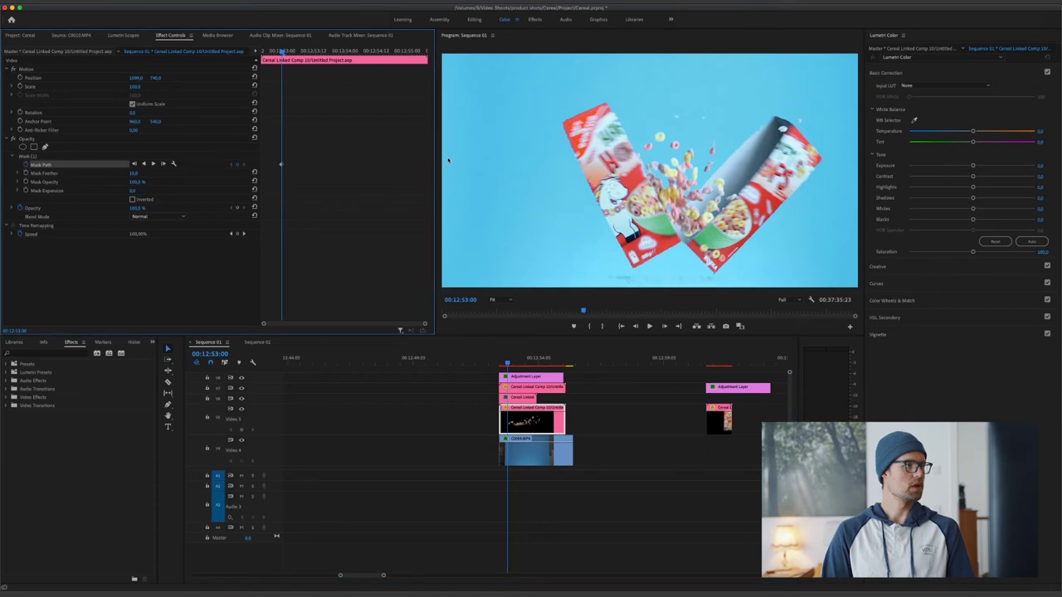
At 00:12:53:05, expand the lower cereal clip's mask by moving all four corners outside the frame.
{"action": "left_click", "coordinate": [664, 326]}
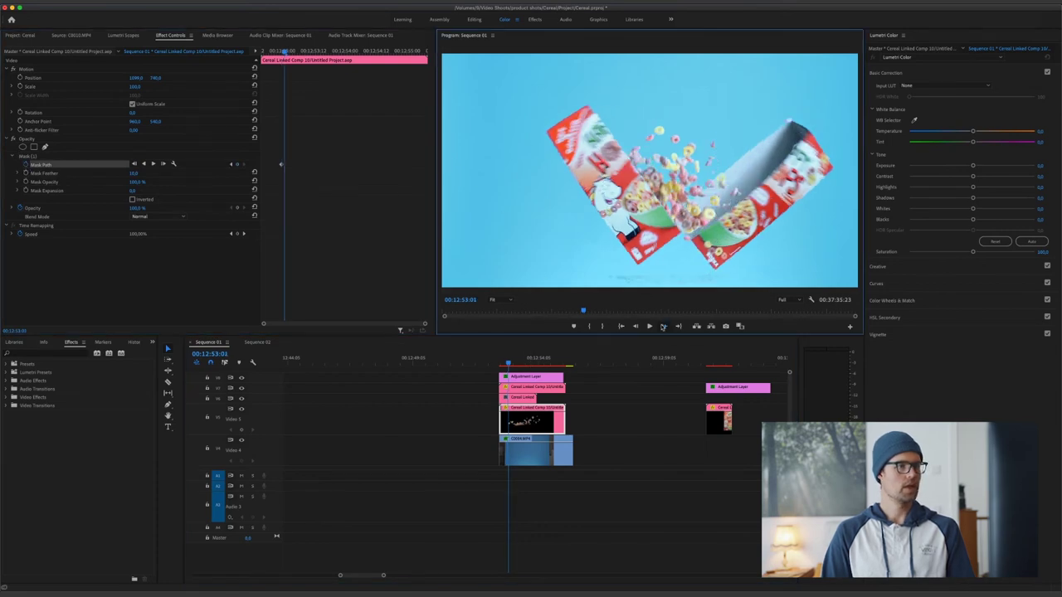
{"action": "left_click", "coordinate": [664, 326]}
{"action": "left_click", "coordinate": [664, 326]}
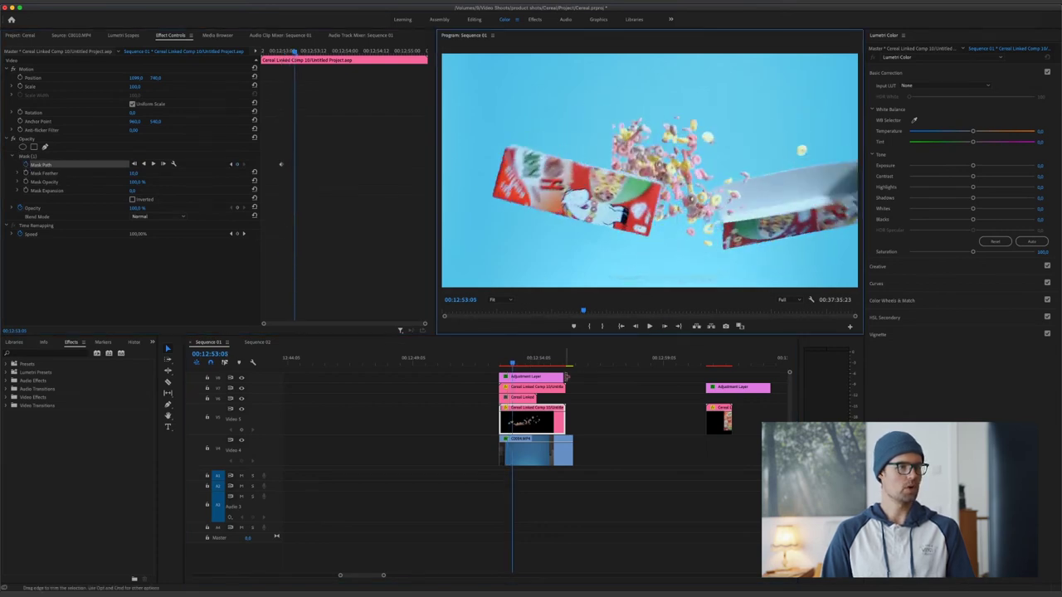
{"action": "left_click", "coordinate": [33, 157]}
{"action": "left_click_drag", "start_coordinate": [610, 113], "coordinate": [538, 99]}
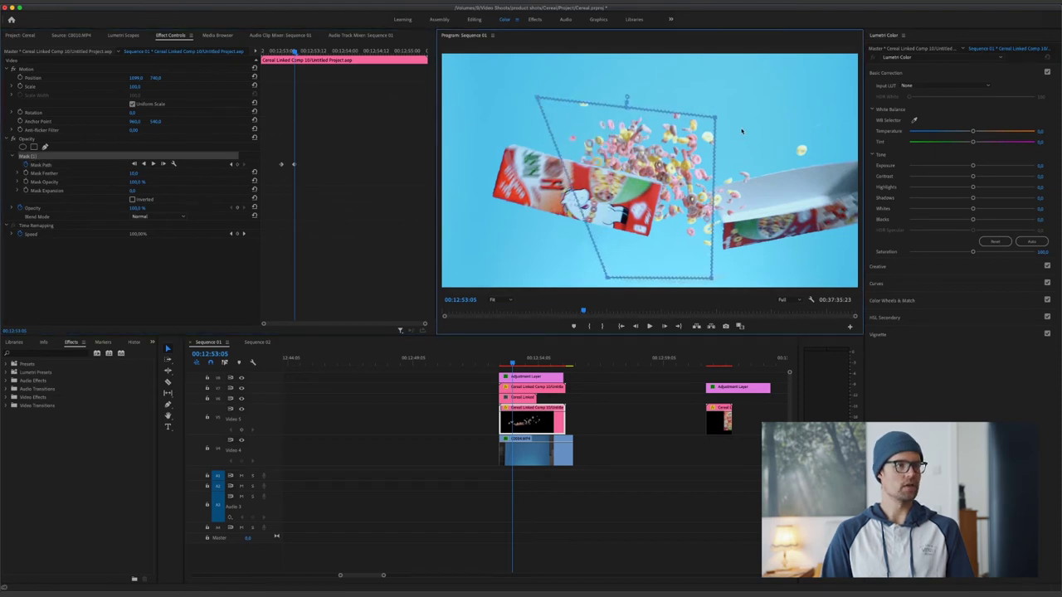
{"action": "left_click_drag", "start_coordinate": [713, 118], "coordinate": [810, 72]}
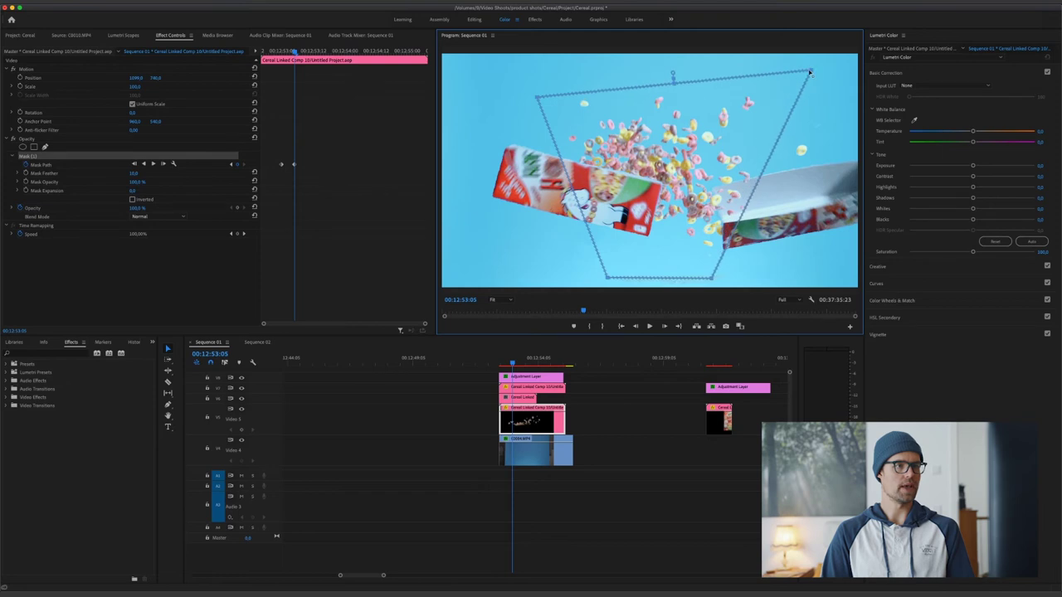
{"action": "left_click_drag", "start_coordinate": [536, 98], "coordinate": [509, 60]}
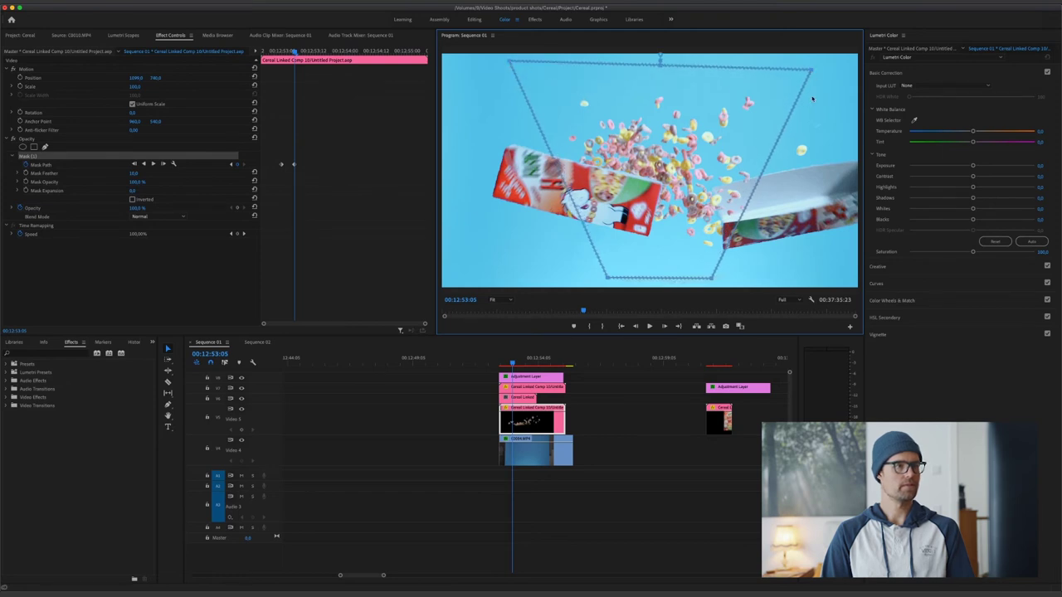
{"action": "left_click_drag", "start_coordinate": [811, 74], "coordinate": [890, 38]}
{"action": "left_click_drag", "start_coordinate": [507, 61], "coordinate": [446, 27]}
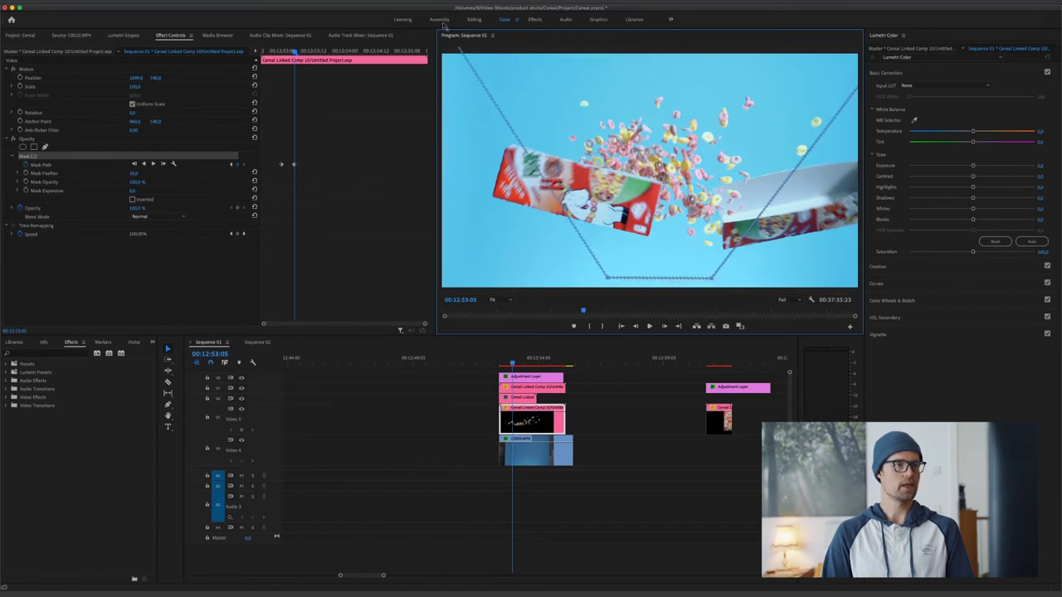
{"action": "left_click_drag", "start_coordinate": [606, 283], "coordinate": [421, 293]}
{"action": "left_click_drag", "start_coordinate": [714, 280], "coordinate": [867, 300]}
Check the opening frames around 00:12:52:19 and trim the start of the upper cereal copy to just before 00:12:53:01.
{"action": "left_click", "coordinate": [502, 364]}
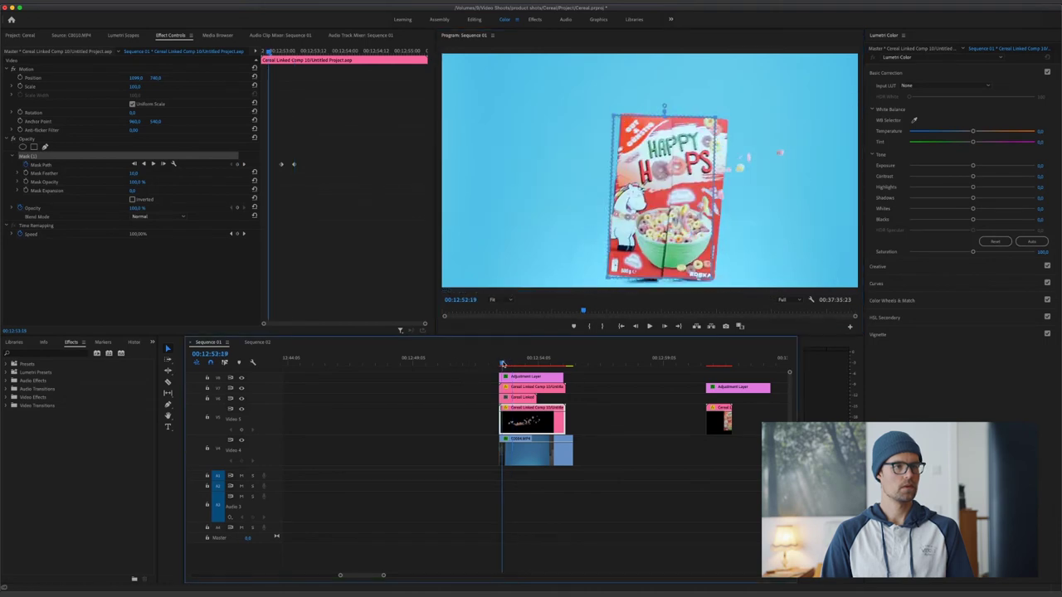
{"action": "left_click", "coordinate": [515, 388]}
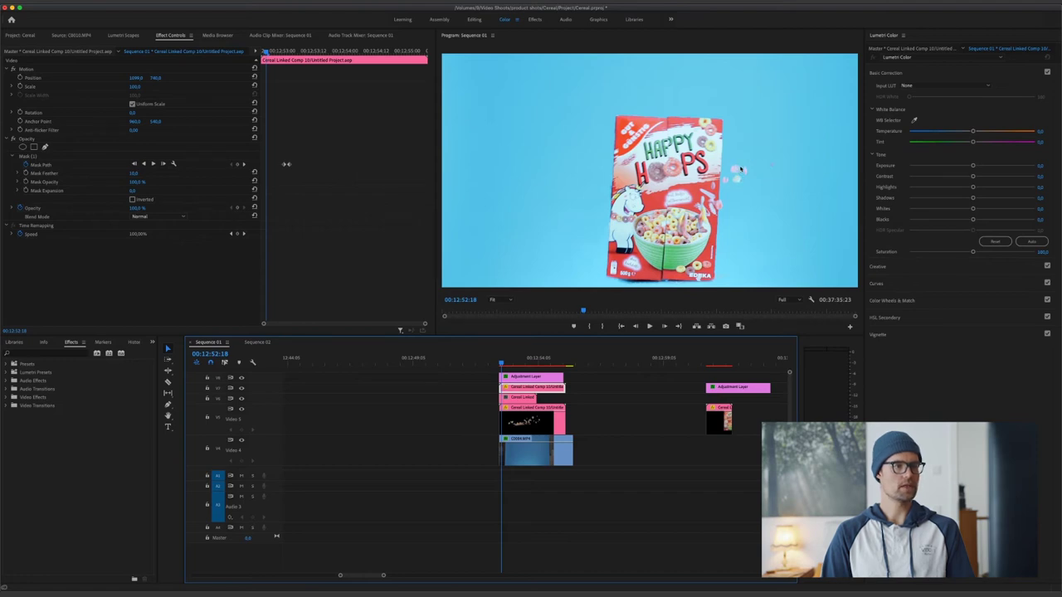
{"action": "key", "text": "="}
{"action": "key", "text": "="}
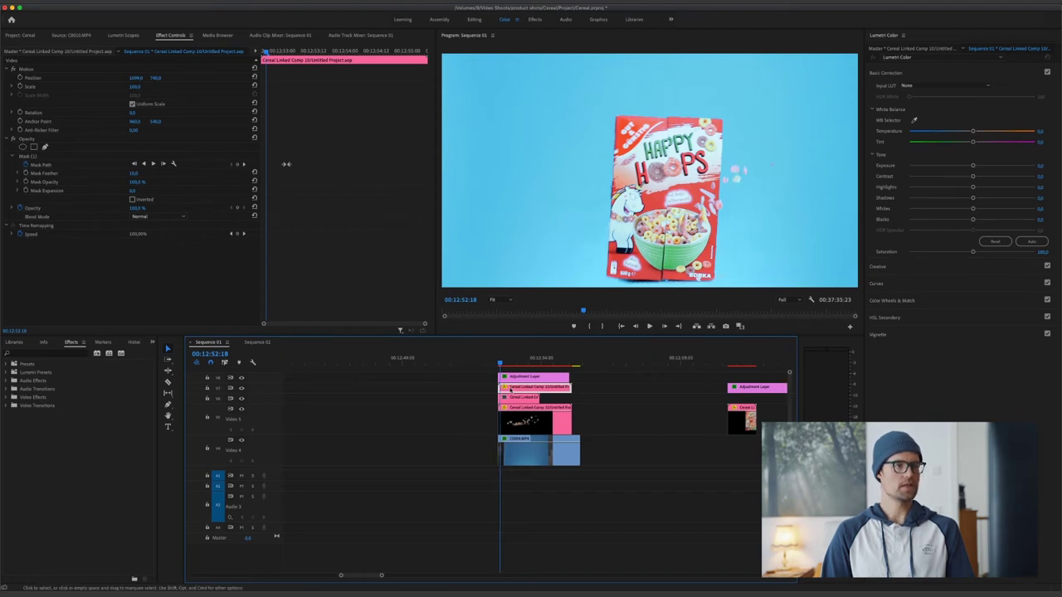
{"action": "left_click_drag", "start_coordinate": [494, 397], "coordinate": [507, 365]}
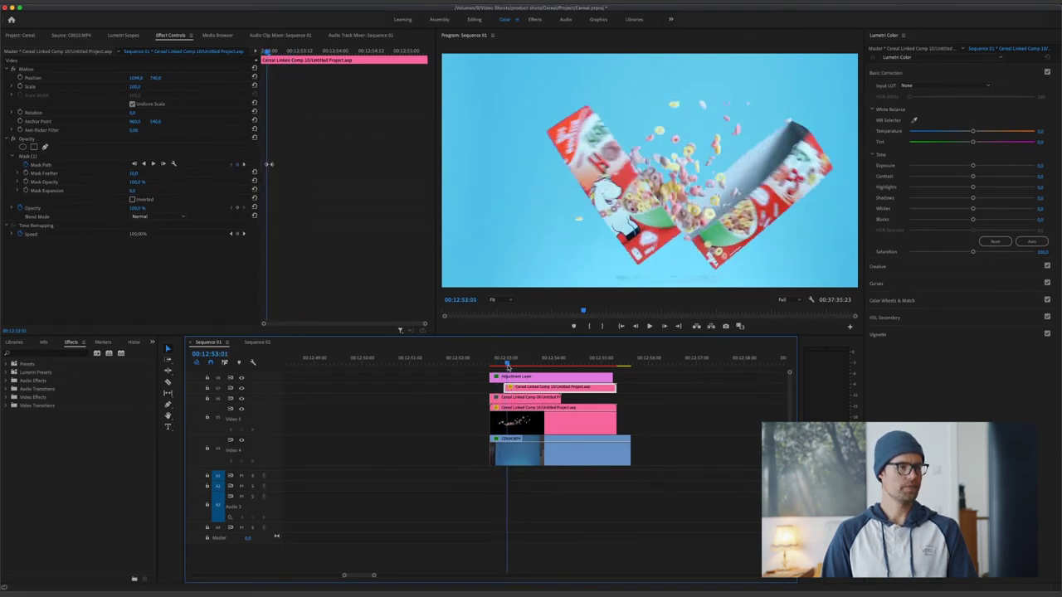
Inspect the box, cereal and background layers by temporarily hiding their tracks, restore them, and preview the composite through 00:12:55:04.
{"action": "left_click", "coordinate": [242, 399]}
{"action": "left_click", "coordinate": [241, 408]}
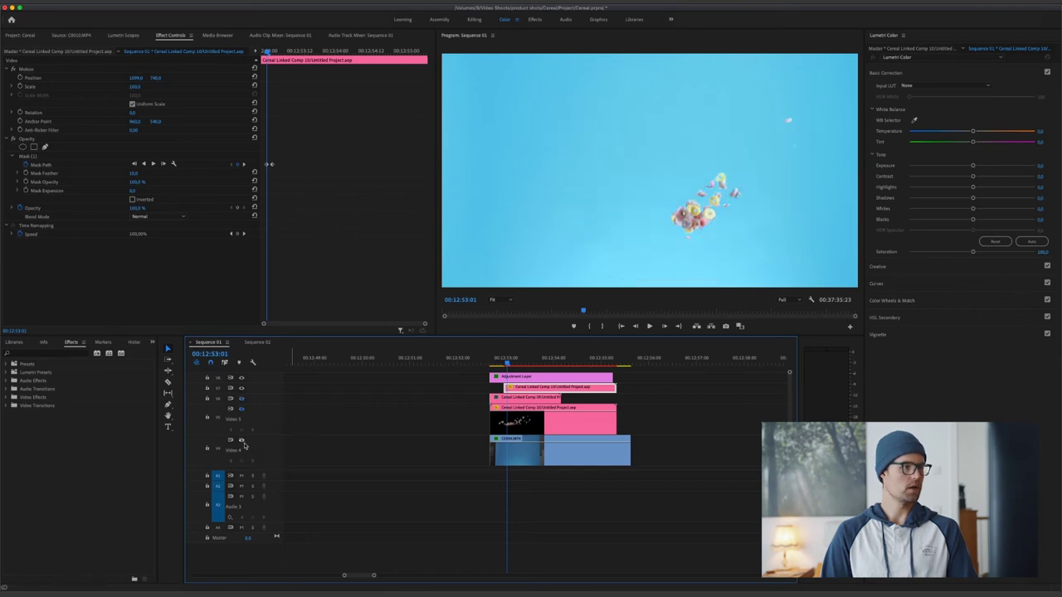
{"action": "left_click", "coordinate": [242, 440]}
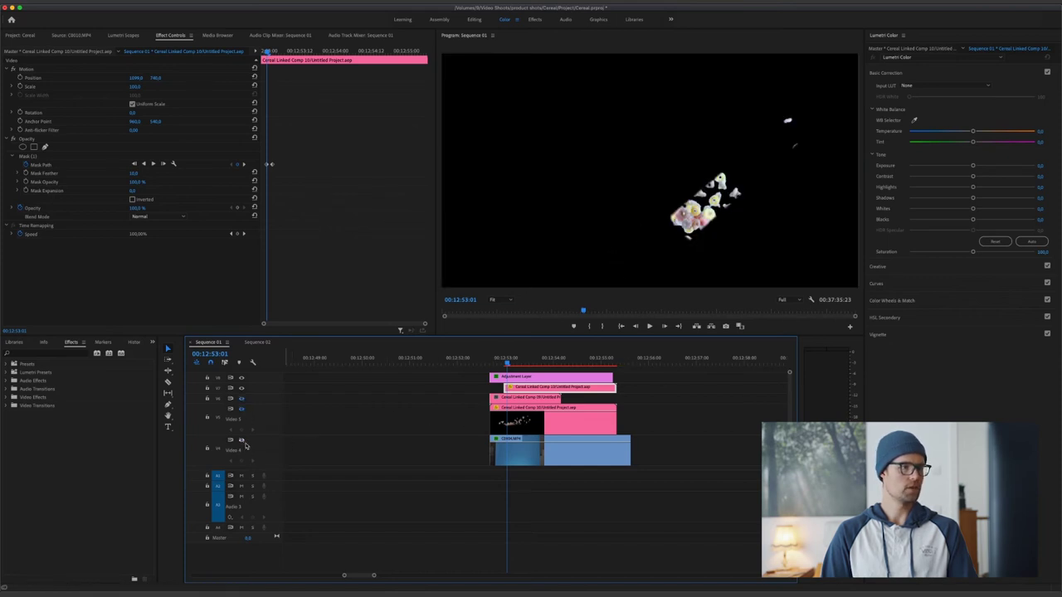
{"action": "left_click", "coordinate": [242, 400]}
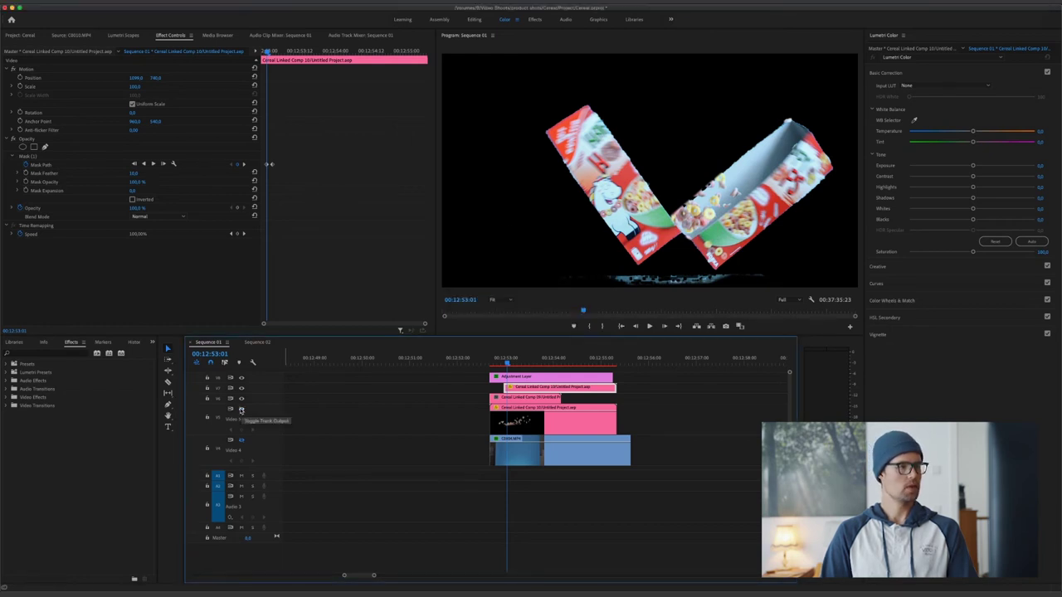
{"action": "left_click", "coordinate": [241, 410]}
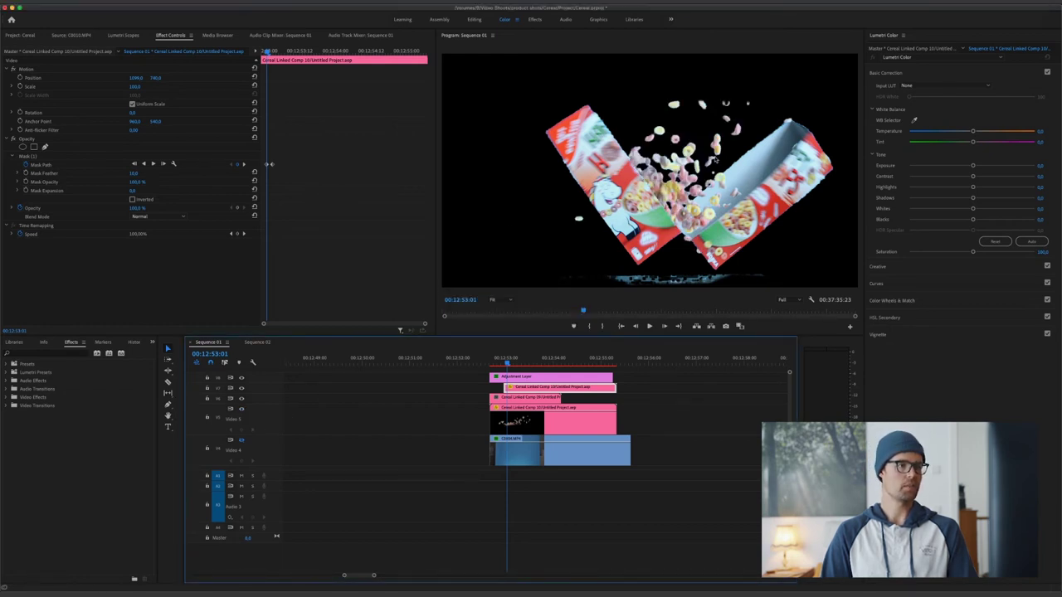
{"action": "left_click", "coordinate": [241, 442]}
{"action": "left_click_drag", "start_coordinate": [495, 363], "coordinate": [609, 366]}
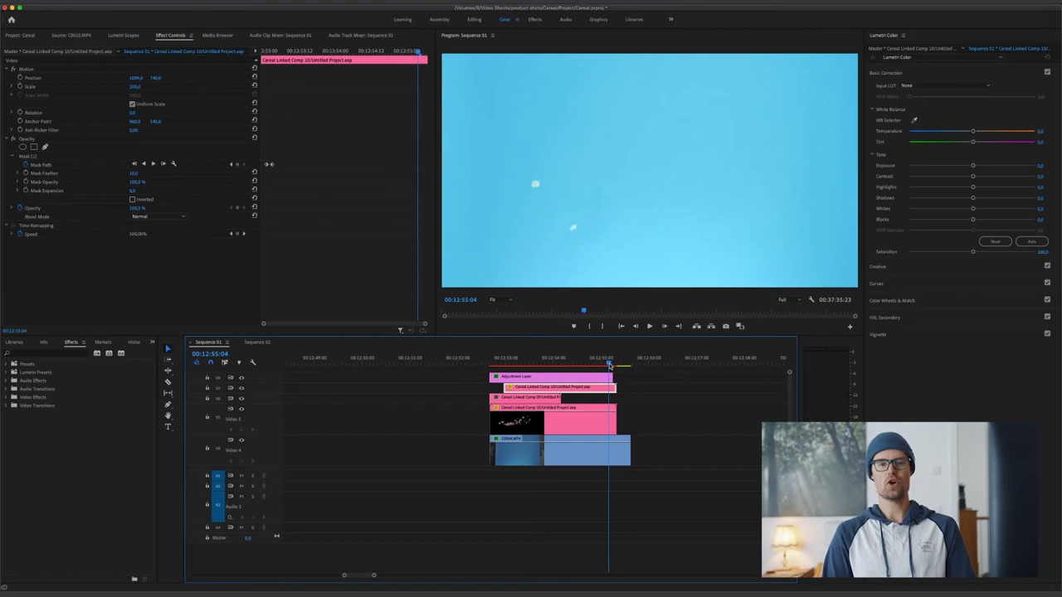
{"action": "left_click_drag", "start_coordinate": [603, 363], "coordinate": [533, 363]}
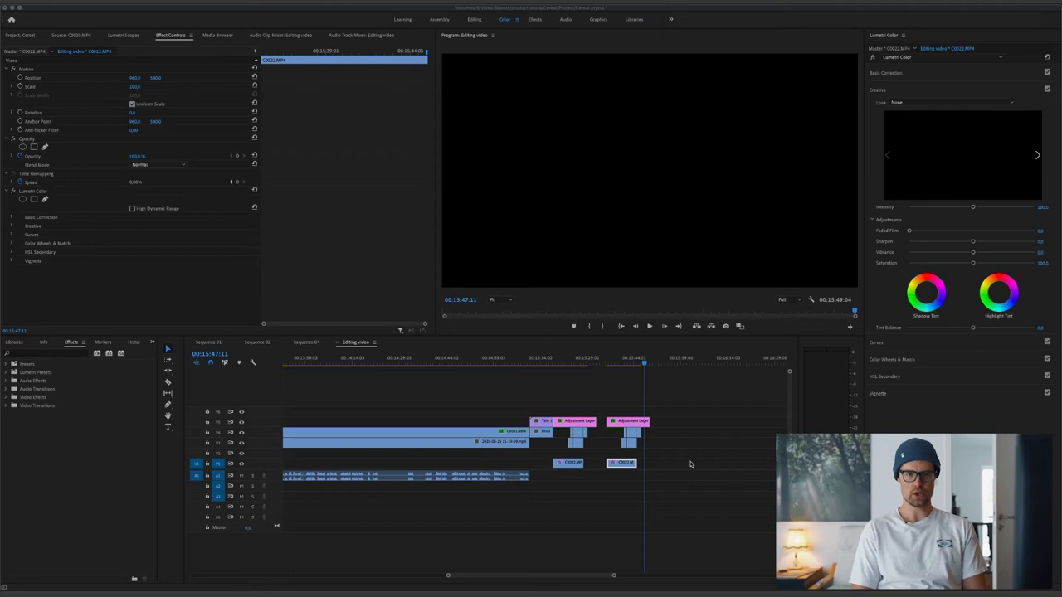
{"action": "scroll", "coordinate": [614, 471], "scroll_direction": "up", "scroll_amount": 4, "text": "alt"}
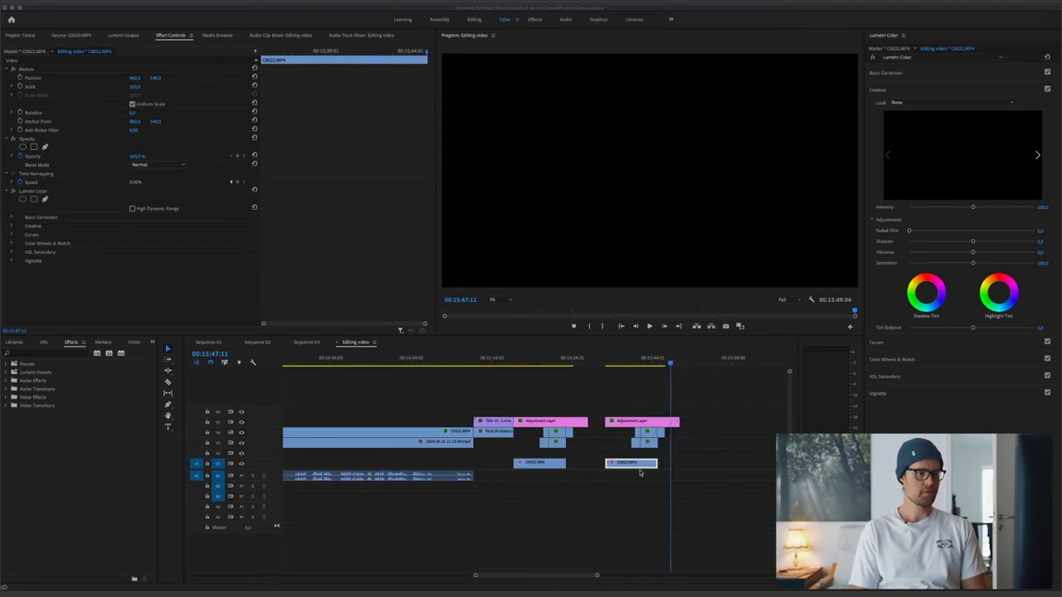
Examine the bowl sequence at 00:15:20:10 and its second copy around 00:15:40:06 in closer timeline view.
{"action": "mouse_move", "coordinate": [508, 360]}
{"action": "left_mouse_down"}
{"action": "mouse_move", "coordinate": [524, 363]}
{"action": "mouse_move", "coordinate": [499, 363]}
{"action": "left_mouse_up"}
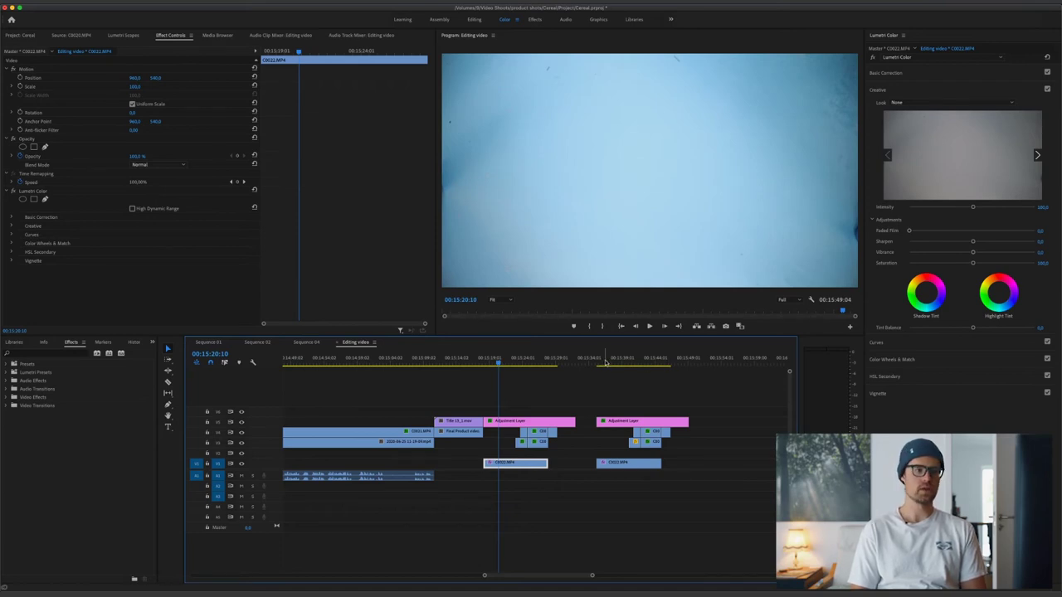
{"action": "left_click", "coordinate": [607, 465]}
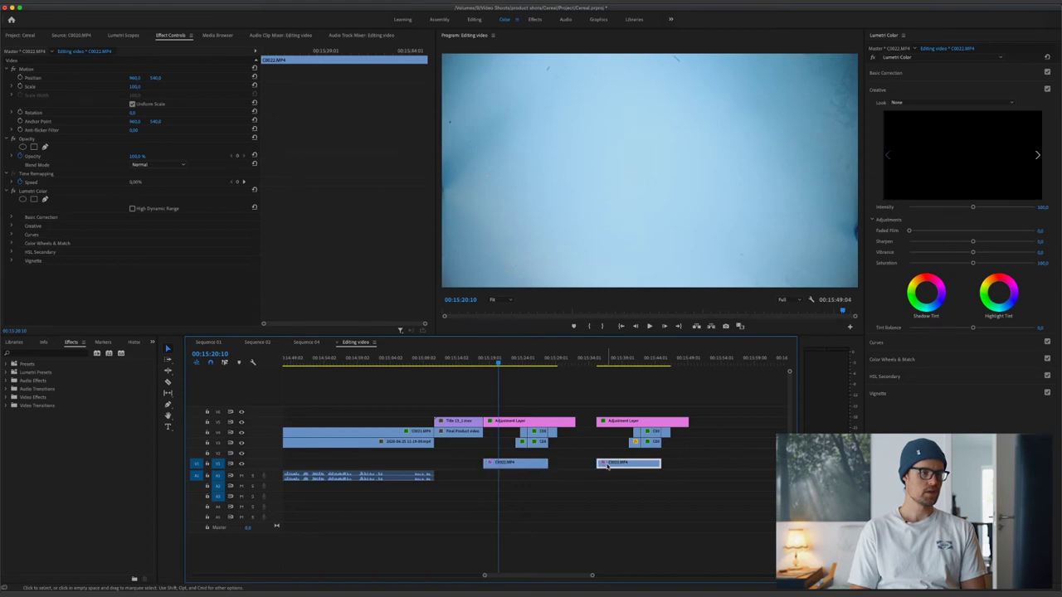
{"action": "left_click", "coordinate": [611, 364]}
{"action": "left_click_drag", "start_coordinate": [611, 365], "coordinate": [630, 365]}
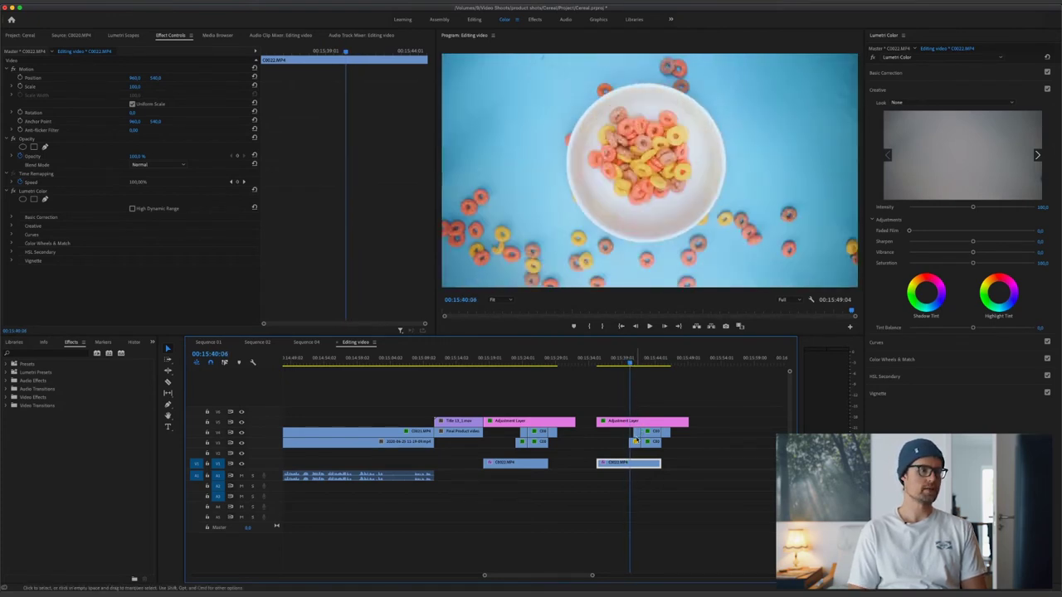
{"action": "key", "text": "equal"}
{"action": "key", "text": "equal"}
{"action": "key", "text": "equal"}
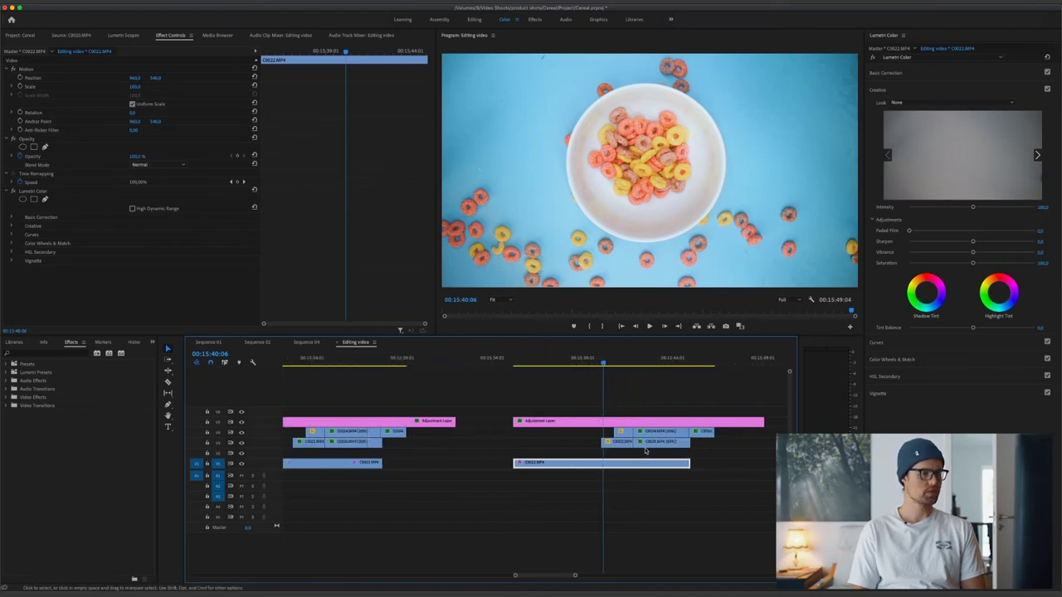
Apply the Transform distort effect to the short bowl clip with scattered cereal at 00:15:40:08 and show its settings.
{"action": "left_click_drag", "start_coordinate": [603, 365], "coordinate": [605, 367]}
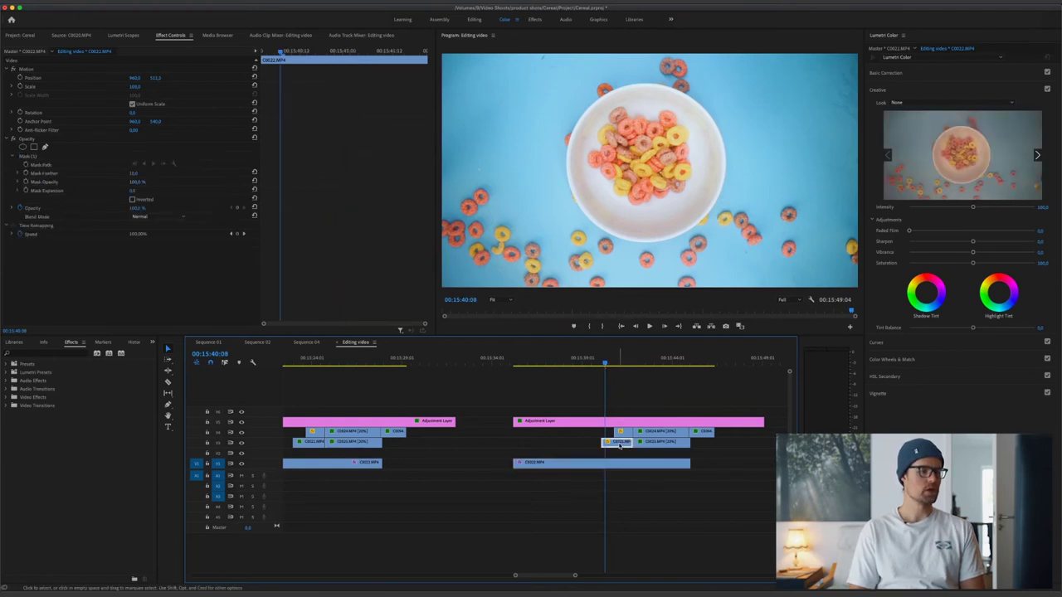
{"action": "left_click", "coordinate": [75, 355]}
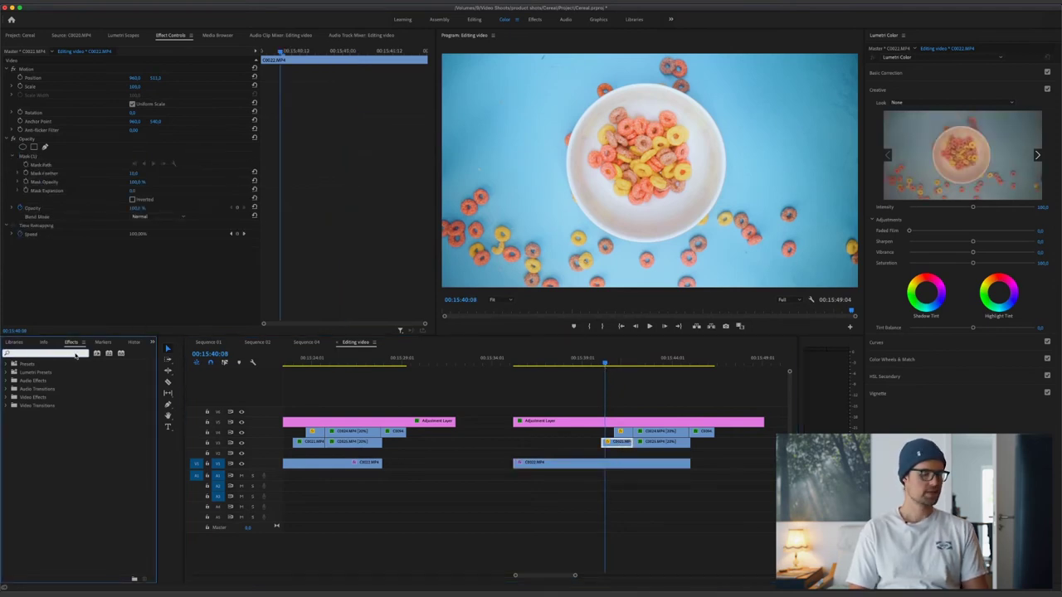
{"action": "type", "text": "transfo"}
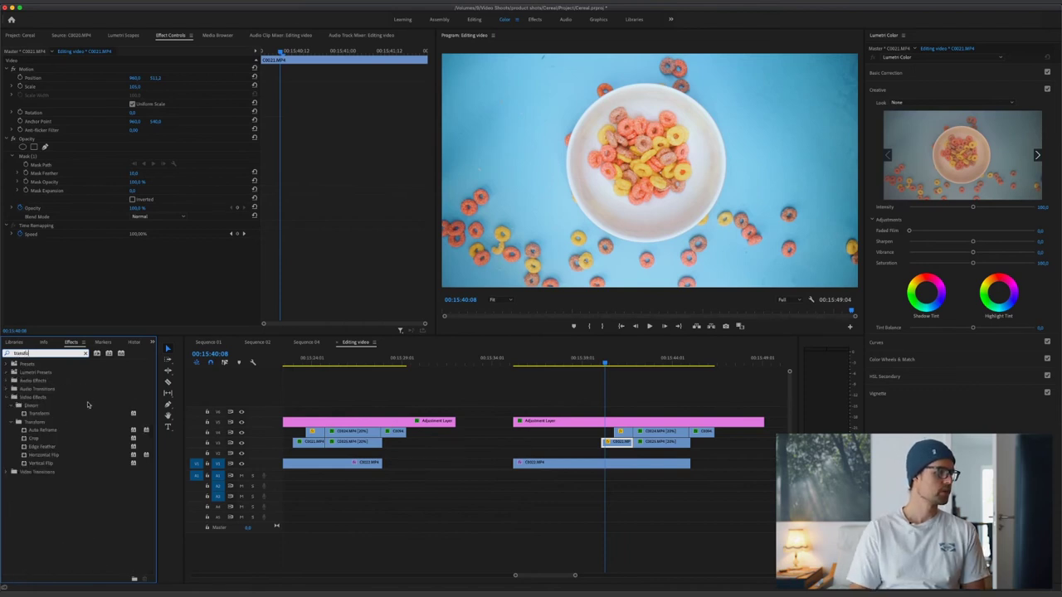
{"action": "left_click", "coordinate": [40, 415]}
{"action": "left_click_drag", "start_coordinate": [40, 415], "coordinate": [611, 446]}
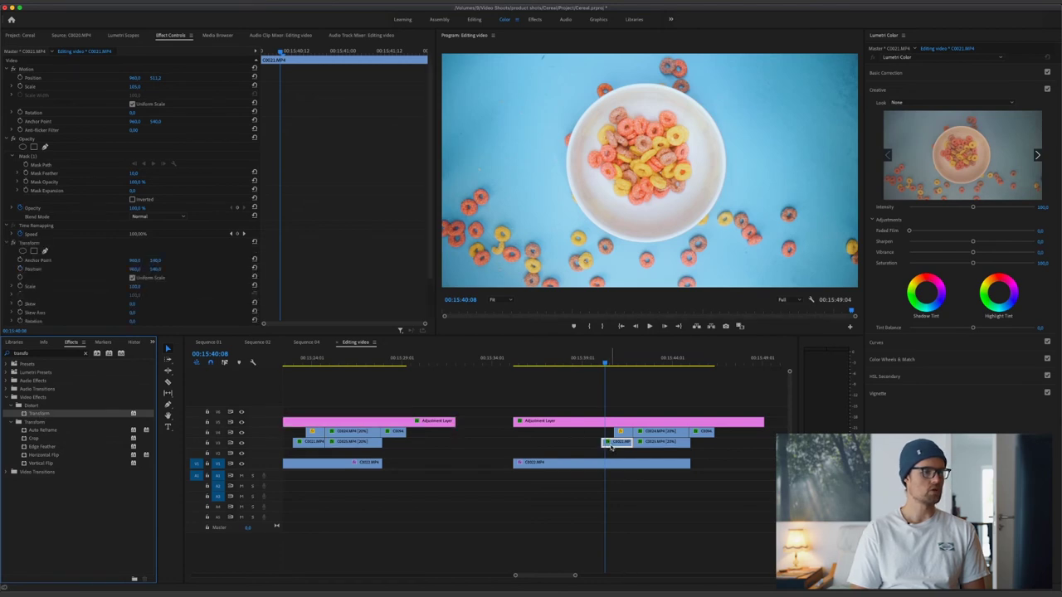
{"action": "left_click_drag", "start_coordinate": [429, 135], "coordinate": [432, 184]}
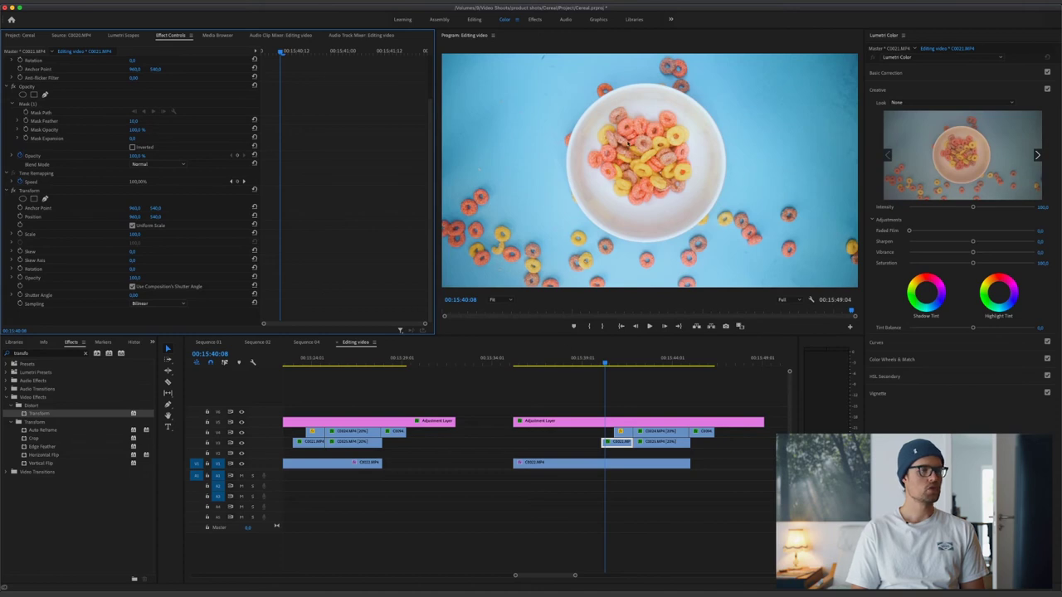
Keyframe the bowl clip's Transform Rotation from 0 at its first frame, 00:15:40:03, to more than one full turn at its end.
{"action": "left_click_drag", "start_coordinate": [316, 356], "coordinate": [303, 363]}
{"action": "left_click", "coordinate": [601, 365]}
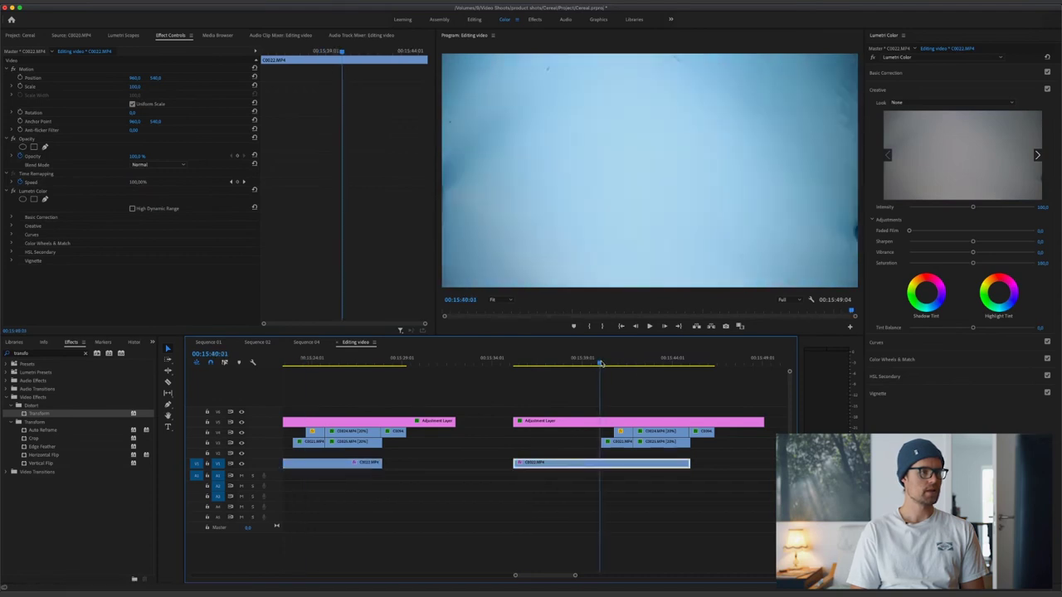
{"action": "left_click", "coordinate": [615, 444]}
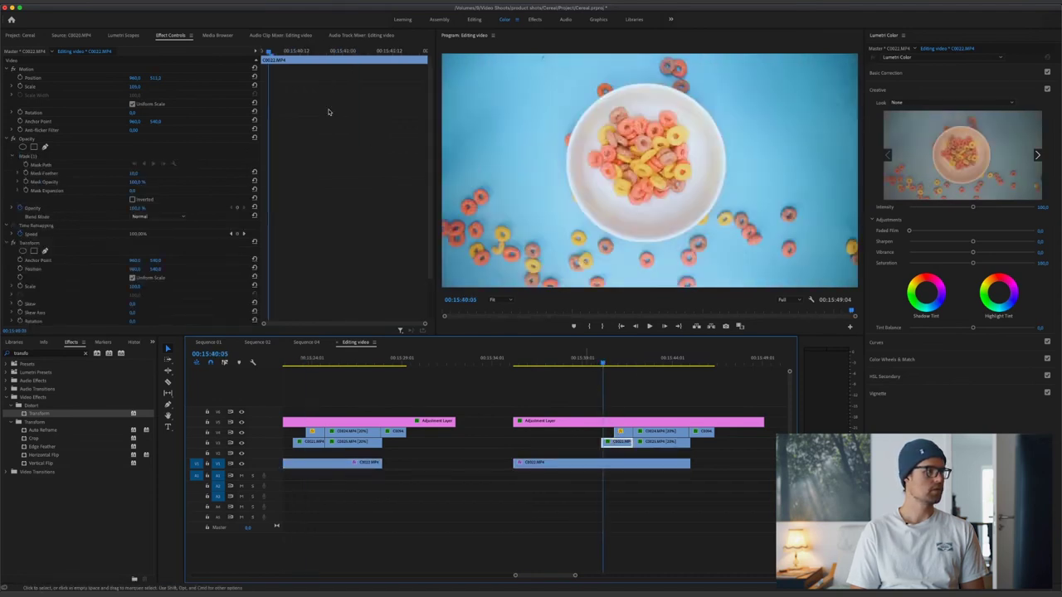
{"action": "left_click_drag", "start_coordinate": [270, 53], "coordinate": [262, 53]}
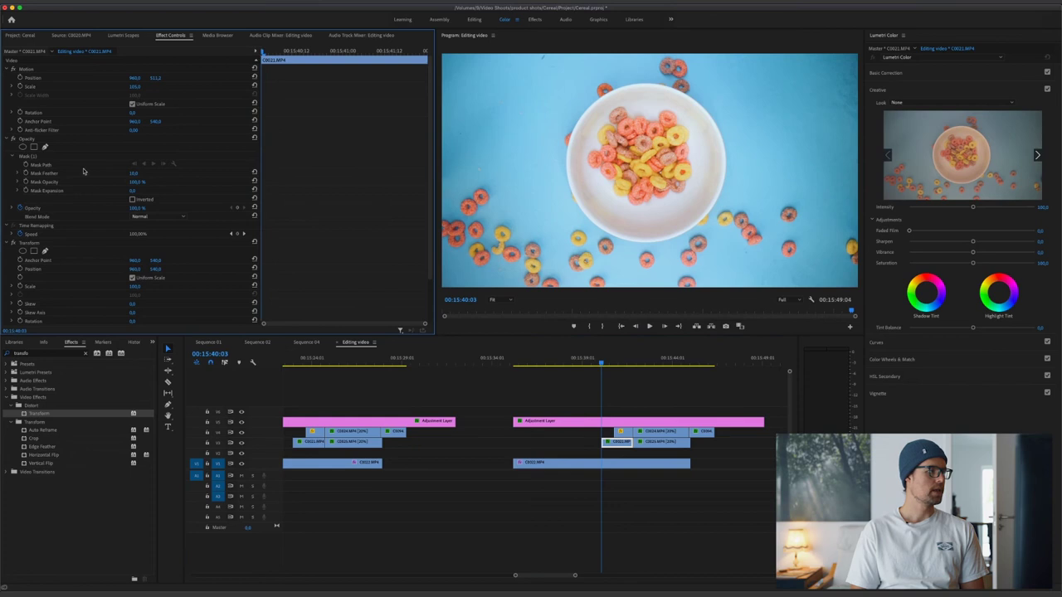
{"action": "scroll", "coordinate": [106, 200], "scroll_direction": "down", "scroll_amount": 2}
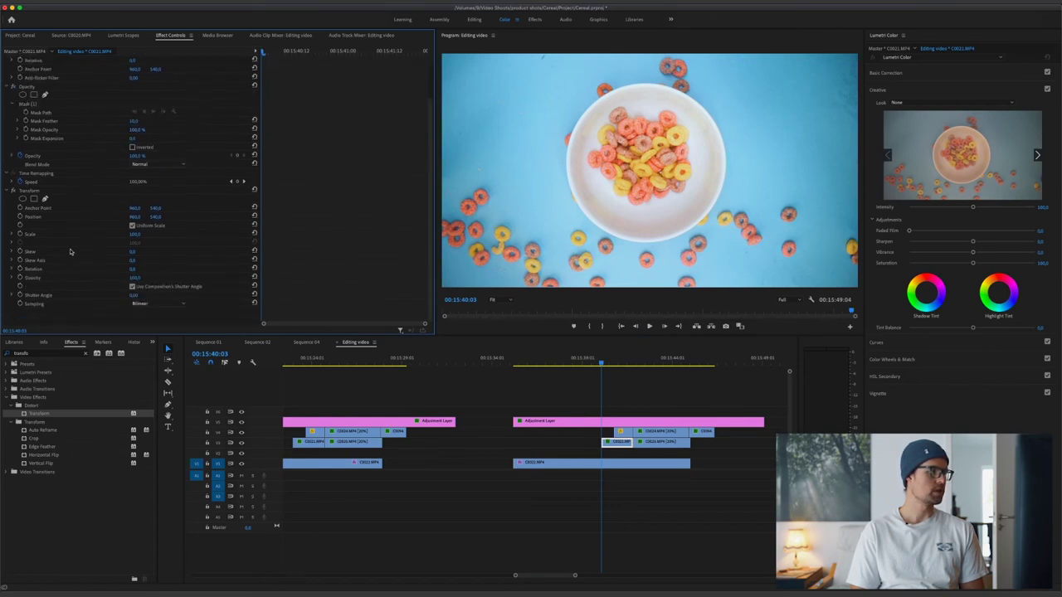
{"action": "left_click", "coordinate": [20, 269]}
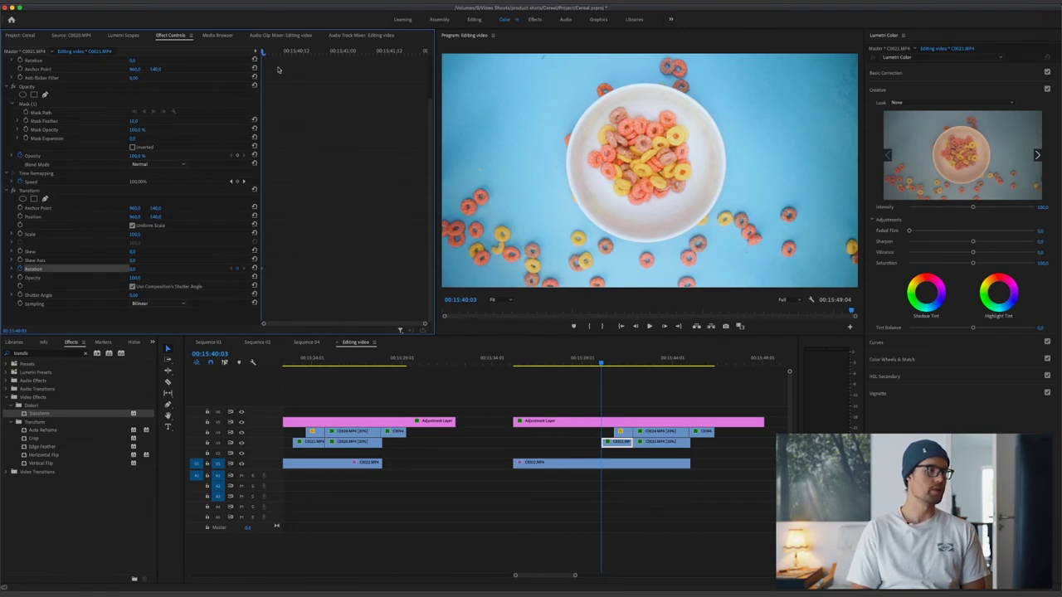
{"action": "left_click_drag", "start_coordinate": [266, 53], "coordinate": [419, 86]}
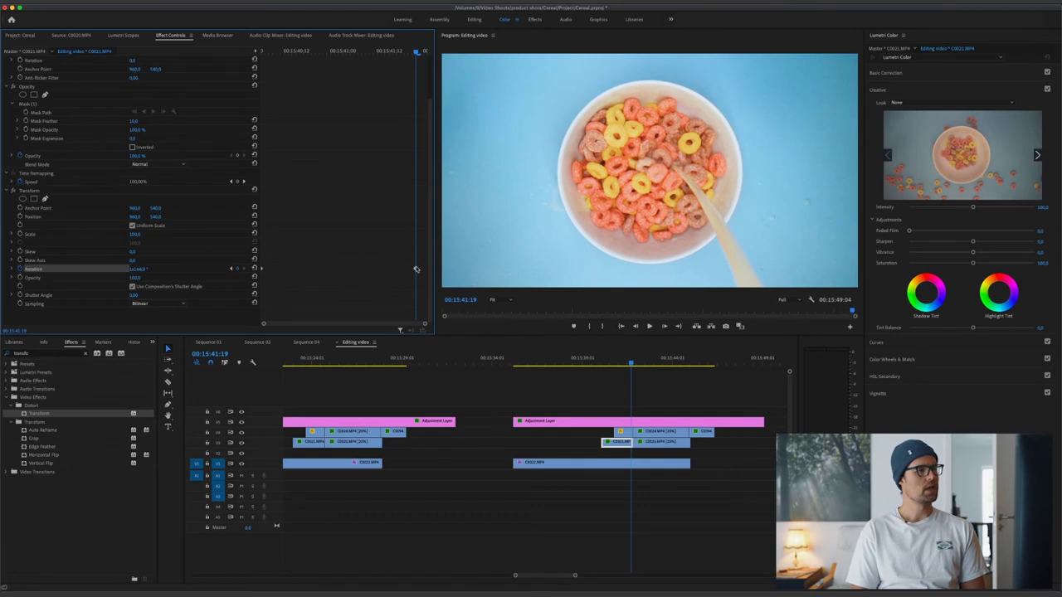
Play and scrub through the bowl's rotation between 00:15:40:08 and 00:15:40:23.
{"action": "left_click", "coordinate": [596, 362]}
{"action": "left_click_drag", "start_coordinate": [596, 361], "coordinate": [604, 362]}
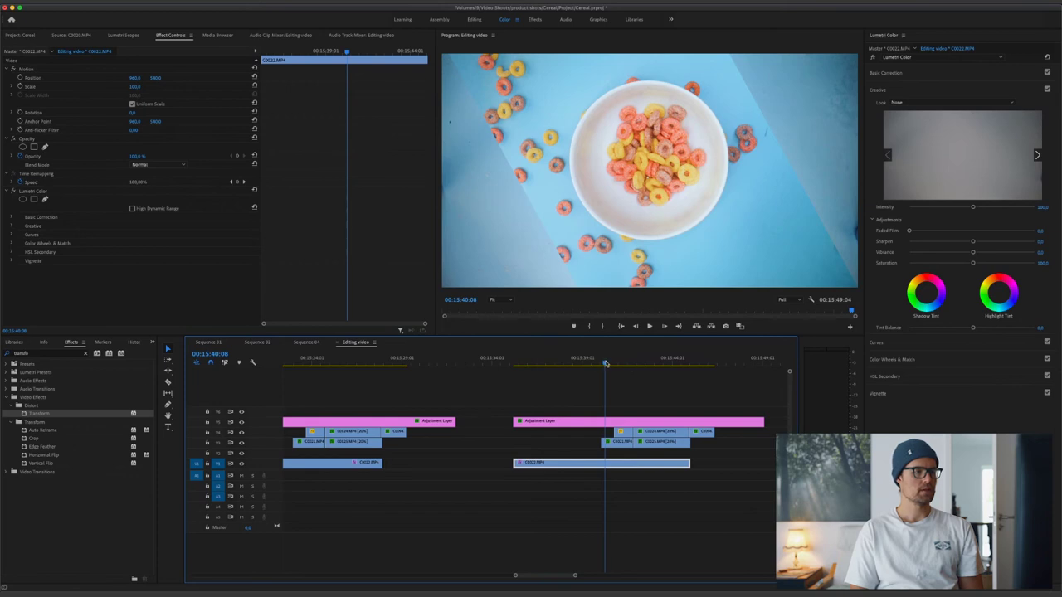
{"action": "key", "text": "space"}
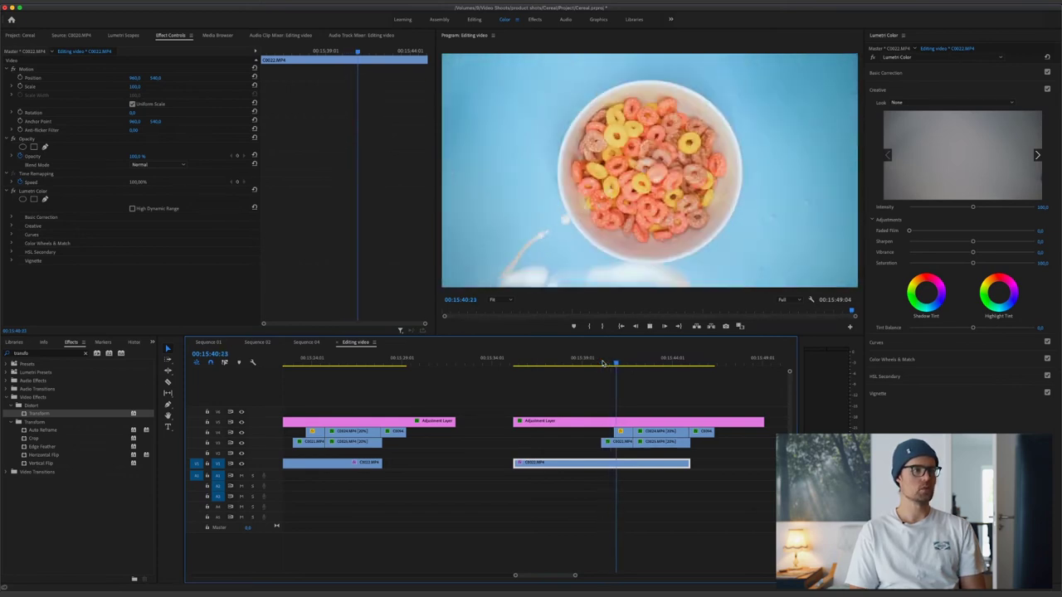
{"action": "left_click", "coordinate": [608, 363]}
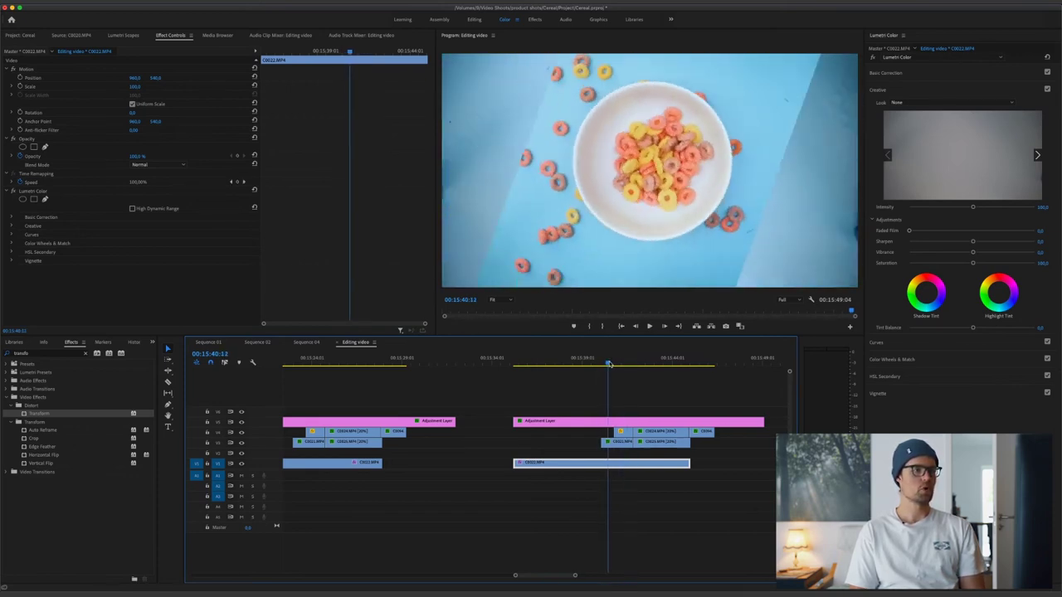
{"action": "left_click_drag", "start_coordinate": [608, 363], "coordinate": [606, 363]}
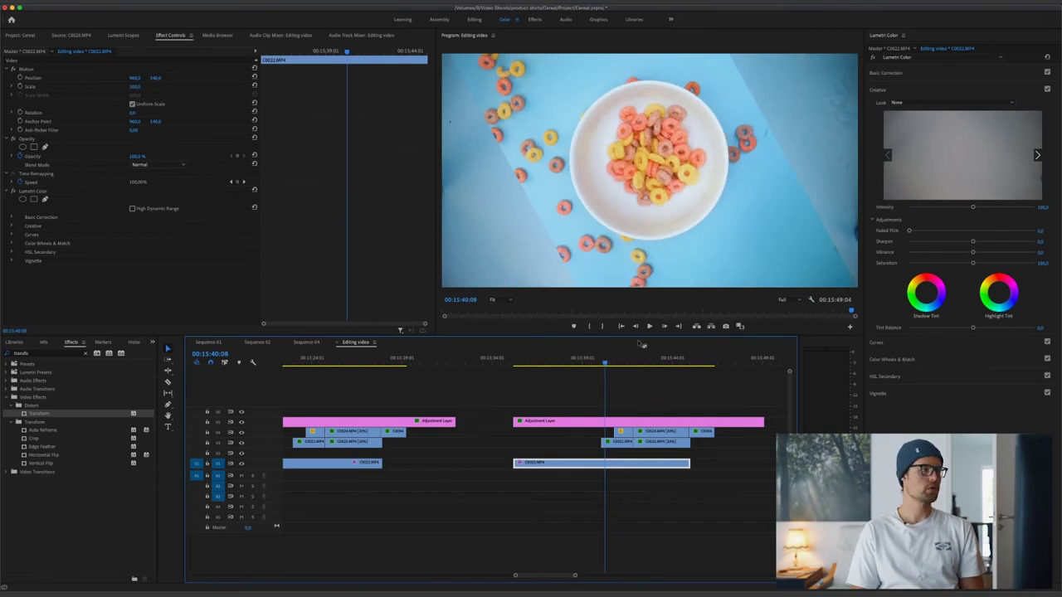
Disable Use Composition's Shutter Angle in the bowl clip's Transform effect, set Shutter Angle to 360, and preview the motion blur.
{"action": "left_click", "coordinate": [614, 442]}
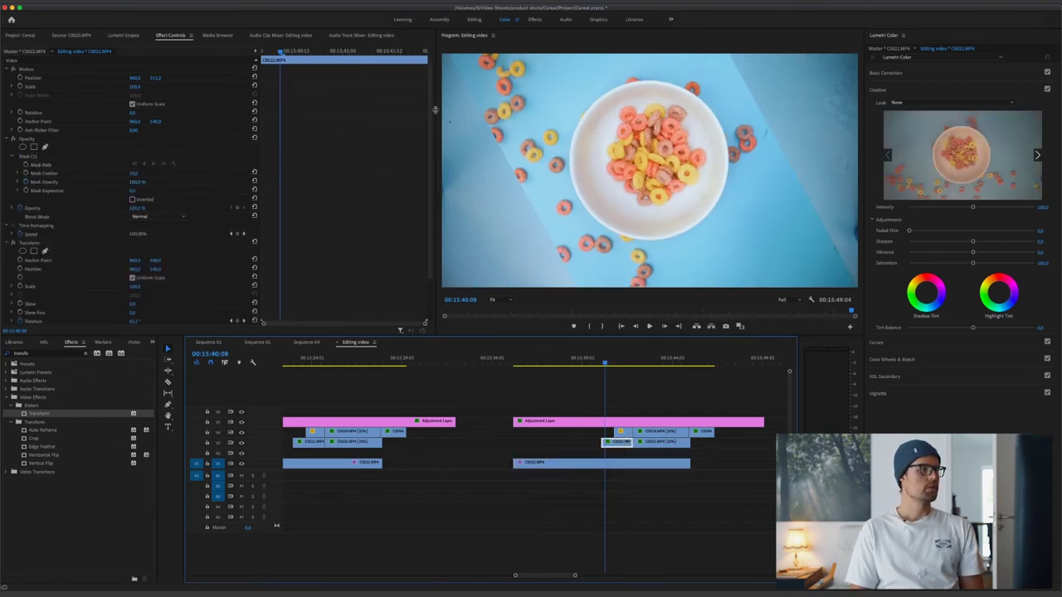
{"action": "scroll", "coordinate": [430, 170], "scroll_direction": "down", "scroll_amount": 3}
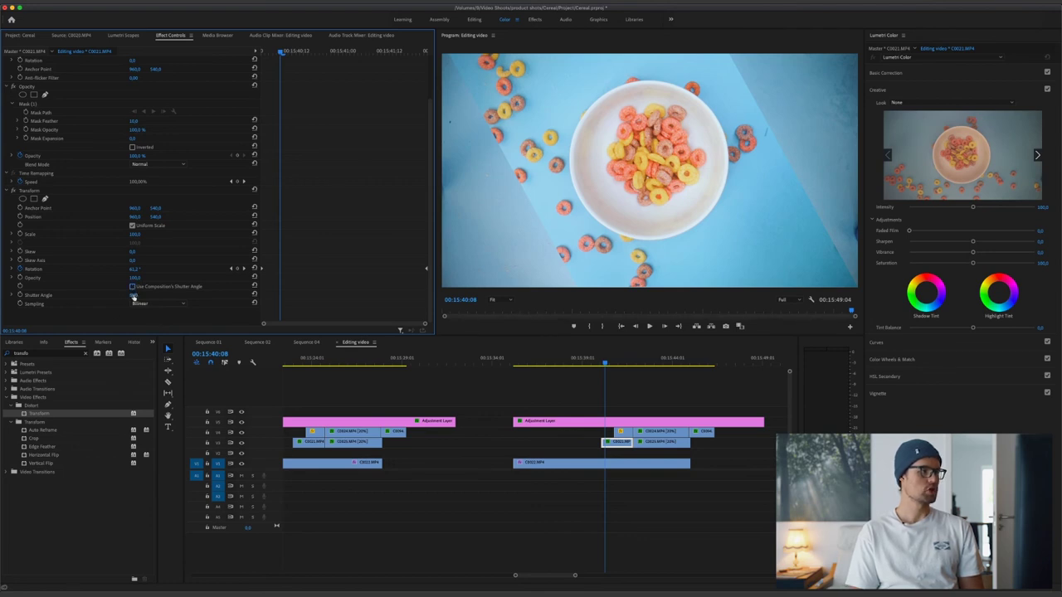
{"action": "key", "text": "Return"}
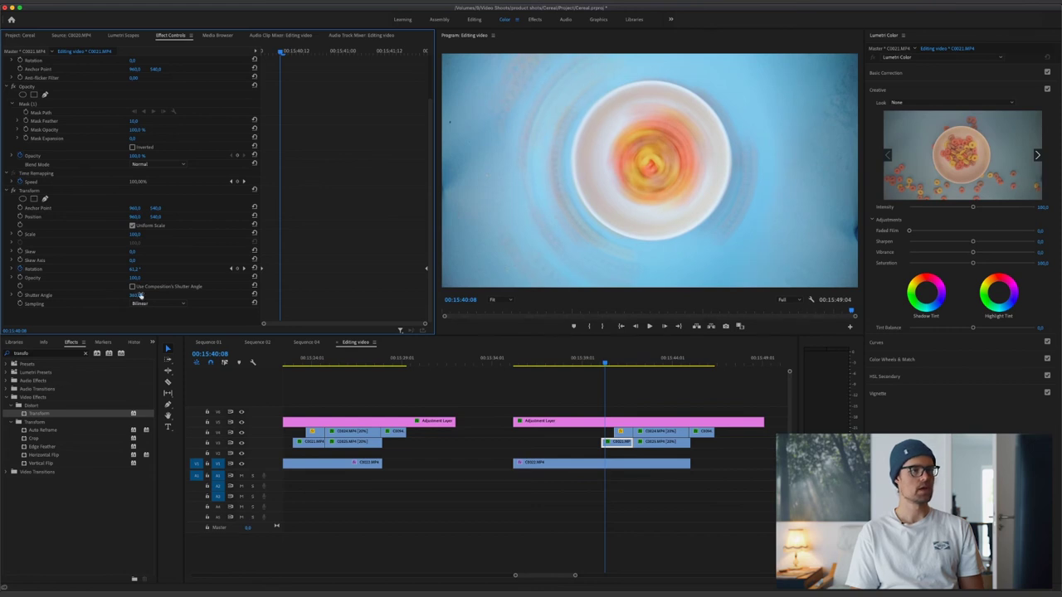
{"action": "left_click", "coordinate": [604, 365]}
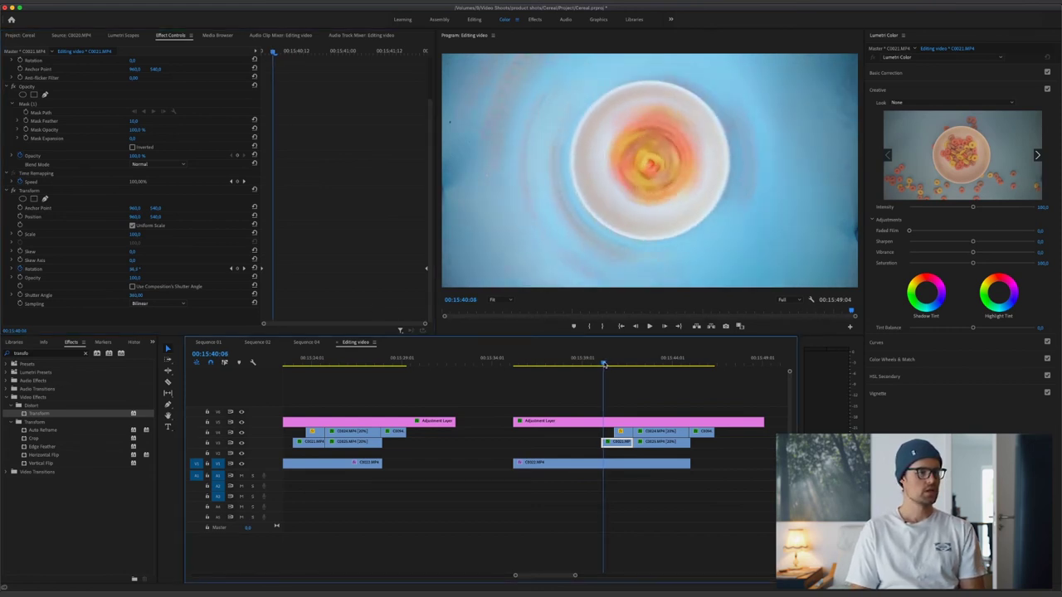
{"action": "key", "text": "space"}
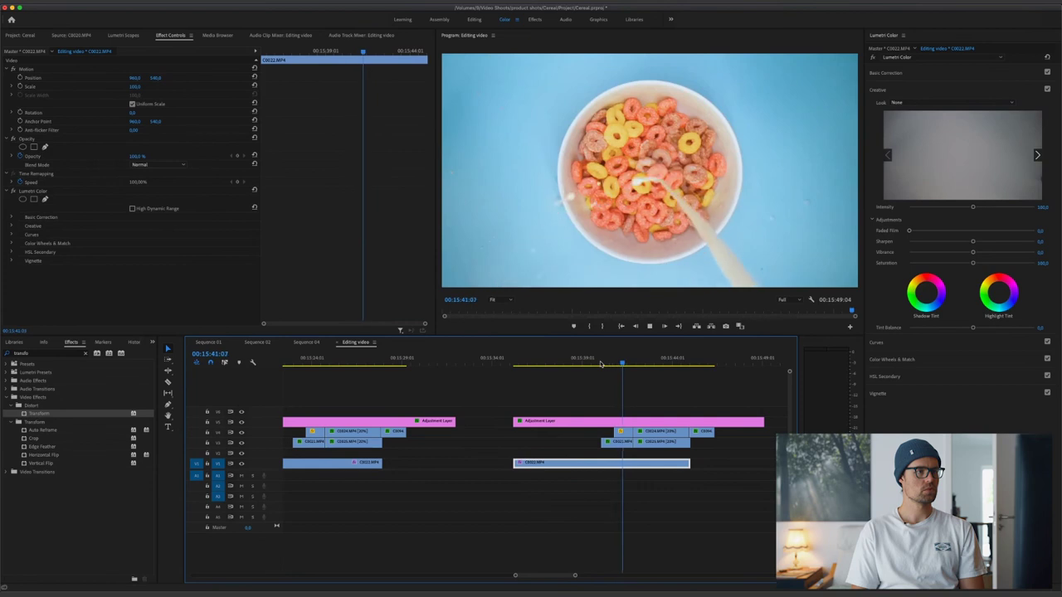
{"action": "key", "text": "space"}
Move the second Transform Rotation keyframe from 00:15:40:23 to the end of the bowl clip and preview the blurred spin.
{"action": "left_click", "coordinate": [618, 441]}
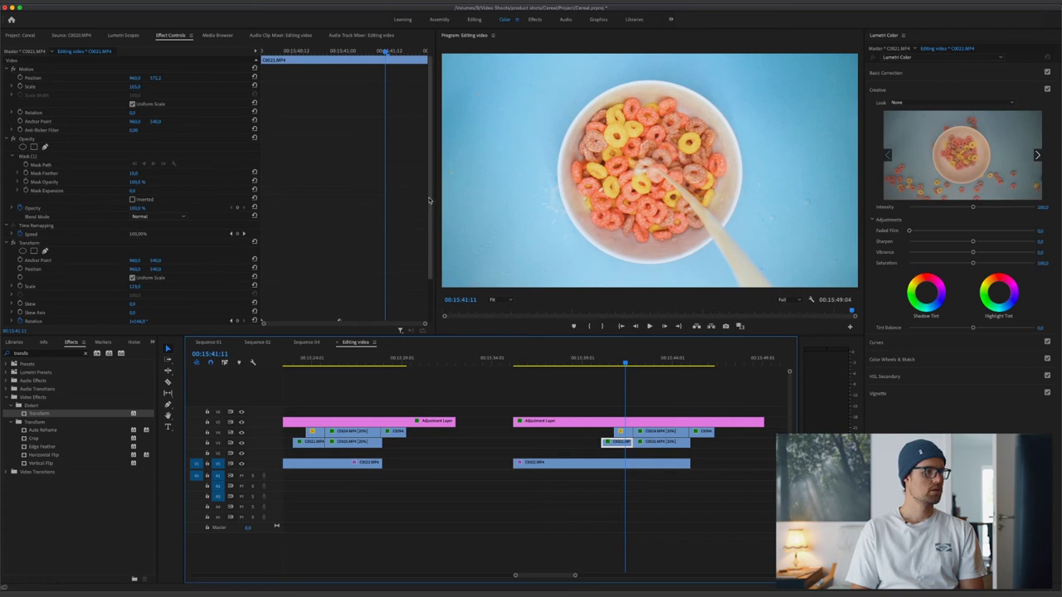
{"action": "scroll", "coordinate": [348, 207], "scroll_direction": "down", "scroll_amount": 3}
{"action": "left_click", "coordinate": [232, 269]}
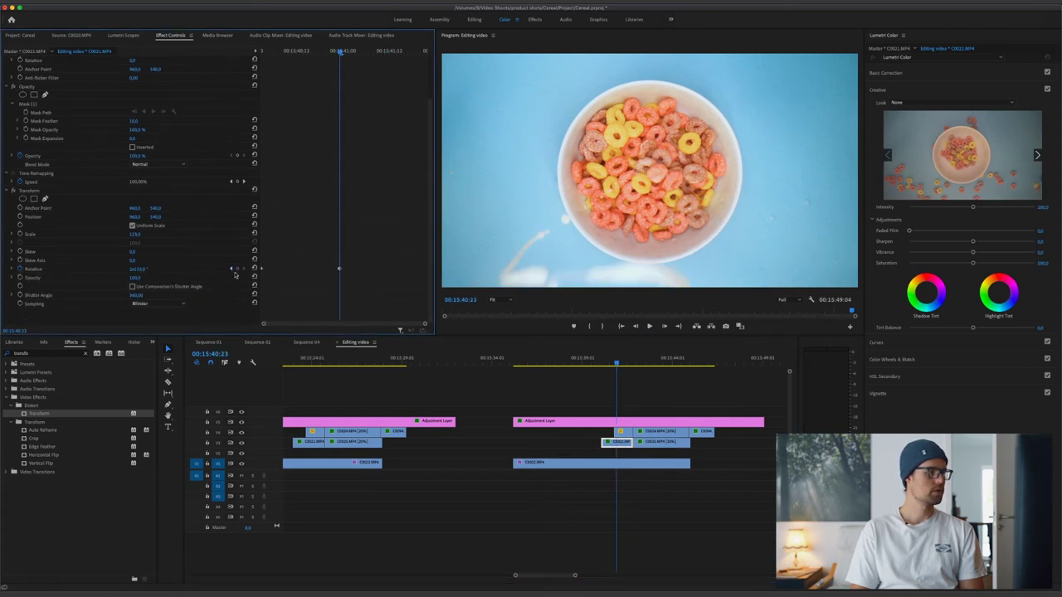
{"action": "left_click", "coordinate": [604, 363]}
{"action": "key", "text": "space"}
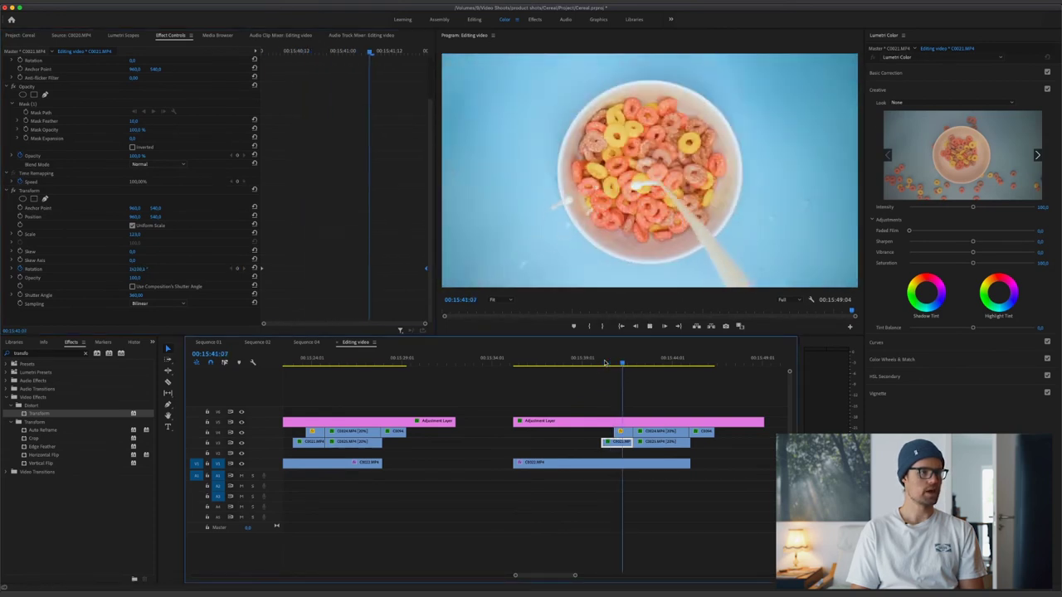
{"action": "left_click", "coordinate": [604, 362]}
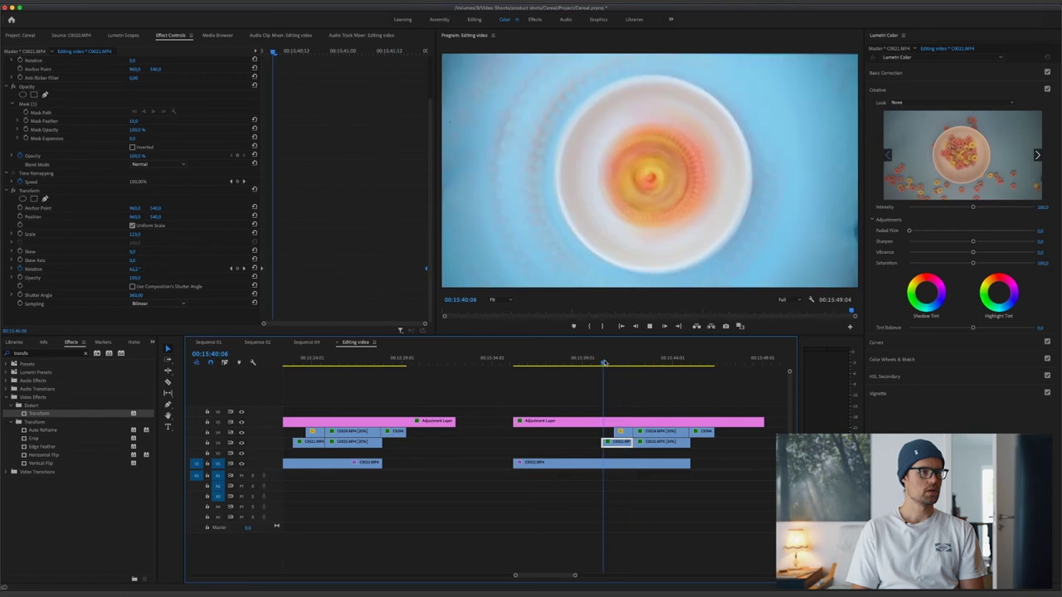
{"action": "left_click", "coordinate": [604, 363]}
{"action": "left_click", "coordinate": [605, 363]}
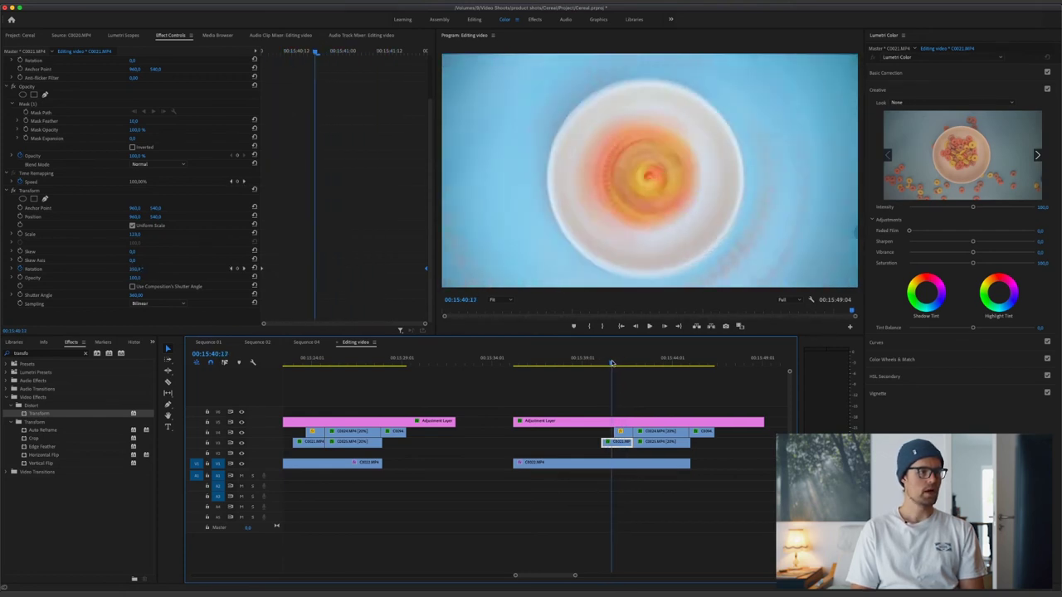
Examine the half-masked bowl transition at 00:15:24:08 and compare it with the unmasked milk shot at 00:15:41:02.
{"action": "left_click", "coordinate": [311, 362]}
{"action": "left_click_drag", "start_coordinate": [311, 362], "coordinate": [315, 362]}
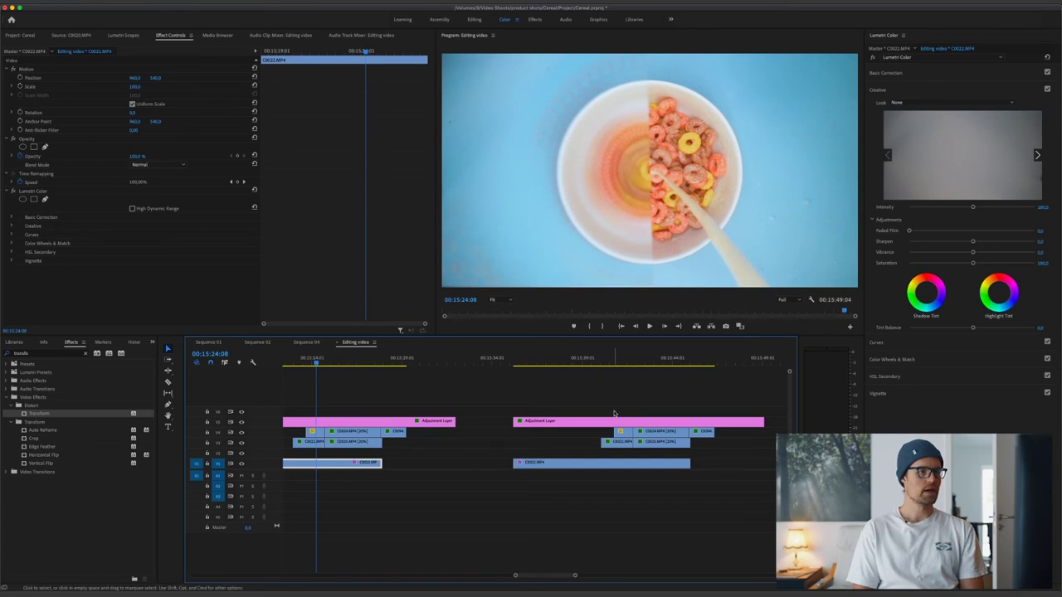
{"action": "left_click", "coordinate": [611, 363]}
{"action": "left_click_drag", "start_coordinate": [612, 363], "coordinate": [618, 363]}
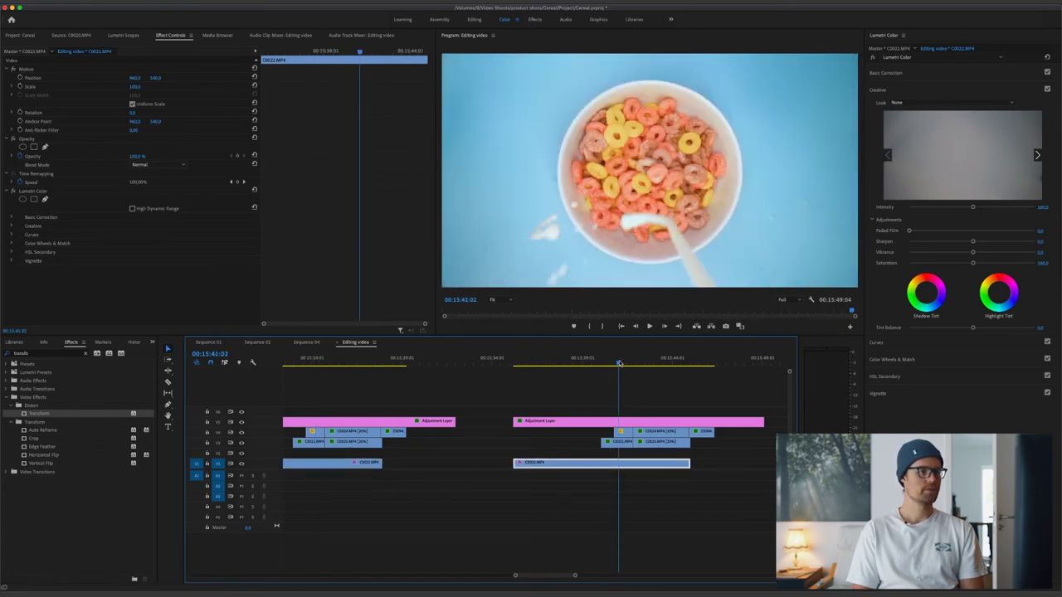
Add a rectangular opacity mask to the short C0024 milk clip at 00:15:41:02 and move it to the frame's upper-right area.
{"action": "left_click", "coordinate": [627, 433]}
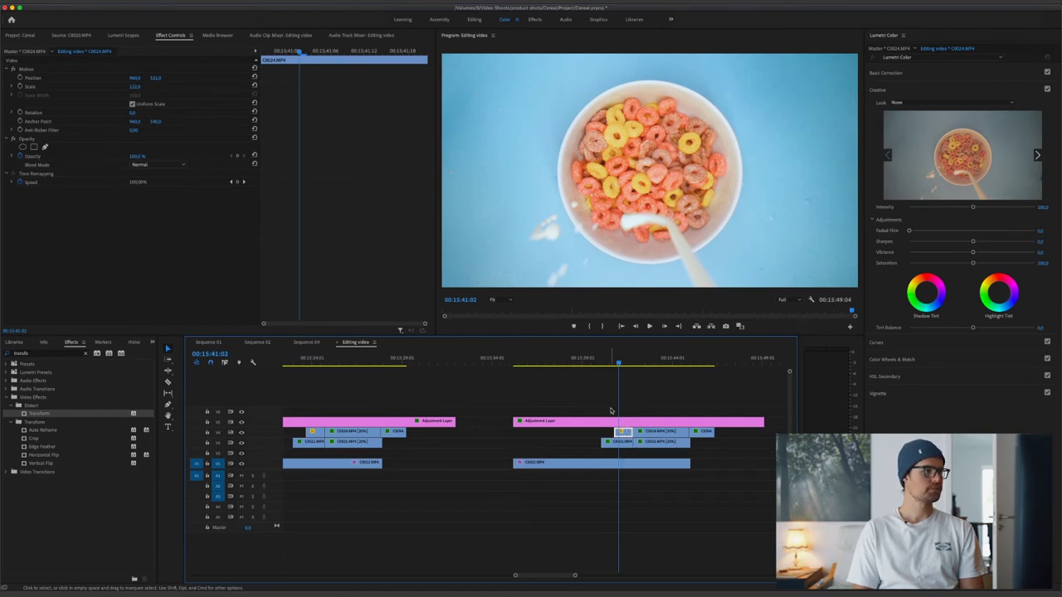
{"action": "left_click", "coordinate": [34, 148]}
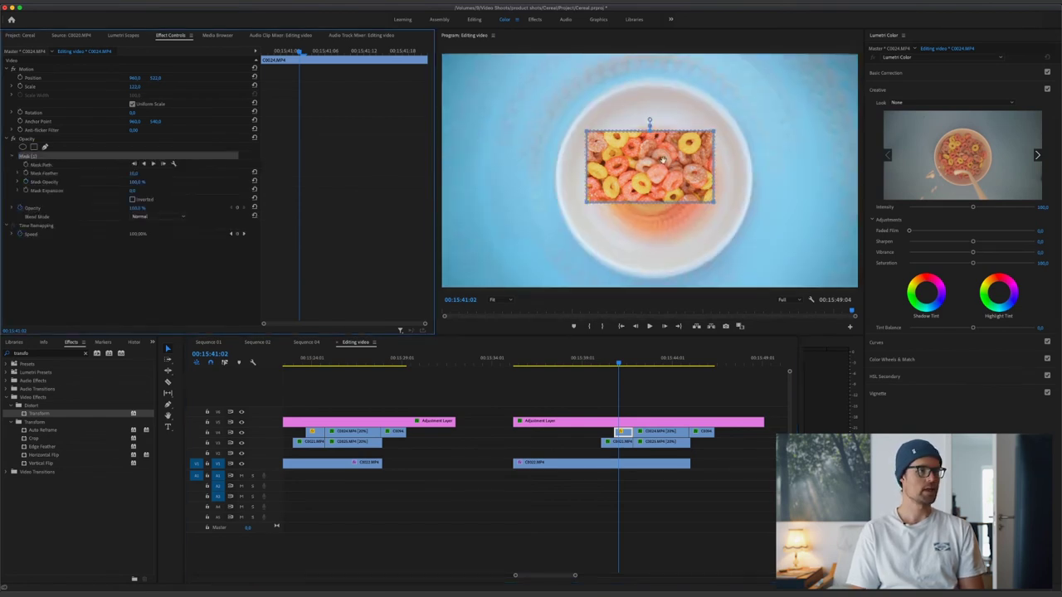
{"action": "left_click_drag", "start_coordinate": [656, 180], "coordinate": [727, 104]}
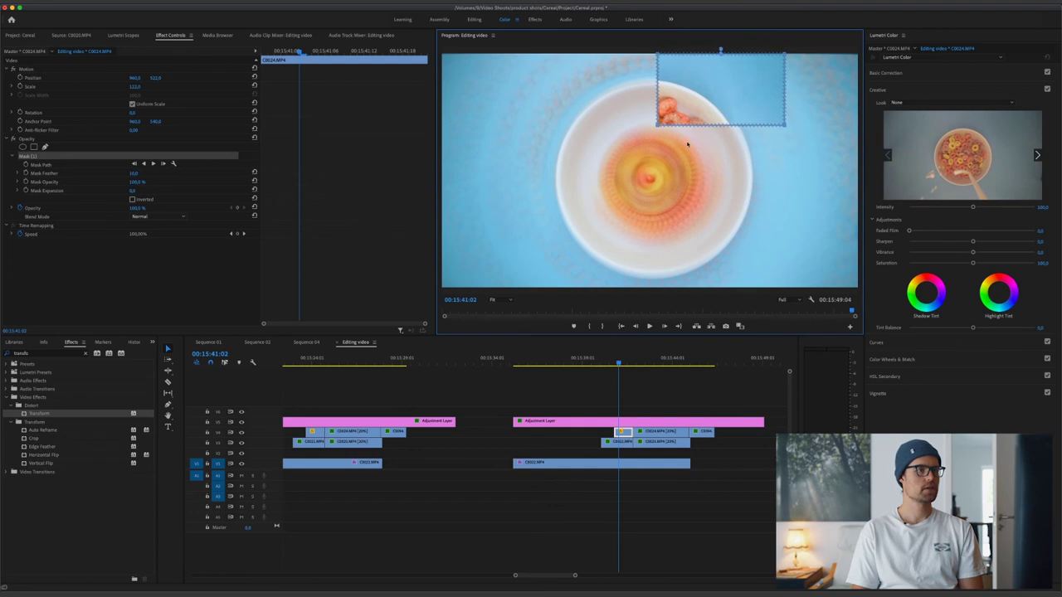
Reshape the mask by its corner points so it covers the frame's right half beyond its edges, and preview the split bowl.
{"action": "left_click", "coordinate": [498, 300]}
{"action": "left_click", "coordinate": [511, 341]}
{"action": "left_click", "coordinate": [497, 300]}
{"action": "left_click", "coordinate": [503, 327]}
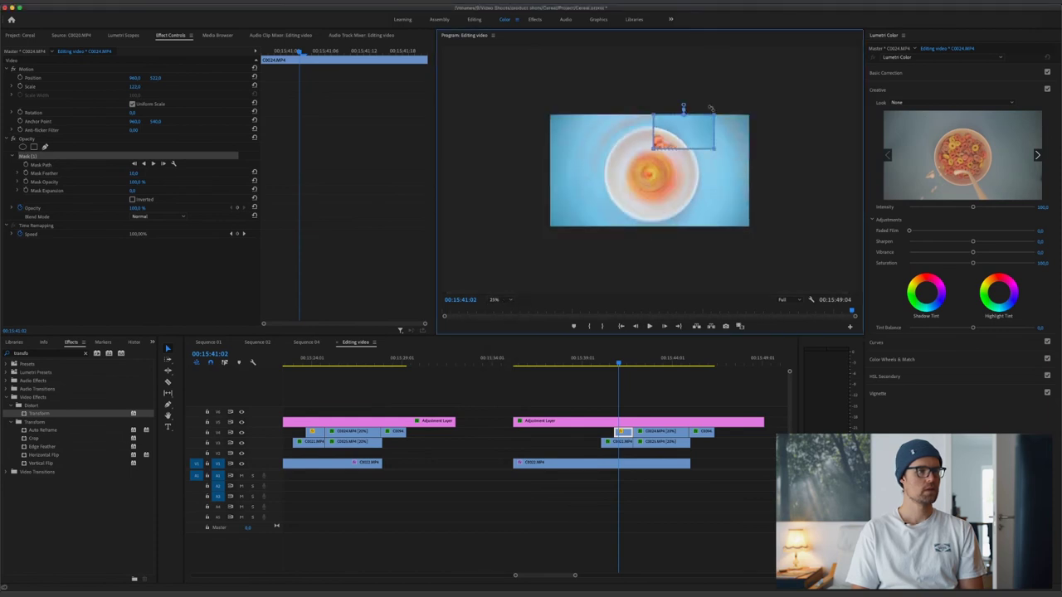
{"action": "left_click_drag", "start_coordinate": [715, 117], "coordinate": [786, 107]}
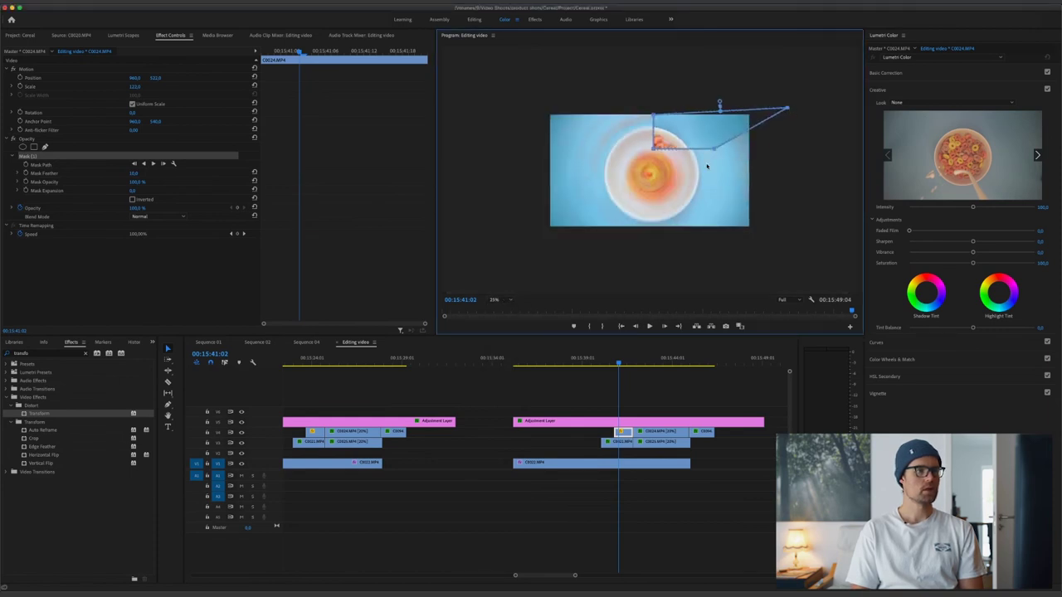
{"action": "left_click_drag", "start_coordinate": [716, 151], "coordinate": [762, 266]}
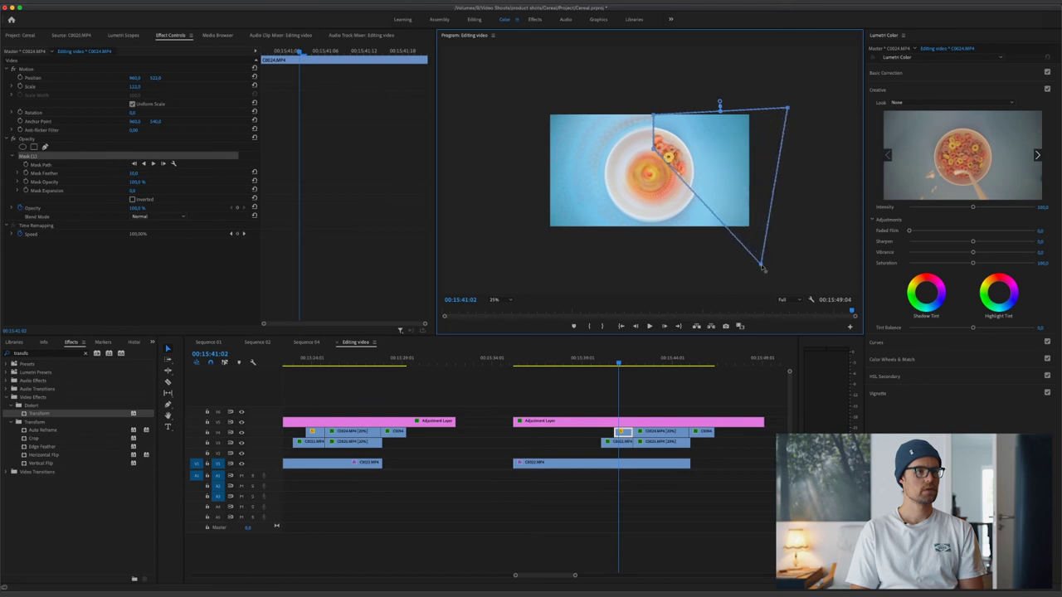
{"action": "left_click_drag", "start_coordinate": [654, 150], "coordinate": [658, 258]}
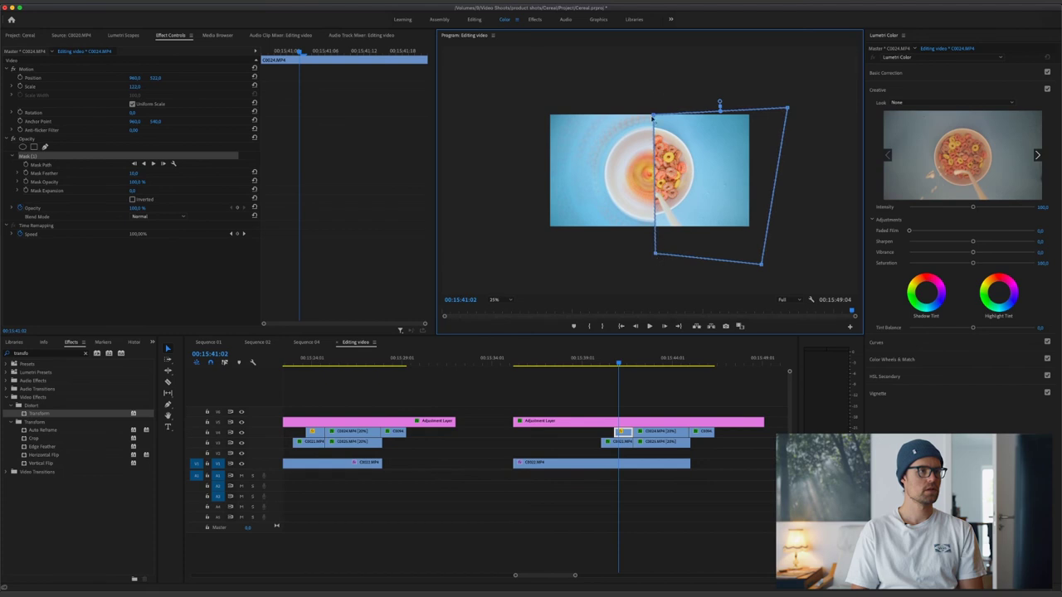
{"action": "left_click_drag", "start_coordinate": [656, 117], "coordinate": [651, 112]}
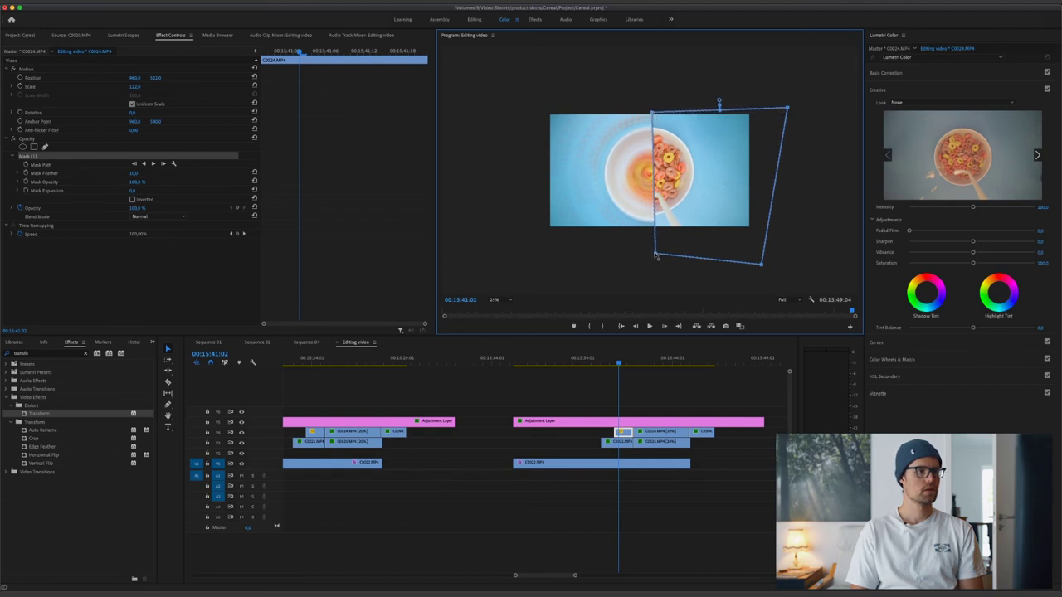
{"action": "left_click_drag", "start_coordinate": [657, 257], "coordinate": [653, 257]}
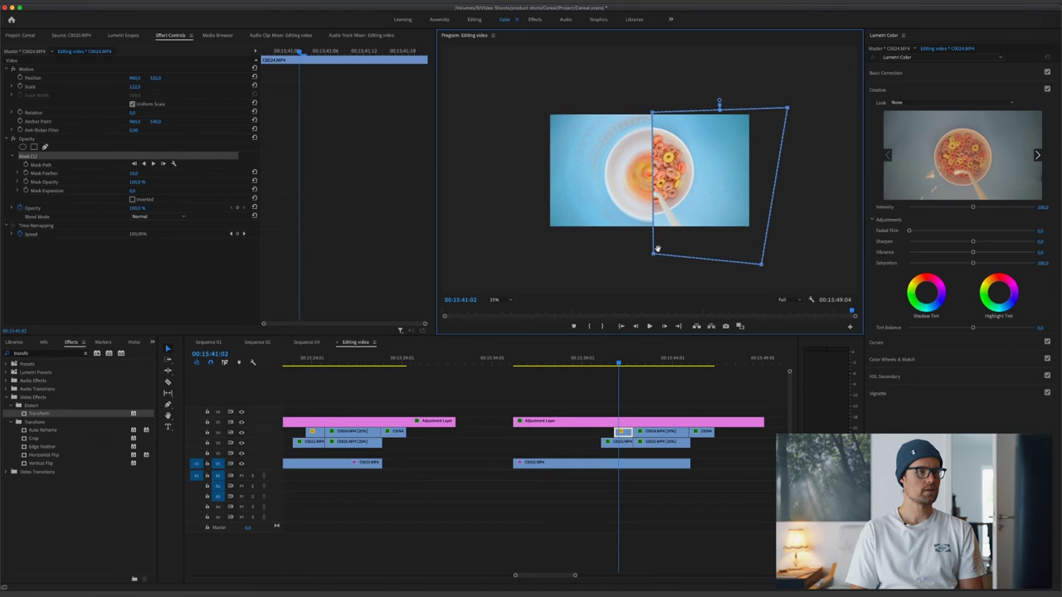
{"action": "left_click", "coordinate": [607, 363]}
{"action": "key", "text": "space"}
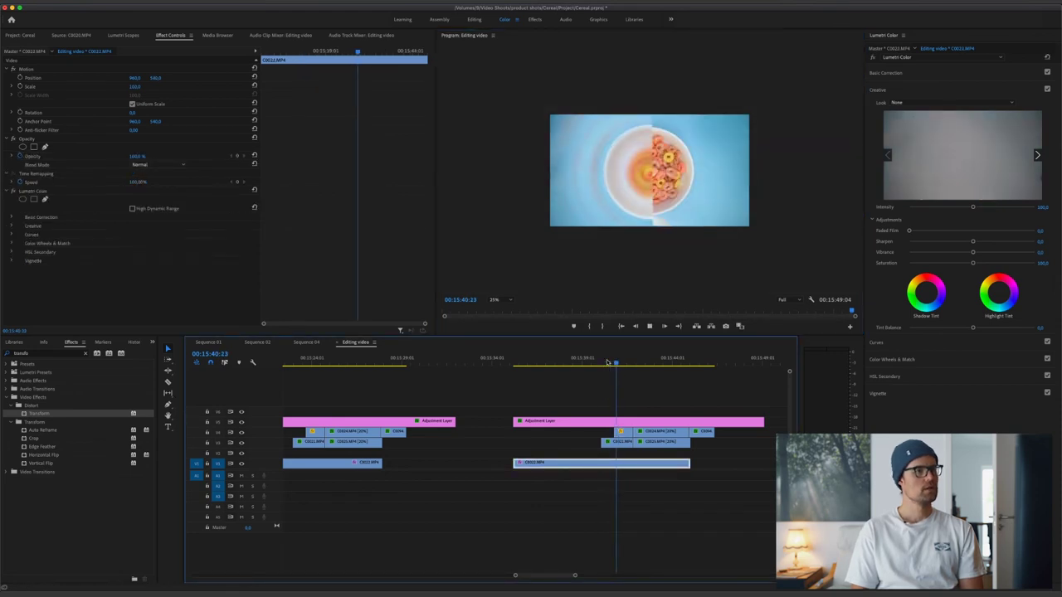
{"action": "key", "text": "space"}
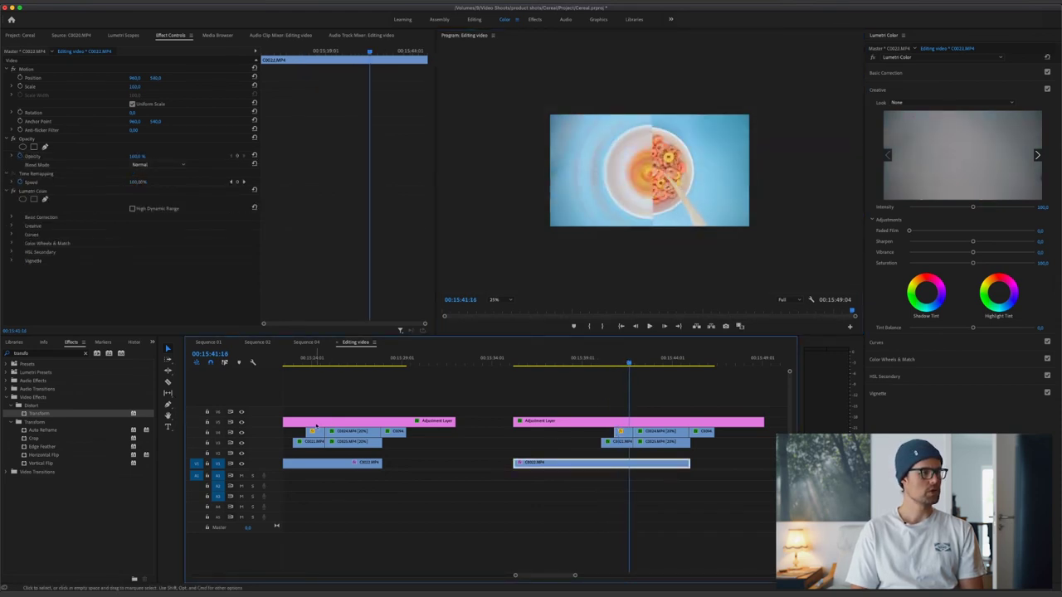
Expand the Video 4 track, keyframe an opacity fade-in at the start of the masked milk clip, and preview it.
{"action": "scroll", "coordinate": [454, 419], "scroll_direction": "up", "scroll_amount": 3, "text": "alt"}
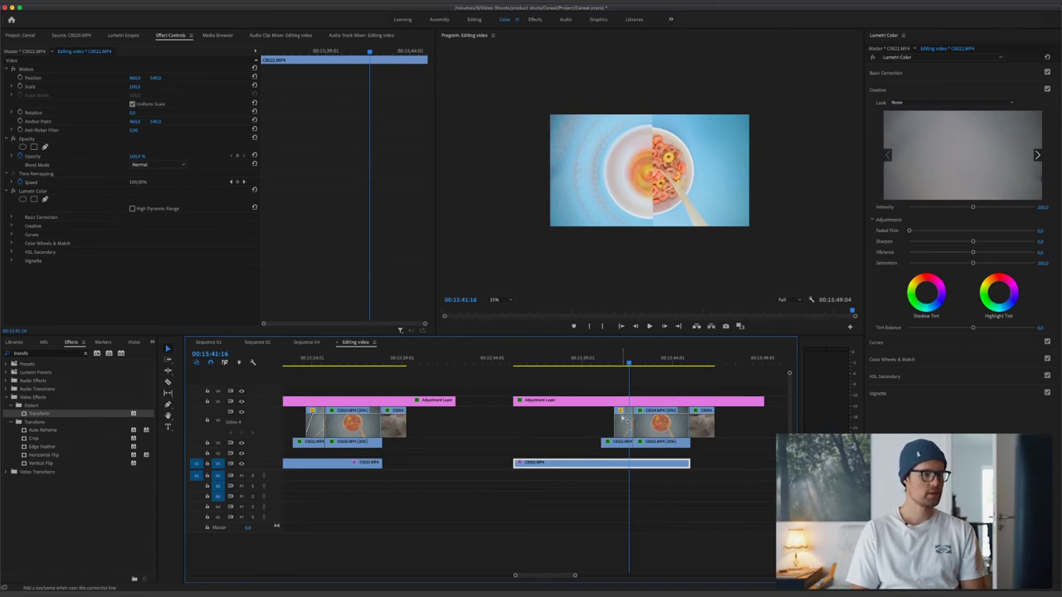
{"action": "left_click", "coordinate": [622, 419]}
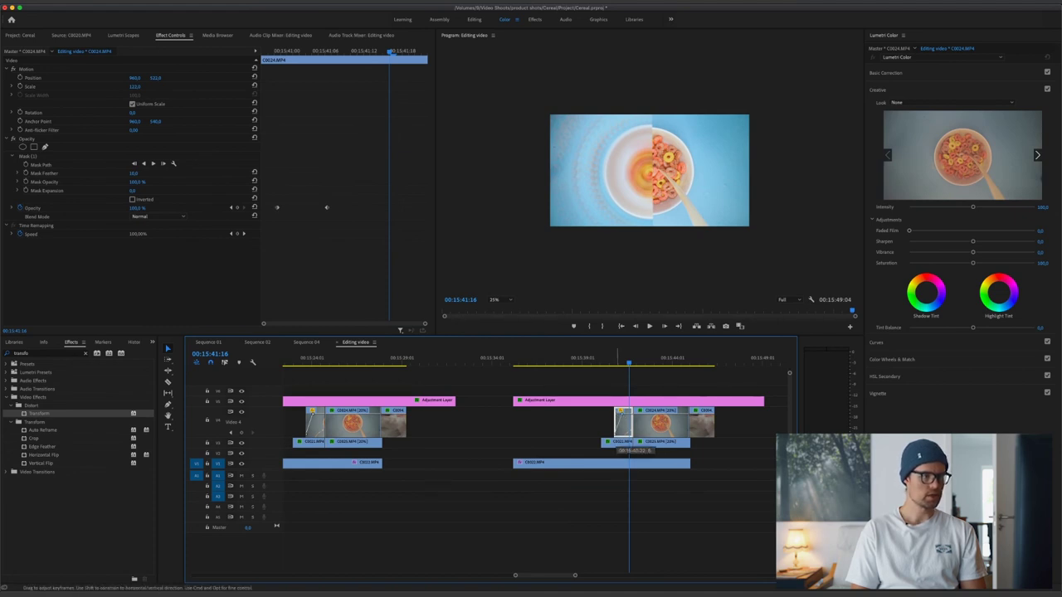
{"action": "left_click", "coordinate": [603, 362]}
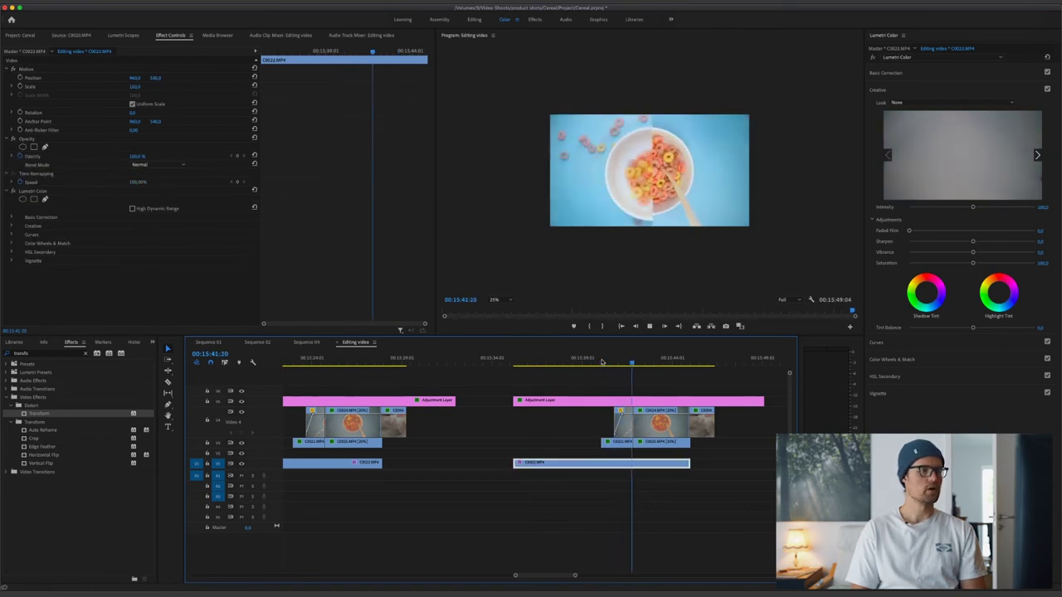
{"action": "left_click_drag", "start_coordinate": [620, 363], "coordinate": [616, 362]}
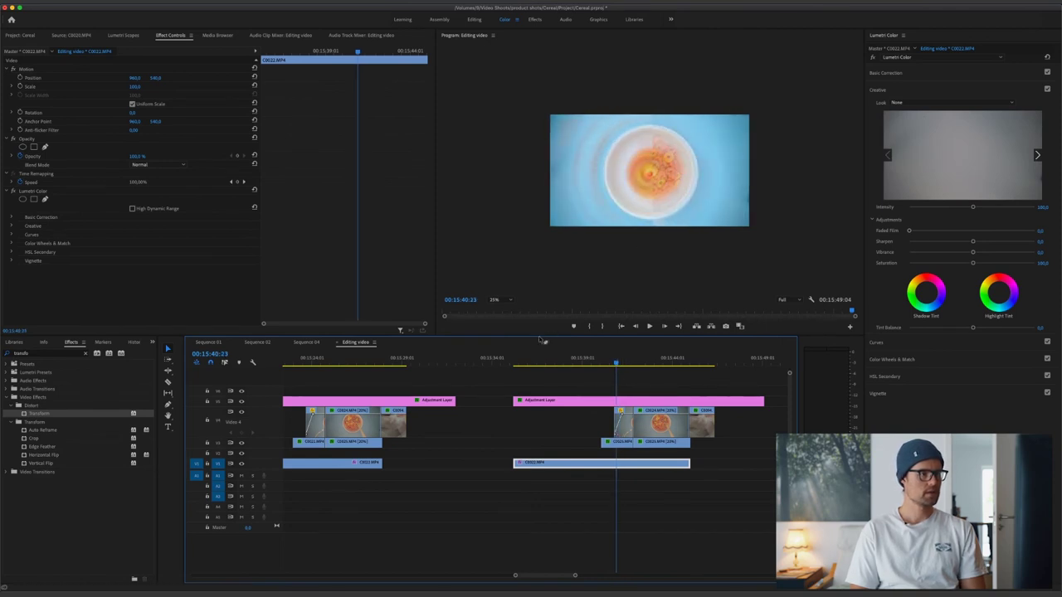
Examine the faded blend of the two bowl halves at 00:15:40:23 at 100% zoom and at full frame.
{"action": "left_click", "coordinate": [509, 301]}
{"action": "left_click", "coordinate": [506, 355]}
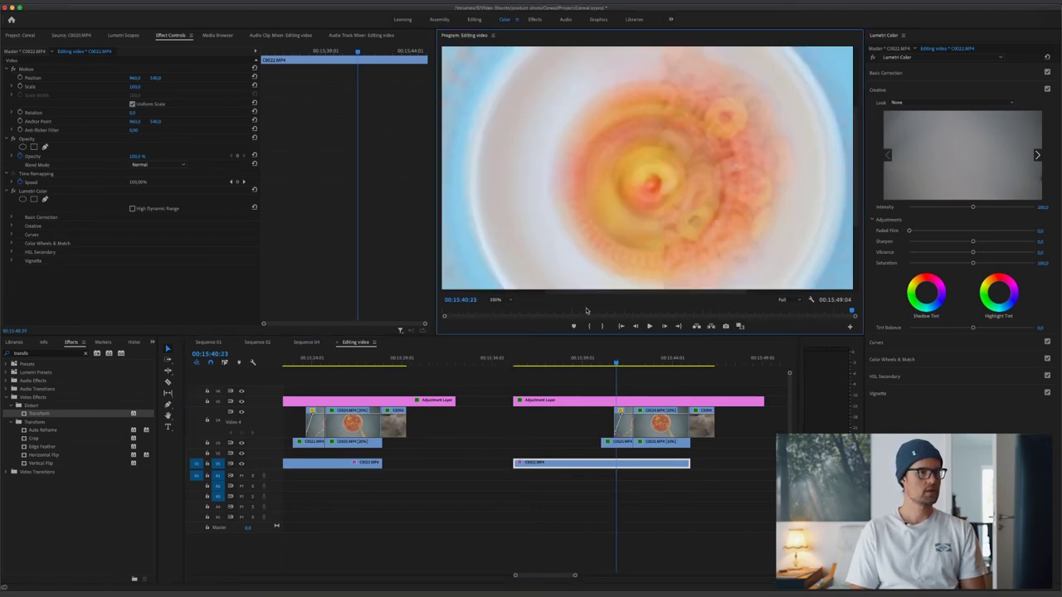
{"action": "left_click", "coordinate": [508, 300]}
{"action": "left_click", "coordinate": [500, 308]}
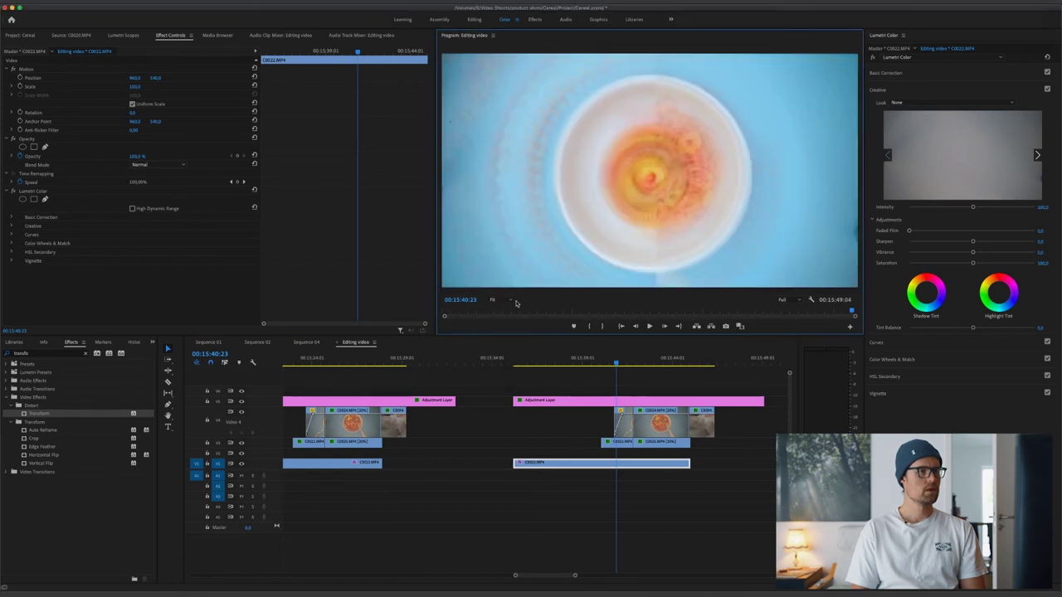
Reduce the Transform Scale of the spinning bowl clip C0021 at 00:15:41:07 so its bowl matches the milk shot's bowl size.
{"action": "left_click_drag", "start_coordinate": [616, 363], "coordinate": [623, 364]}
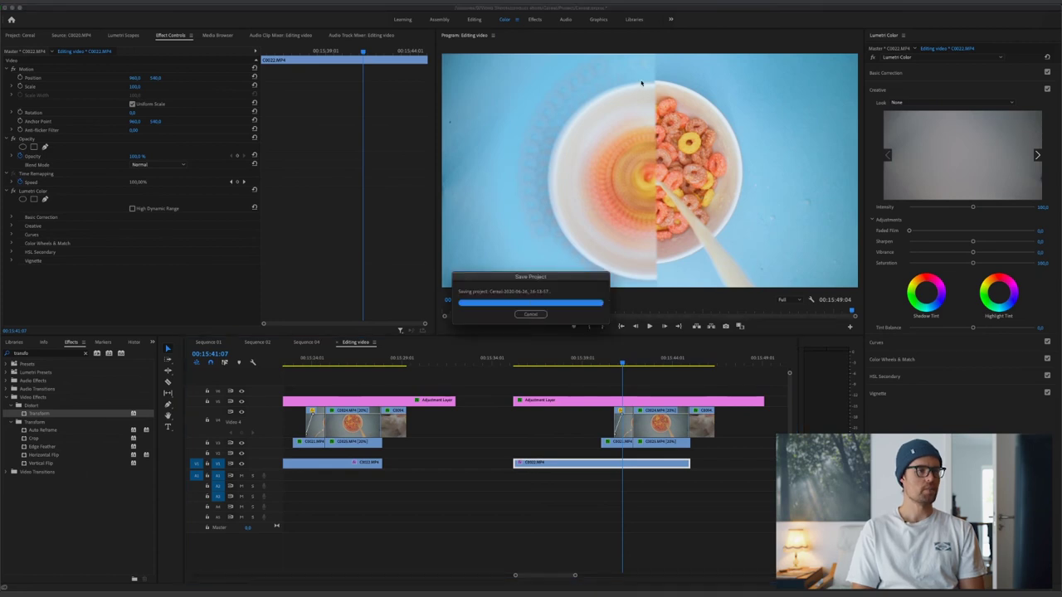
{"action": "left_click", "coordinate": [617, 443]}
{"action": "left_click", "coordinate": [431, 117]}
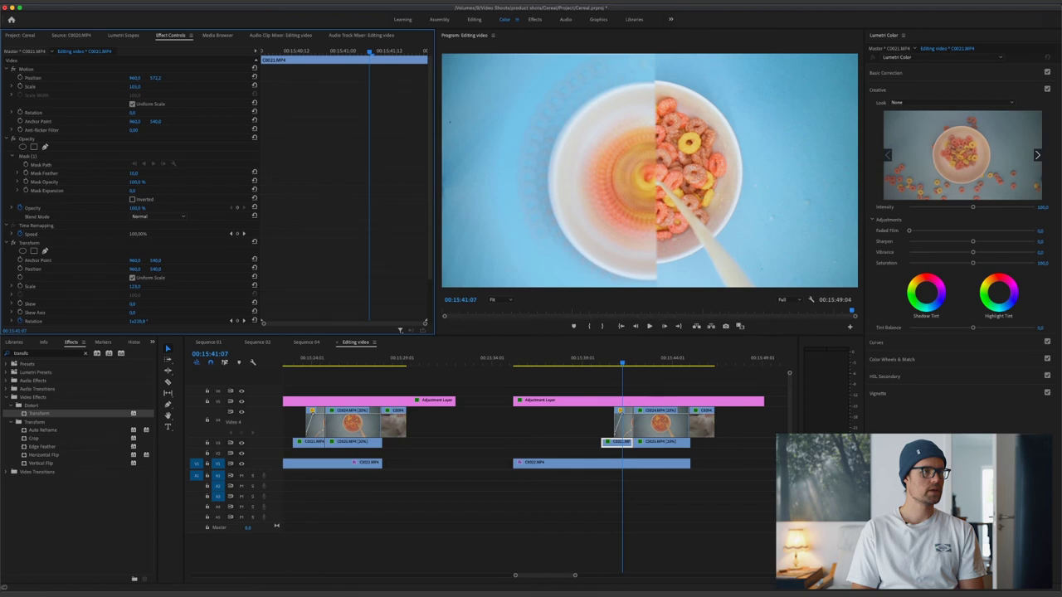
{"action": "left_click_drag", "start_coordinate": [134, 286], "coordinate": [156, 286]}
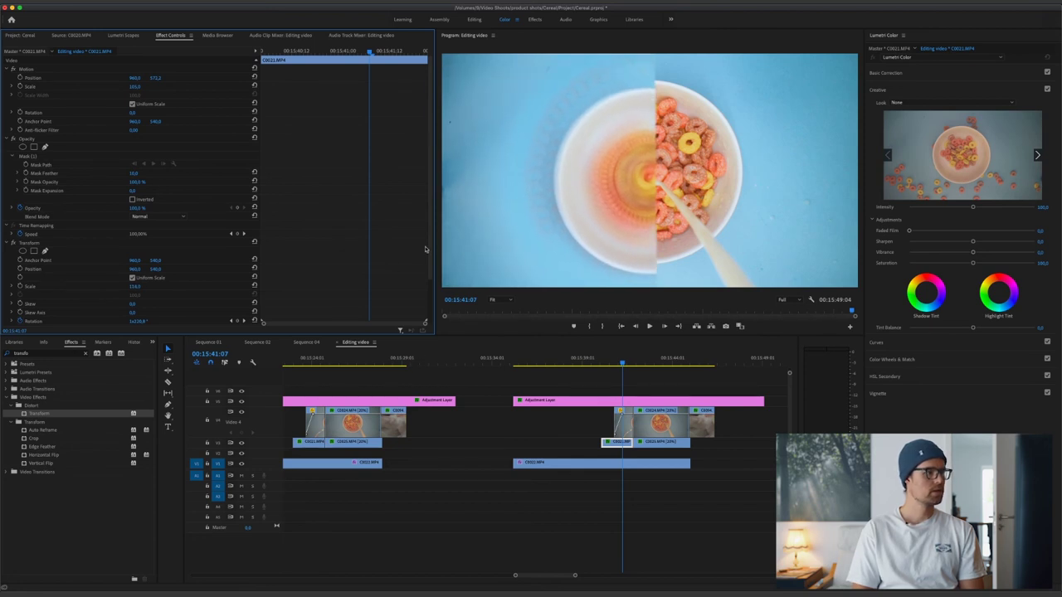
{"action": "scroll", "coordinate": [430, 244], "scroll_direction": "down", "scroll_amount": 3}
{"action": "scroll", "coordinate": [431, 216], "scroll_direction": "up", "scroll_amount": 3}
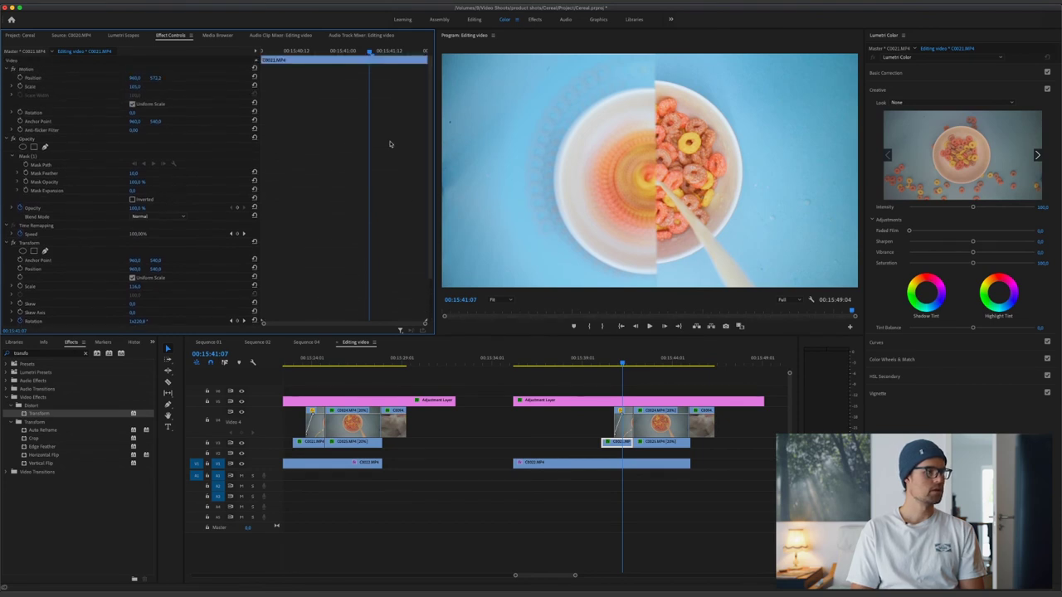
Start Position keyframing in the spinning bowl clip's Transform effect at 00:15:41:05.
{"action": "left_click_drag", "start_coordinate": [369, 53], "coordinate": [341, 54]}
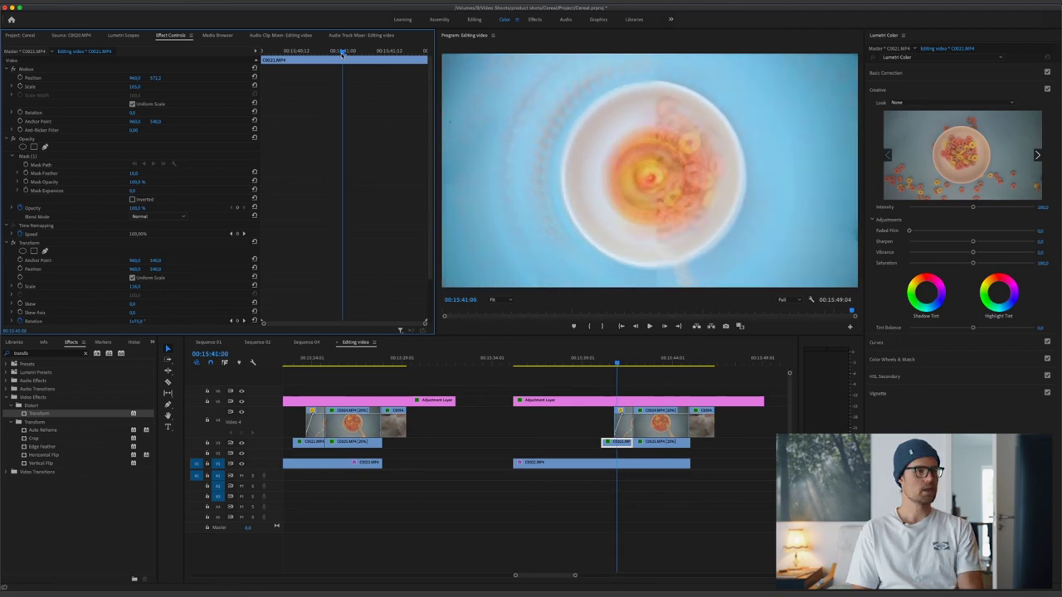
{"action": "key", "text": "Right"}
{"action": "key", "text": "Right"}
{"action": "key", "text": "Right"}
{"action": "key", "text": "Right"}
{"action": "key", "text": "Right"}
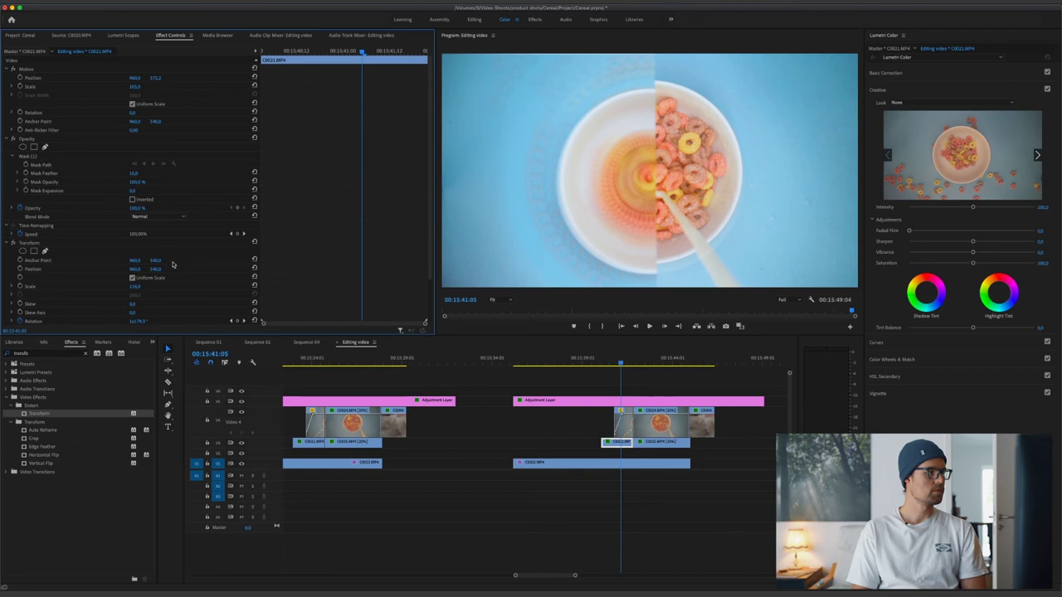
{"action": "left_click", "coordinate": [20, 269]}
{"action": "left_click_drag", "start_coordinate": [156, 271], "coordinate": [139, 271]}
Add a second Transform Position keyframe at 00:15:41:11, shifting the spinning bowl vertically to align with the milk shot's bowl.
{"action": "key", "text": "Right"}
{"action": "key", "text": "Right"}
{"action": "key", "text": "Right"}
{"action": "key", "text": "Right"}
{"action": "key", "text": "Right"}
{"action": "key", "text": "Right"}
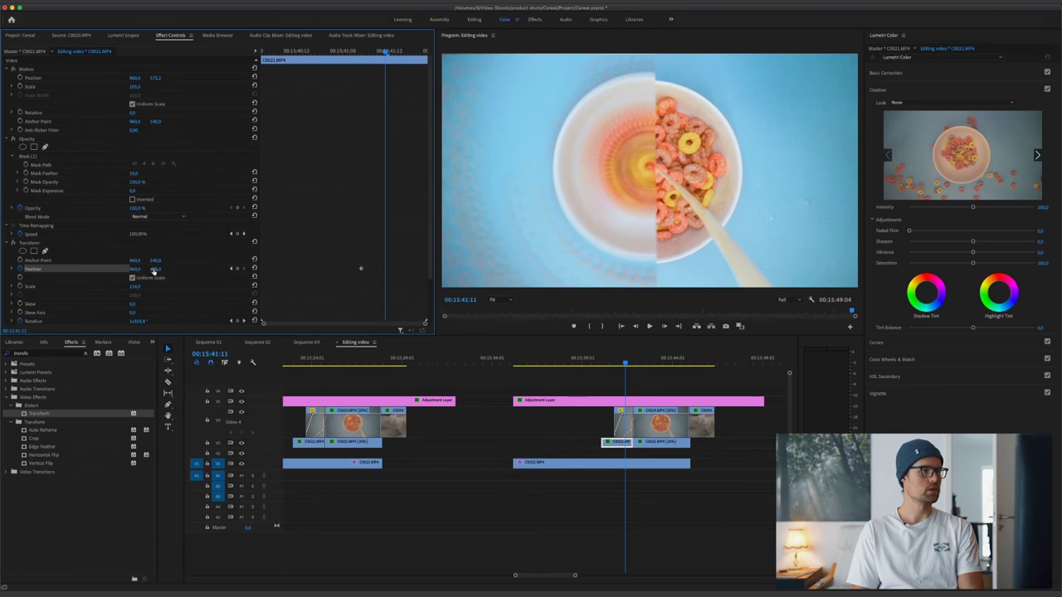
{"action": "key", "text": "Up"}
{"action": "key", "text": "Up"}
{"action": "key", "text": "Up"}
{"action": "key", "text": "Up"}
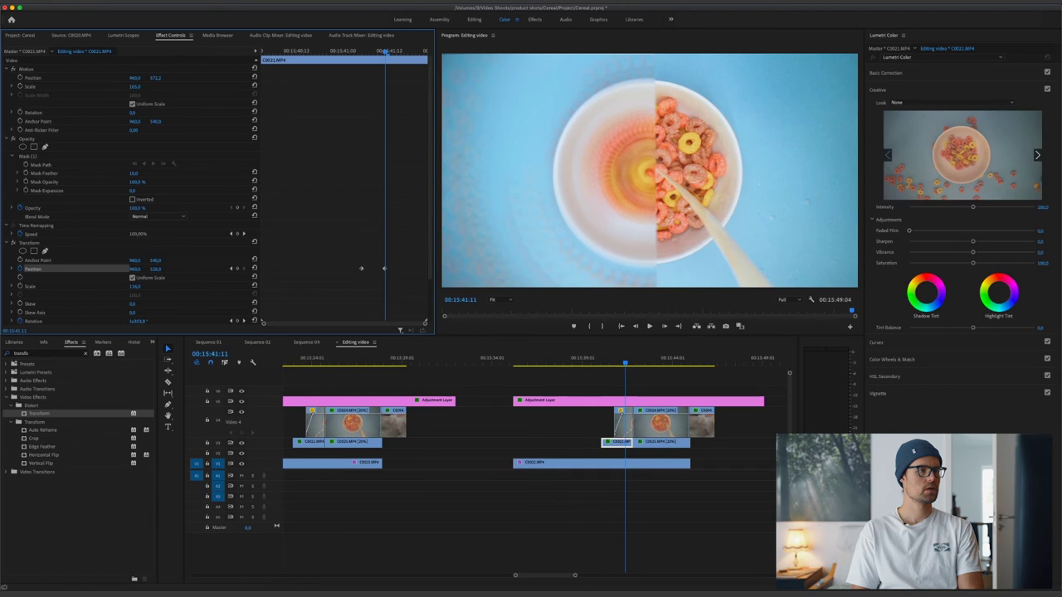
Step and scrub through the split bowl transition up to 00:15:41:23 to check the alignment of both halves.
{"action": "key", "text": "Right"}
{"action": "key", "text": "Right"}
{"action": "key", "text": "Right"}
{"action": "key", "text": "Right"}
{"action": "key", "text": "Right"}
{"action": "key", "text": "Right"}
{"action": "key", "text": "Right"}
{"action": "key", "text": "Right"}
{"action": "key", "text": "Right"}
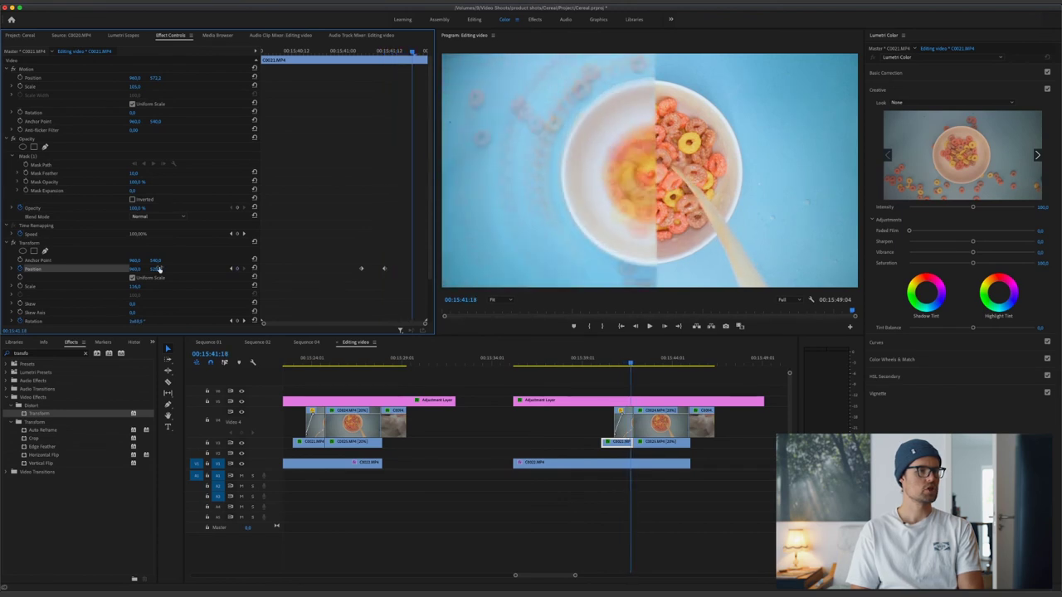
{"action": "key", "text": "Right"}
{"action": "key", "text": "Right"}
{"action": "key", "text": "Right"}
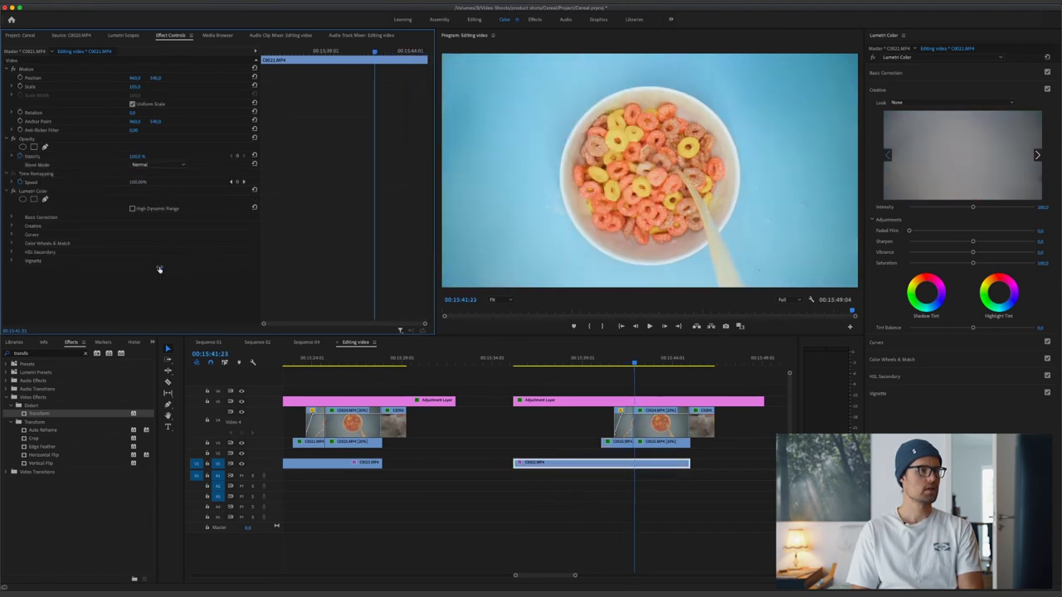
{"action": "key", "text": "Left"}
{"action": "key", "text": "Left"}
{"action": "key", "text": "Left"}
{"action": "key", "text": "Left"}
{"action": "key", "text": "Left"}
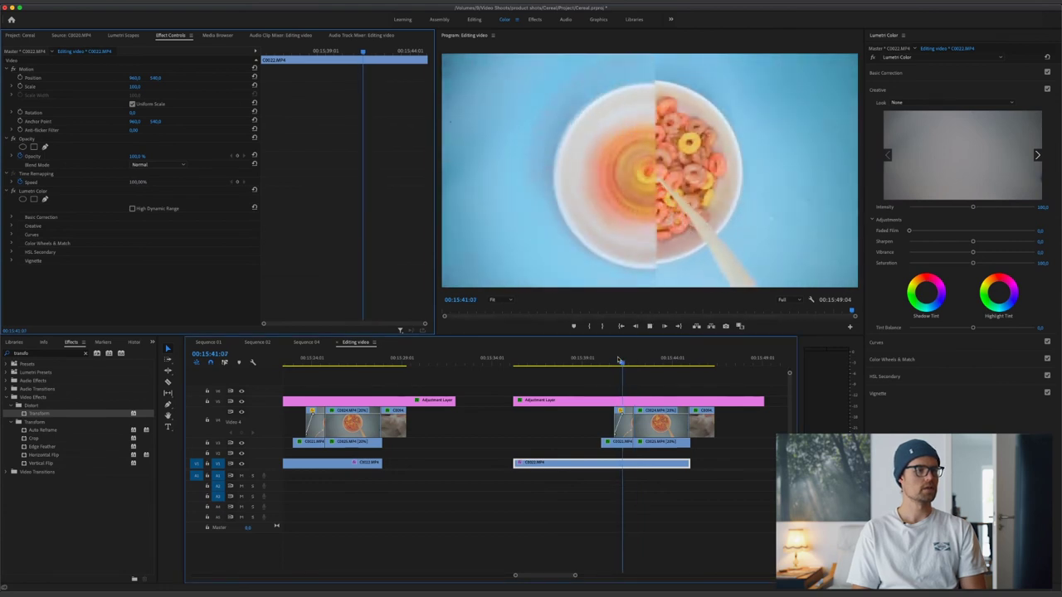
{"action": "mouse_move", "coordinate": [618, 359]}
{"action": "left_mouse_down"}
{"action": "mouse_move", "coordinate": [609, 361]}
{"action": "mouse_move", "coordinate": [638, 361]}
{"action": "mouse_move", "coordinate": [608, 361]}
{"action": "mouse_move", "coordinate": [629, 363]}
{"action": "left_mouse_up"}
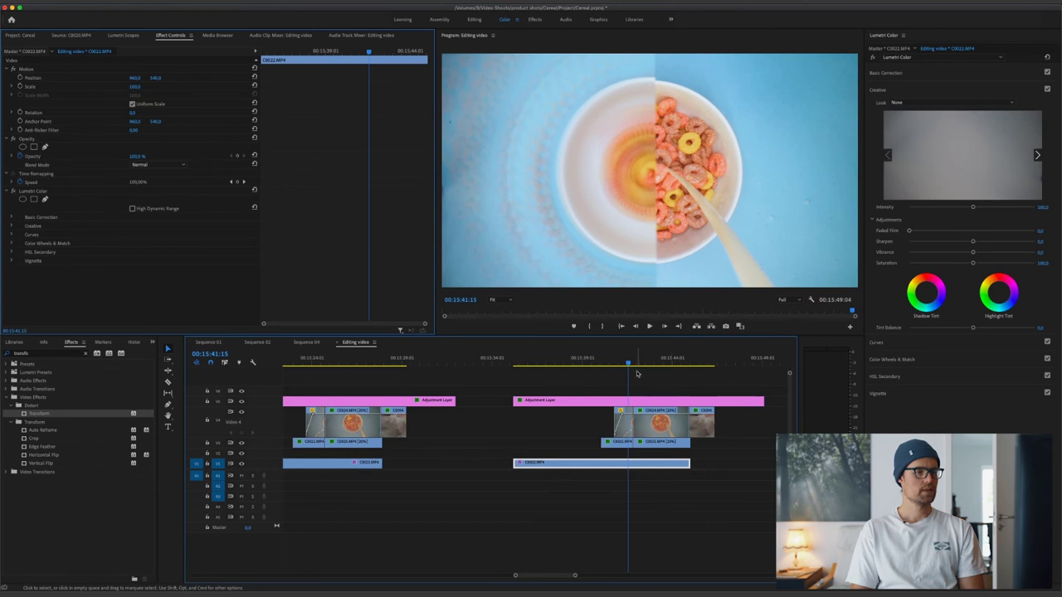
Play the split bowl transition and compare it with the finished version earlier in the sequence.
{"action": "key", "text": "space"}
{"action": "key", "text": "space"}
{"action": "left_click", "coordinate": [346, 362]}
{"action": "mouse_move", "coordinate": [346, 362]}
{"action": "left_mouse_down"}
{"action": "mouse_move", "coordinate": [334, 362]}
{"action": "mouse_move", "coordinate": [356, 362]}
{"action": "mouse_move", "coordinate": [310, 369]}
{"action": "mouse_move", "coordinate": [333, 373]}
{"action": "left_mouse_up"}
Delete the unmasked C0024 clip on Video 4 and extend the masked milk clip to fill its gap.
{"action": "left_click_drag", "start_coordinate": [623, 366], "coordinate": [639, 366]}
{"action": "left_click", "coordinate": [661, 425]}
{"action": "key", "text": "Delete"}
{"action": "left_click", "coordinate": [625, 427]}
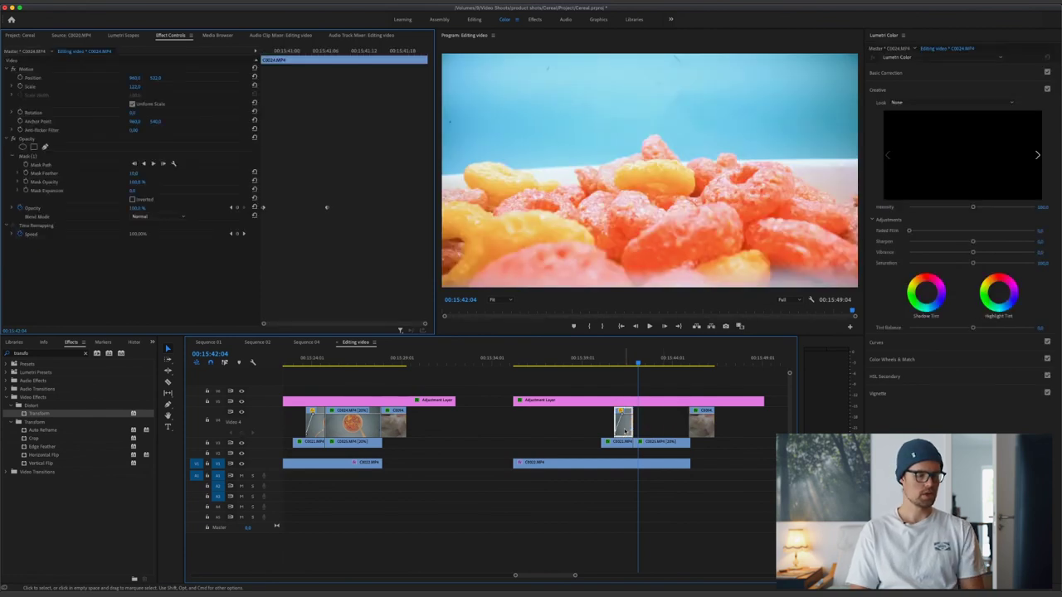
{"action": "left_click_drag", "start_coordinate": [632, 428], "coordinate": [687, 430]}
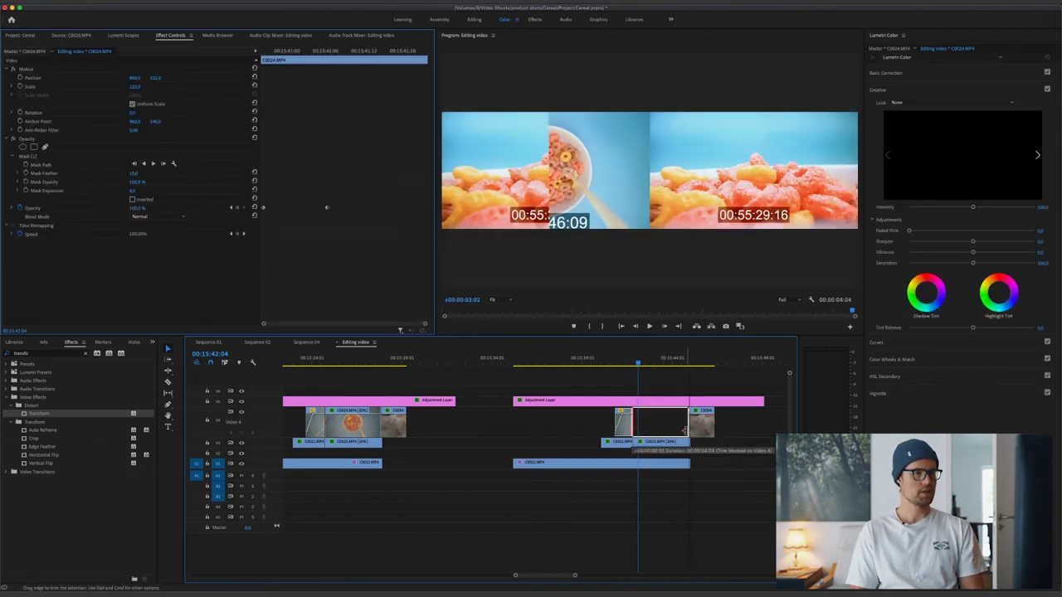
Split the extended masked milk clip on Video 4 at 00:15:41:23.
{"action": "left_click", "coordinate": [634, 365]}
{"action": "key", "text": "c"}
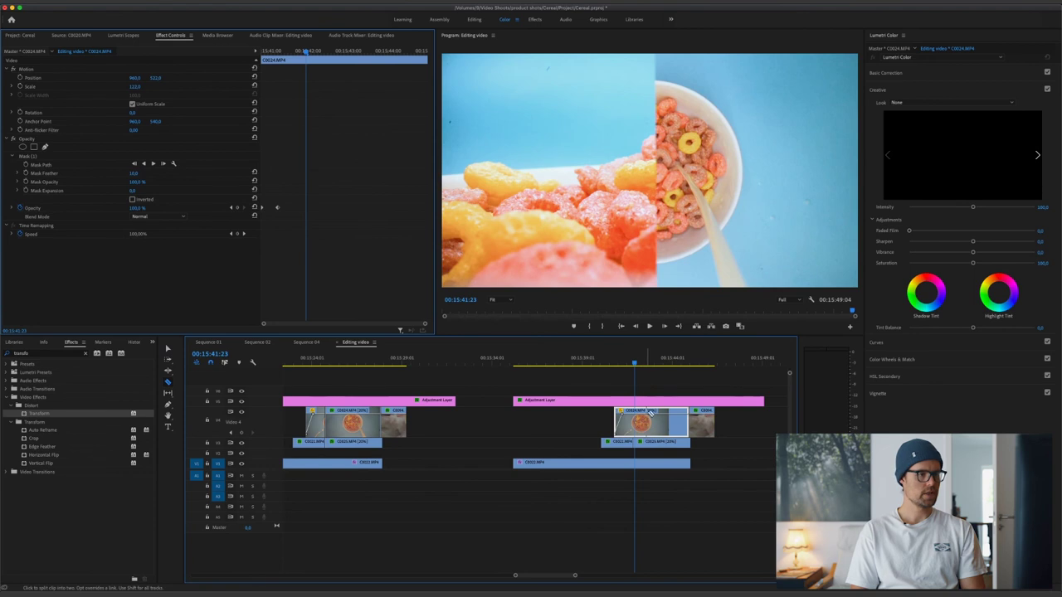
{"action": "left_click", "coordinate": [637, 426]}
{"action": "key", "text": "v"}
Keyframe the second masked milk piece's Motion Position at 00:15:41:23 and set its horizontal value to 1405 at 00:15:42:11.
{"action": "left_click", "coordinate": [663, 428]}
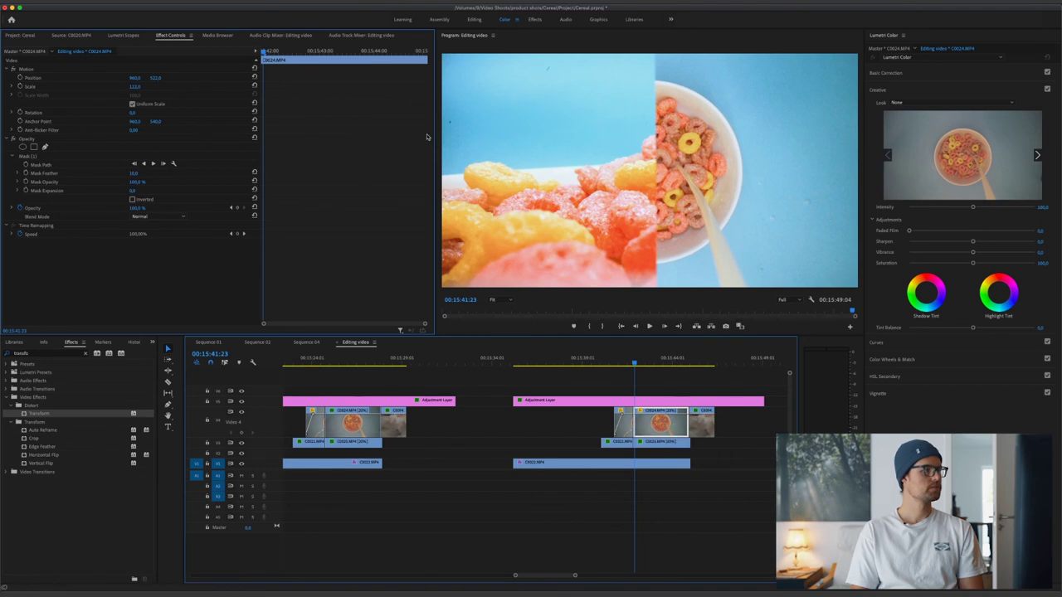
{"action": "left_click", "coordinate": [20, 78]}
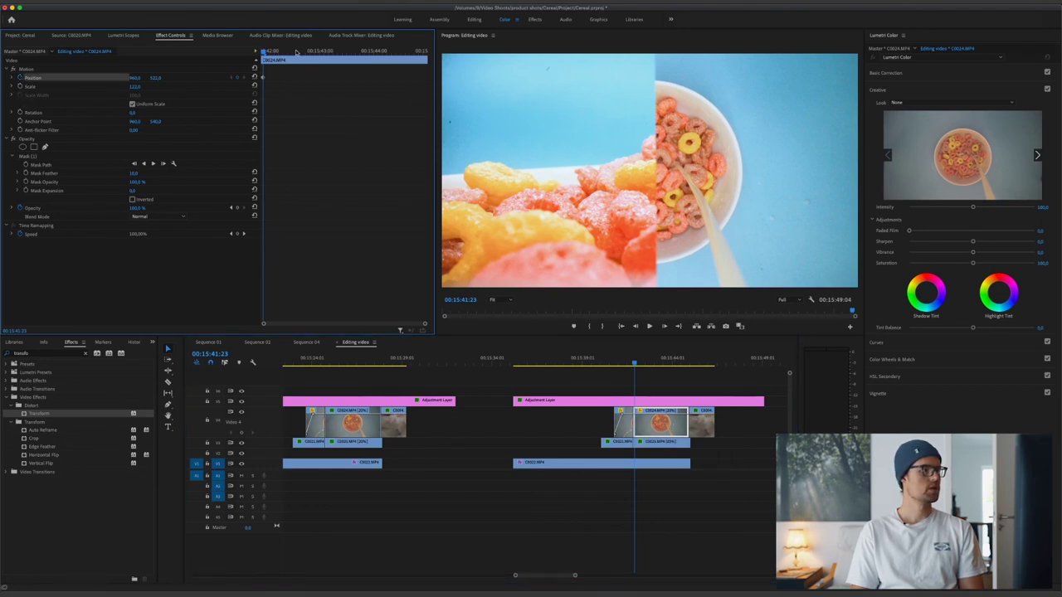
{"action": "left_click_drag", "start_coordinate": [297, 53], "coordinate": [290, 52]}
{"action": "left_click_drag", "start_coordinate": [135, 77], "coordinate": [198, 77]}
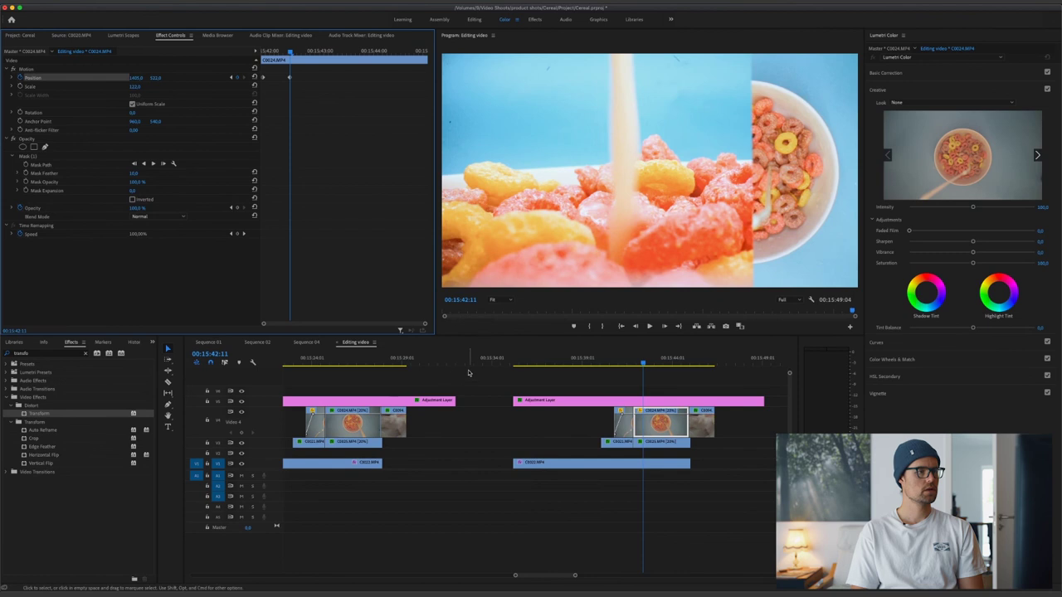
Keyframe the masked milk clip's Mask Path at 00:15:41:22 and widen the mask at 00:15:42:13 to reveal the whole bowl, checking the playback.
{"action": "left_click", "coordinate": [614, 462]}
{"action": "left_click", "coordinate": [646, 363]}
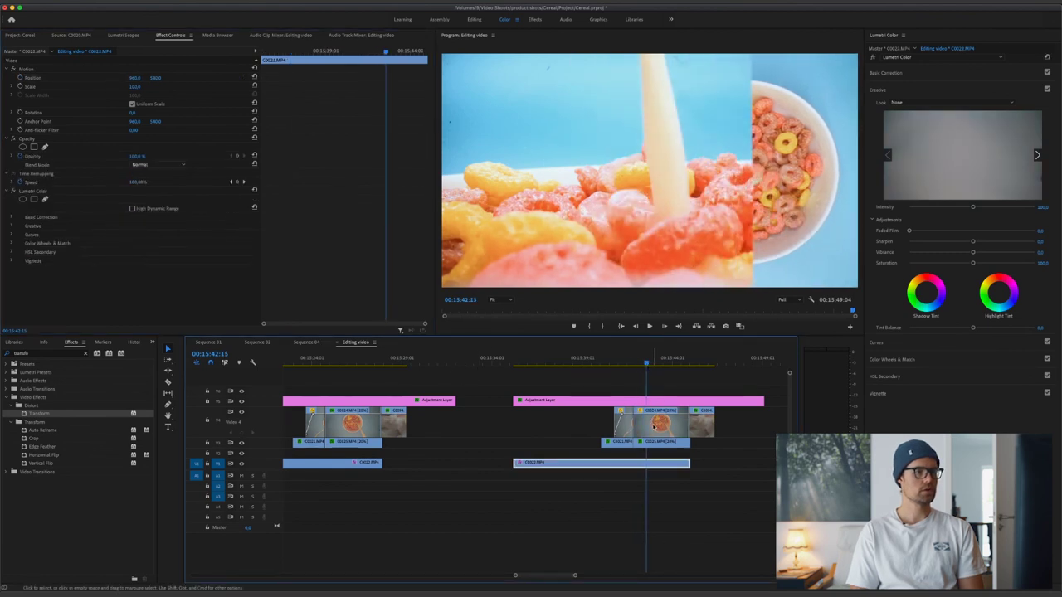
{"action": "left_click", "coordinate": [657, 423]}
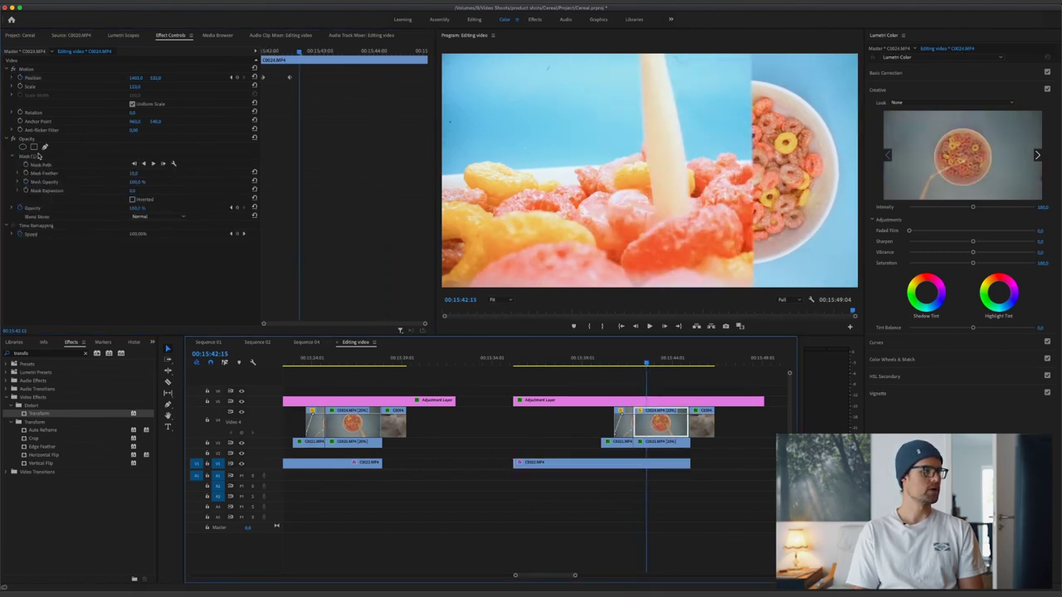
{"action": "left_click_drag", "start_coordinate": [299, 51], "coordinate": [259, 52]}
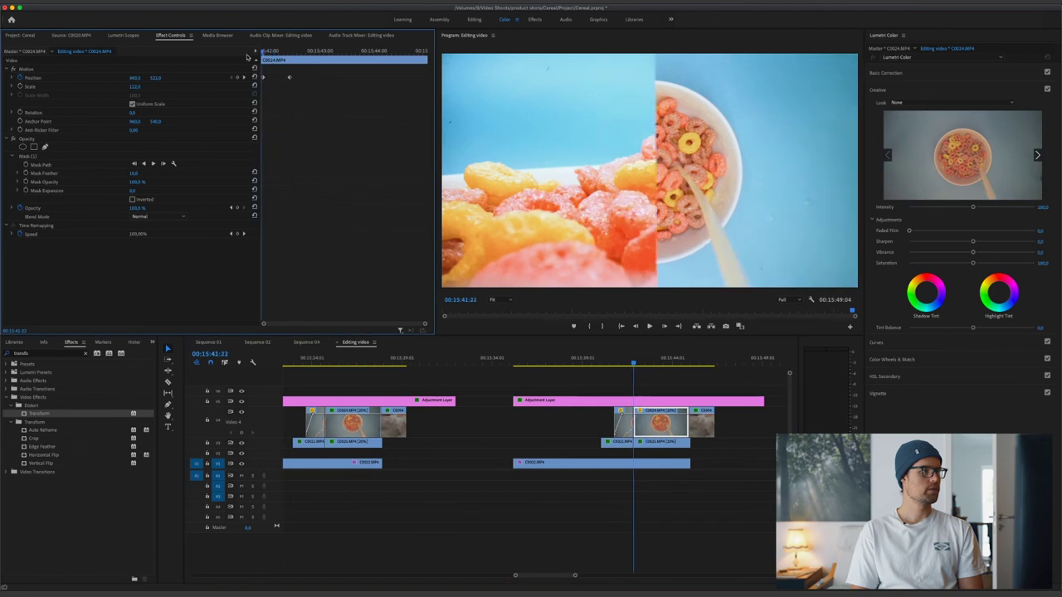
{"action": "left_click", "coordinate": [27, 165]}
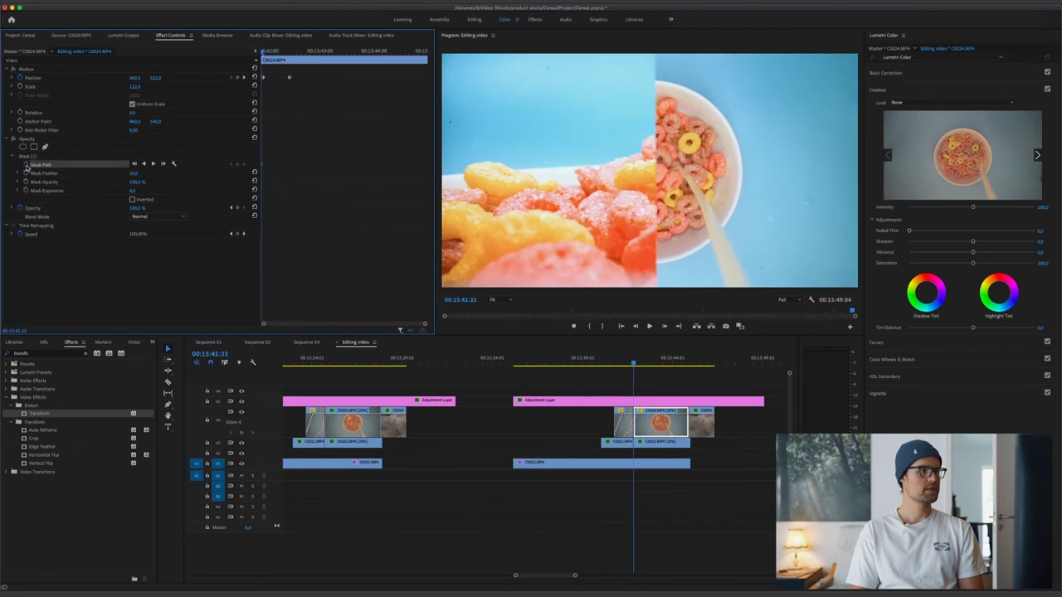
{"action": "left_click_drag", "start_coordinate": [263, 60], "coordinate": [295, 55]}
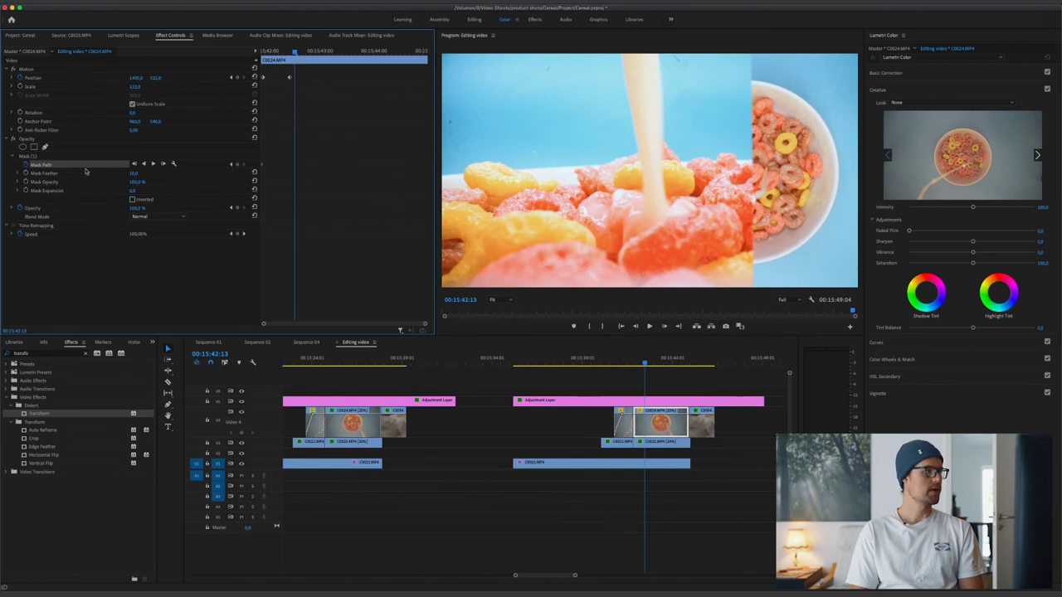
{"action": "left_click", "coordinate": [29, 157]}
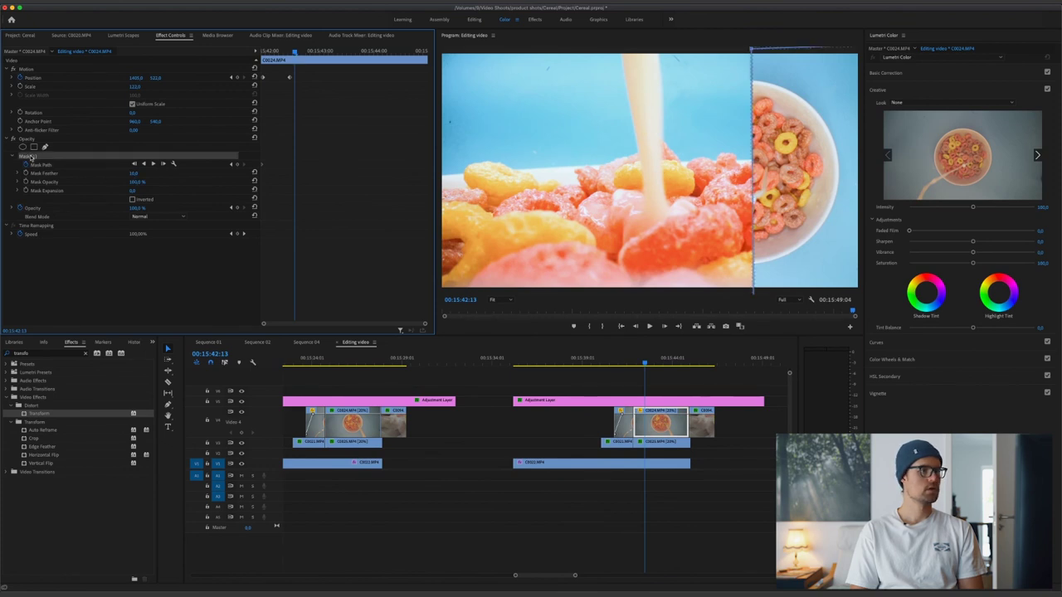
{"action": "left_click_drag", "start_coordinate": [768, 179], "coordinate": [652, 172]}
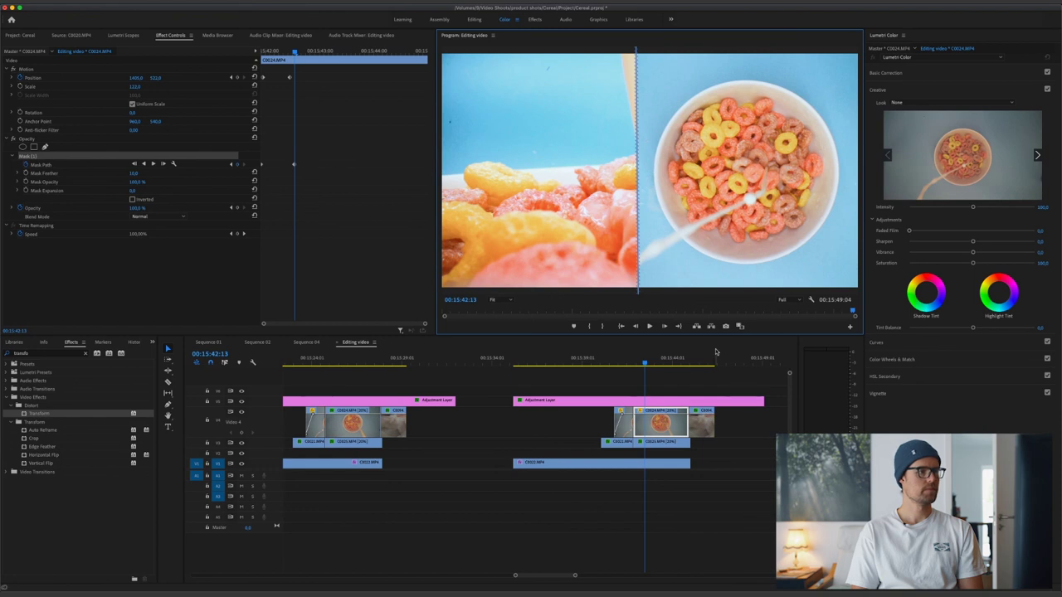
{"action": "left_click", "coordinate": [616, 362]}
{"action": "key", "text": "space"}
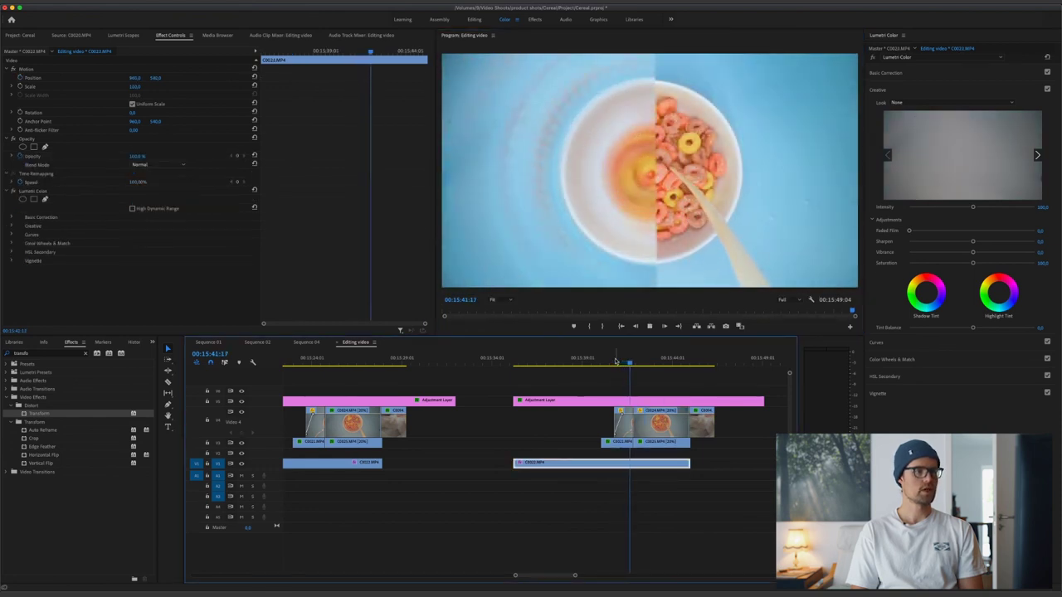
Set the horizontal Position of the second close-up clip on Video 3 to 172 so the milk stream shows beside the bowl.
{"action": "left_click", "coordinate": [653, 361]}
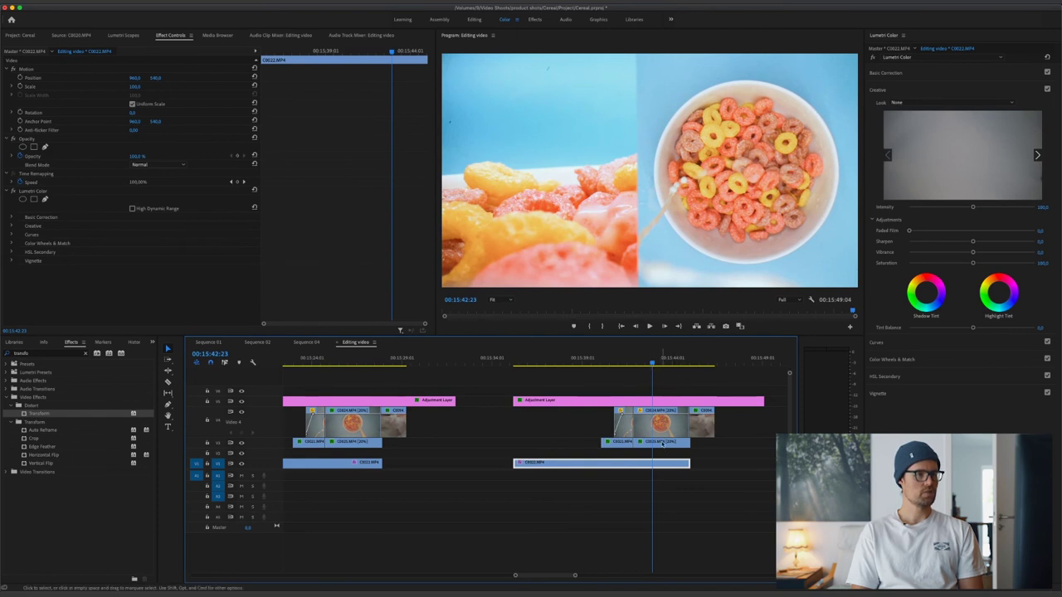
{"action": "left_click", "coordinate": [661, 443]}
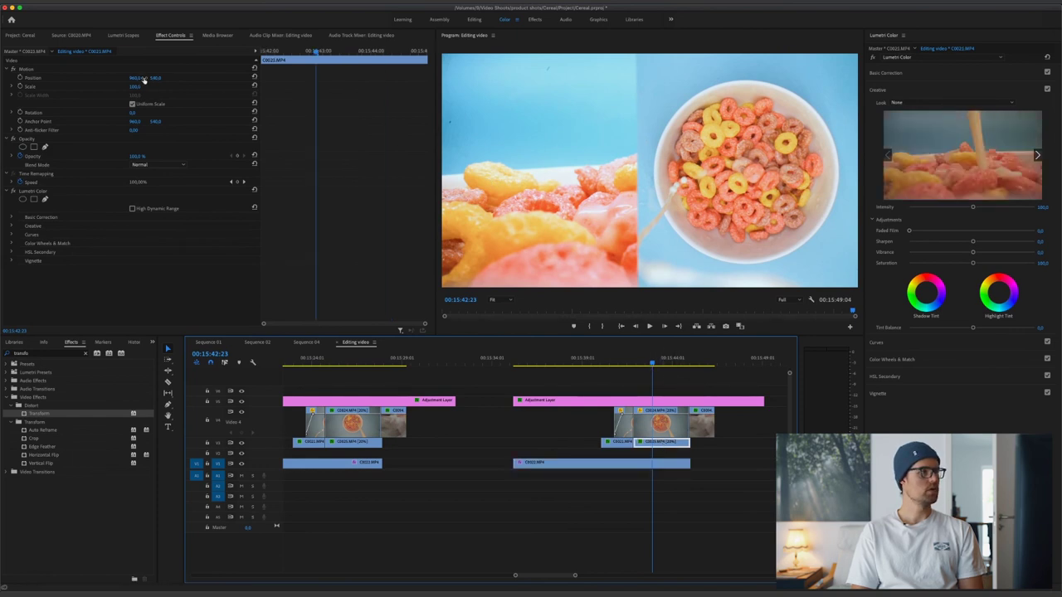
{"action": "left_click_drag", "start_coordinate": [135, 77], "coordinate": [125, 77]}
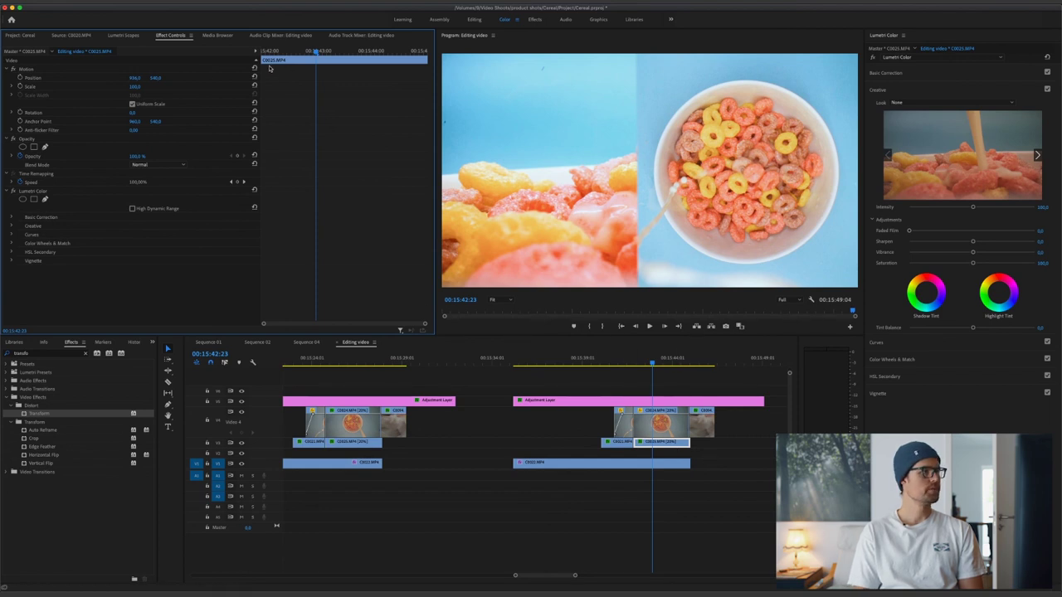
{"action": "left_click_drag", "start_coordinate": [137, 78], "coordinate": [41, 78]}
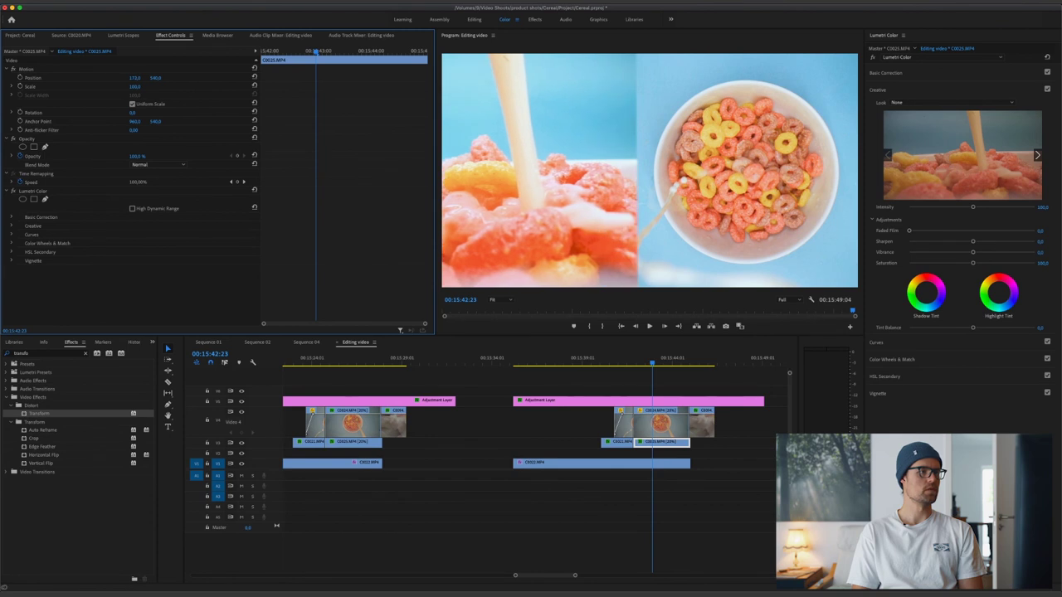
Animate a slow zoom-in on the second Video 3 close-up clip with Scale keyframes at 00:15:41:22 and the clip's end.
{"action": "left_click", "coordinate": [656, 361]}
{"action": "left_click", "coordinate": [653, 441]}
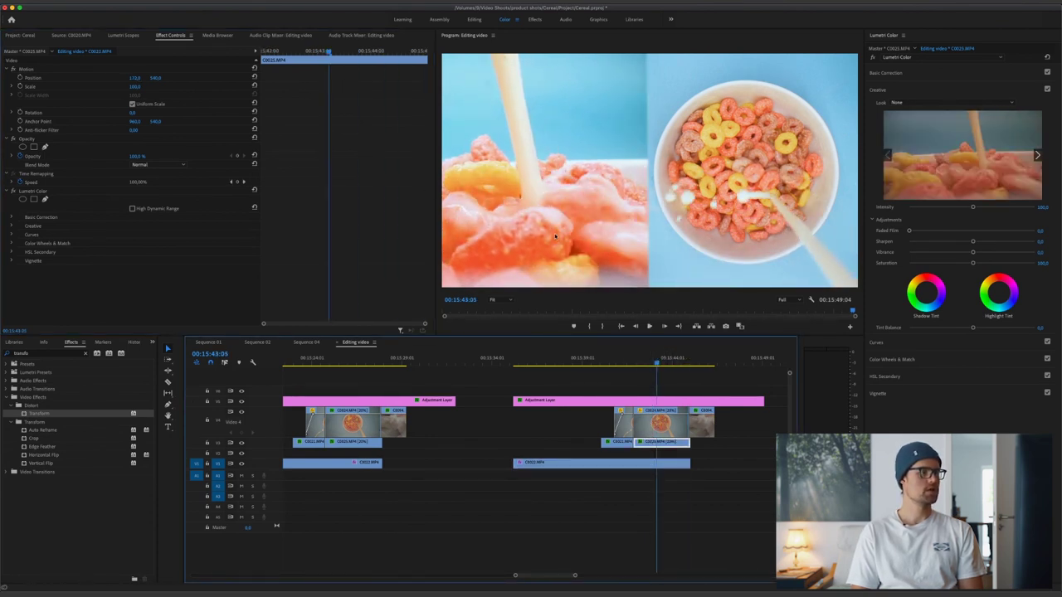
{"action": "left_click_drag", "start_coordinate": [328, 54], "coordinate": [257, 56]}
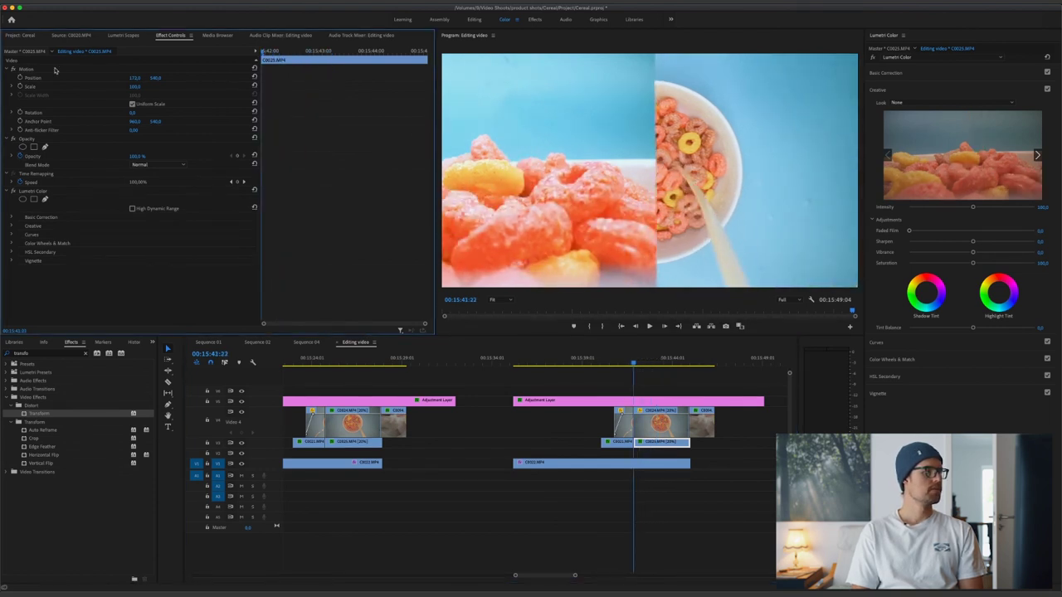
{"action": "left_click", "coordinate": [22, 86]}
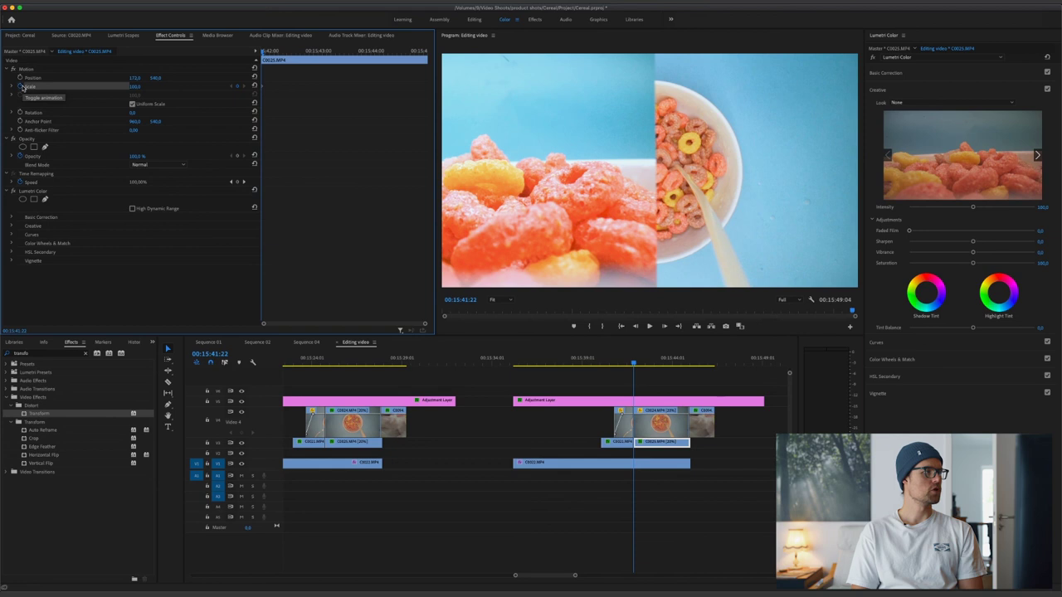
{"action": "key", "text": "space"}
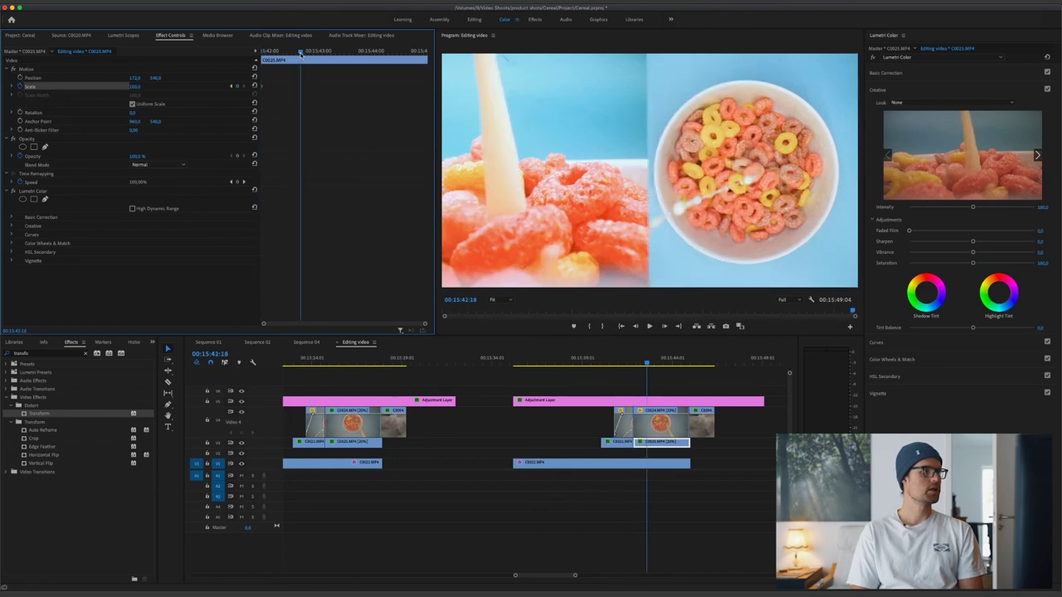
{"action": "left_click_drag", "start_coordinate": [135, 87], "coordinate": [146, 87]}
{"action": "left_click_drag", "start_coordinate": [320, 88], "coordinate": [451, 94]}
{"action": "left_click", "coordinate": [638, 363]}
{"action": "key", "text": "space"}
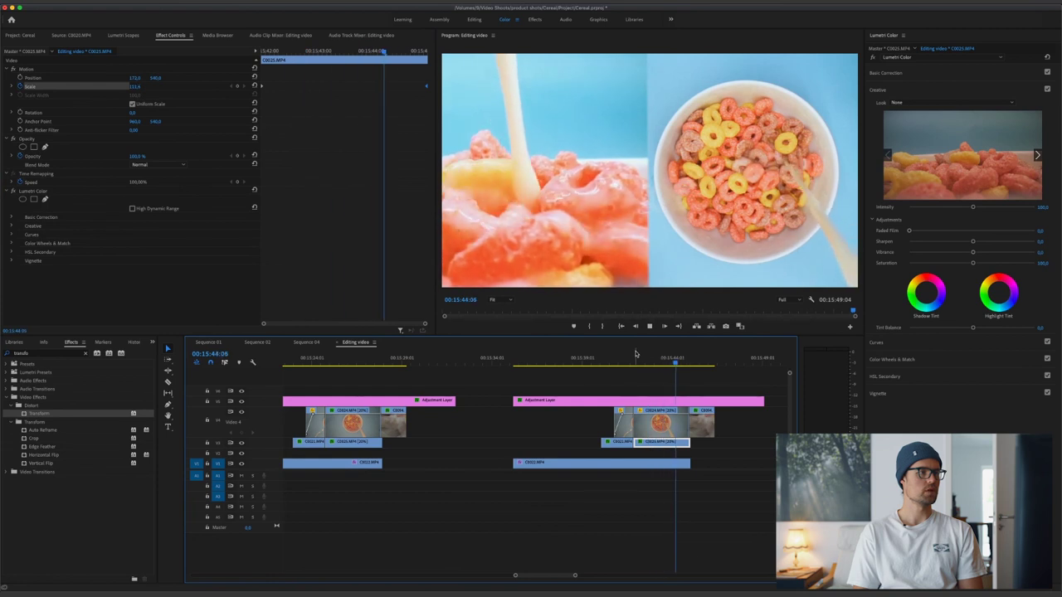
Apply the Transform effect to the masked milk clip on Video 4 and keyframe a rapid Scale increase over its last few frames.
{"action": "left_click", "coordinate": [684, 427]}
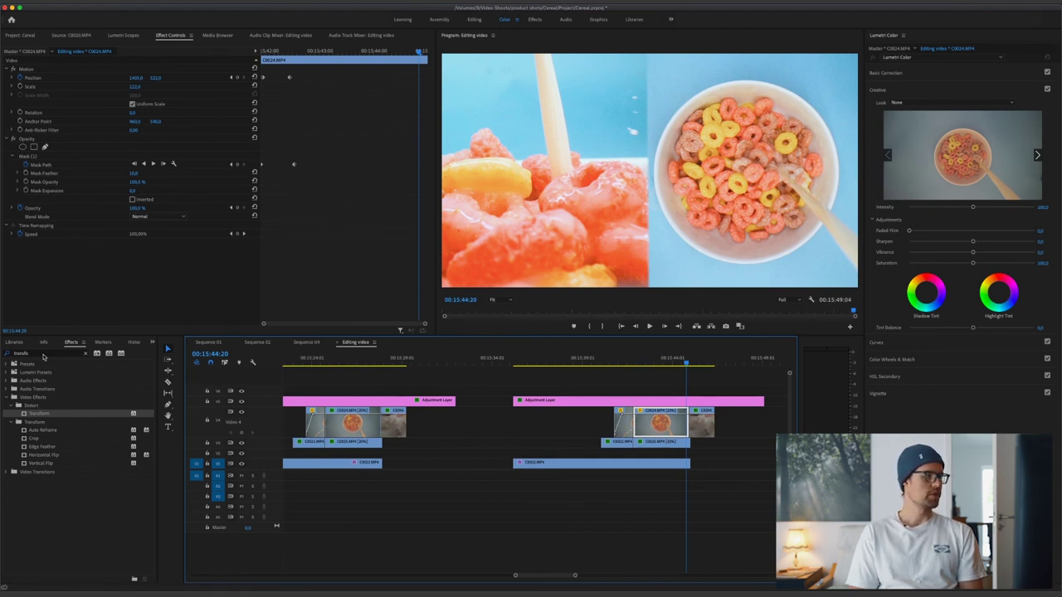
{"action": "left_click_drag", "start_coordinate": [35, 413], "coordinate": [672, 422]}
{"action": "left_click_drag", "start_coordinate": [418, 51], "coordinate": [417, 53]}
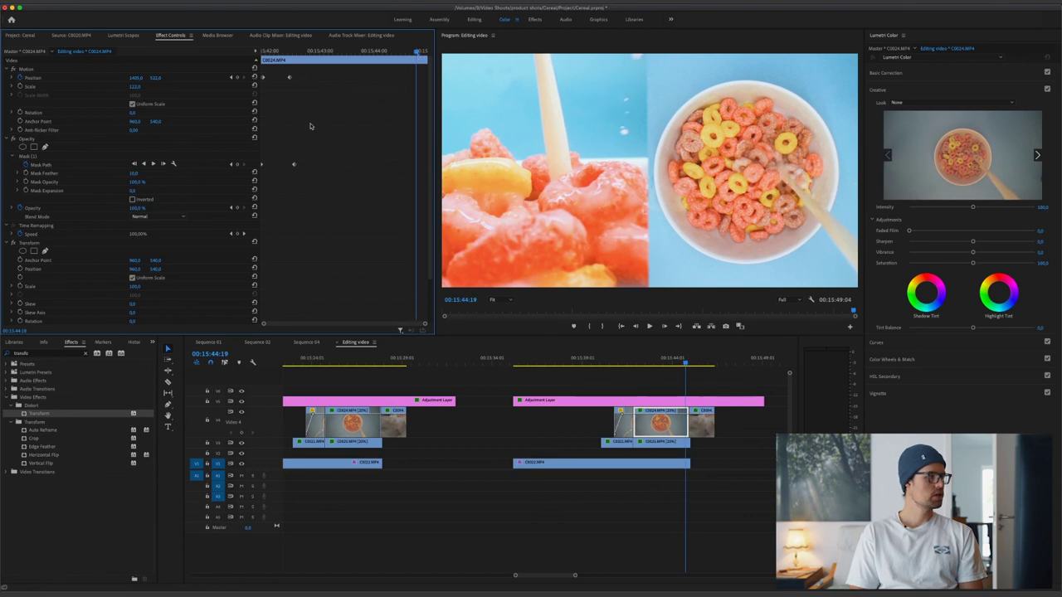
{"action": "left_click", "coordinate": [20, 286]}
{"action": "left_click_drag", "start_coordinate": [411, 55], "coordinate": [423, 54]}
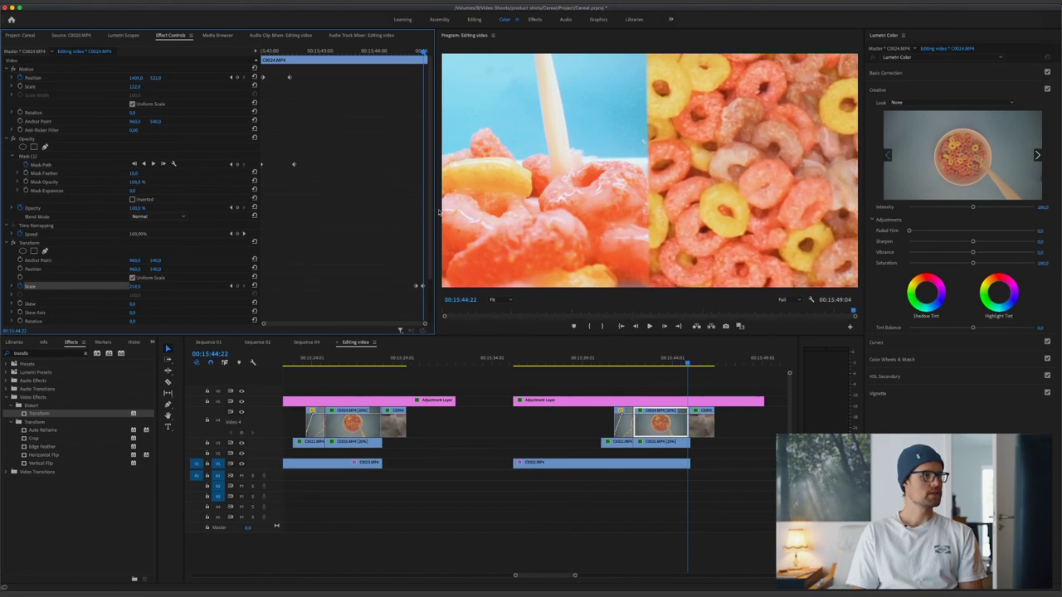
{"action": "scroll", "coordinate": [427, 234], "scroll_direction": "down", "scroll_amount": 3}
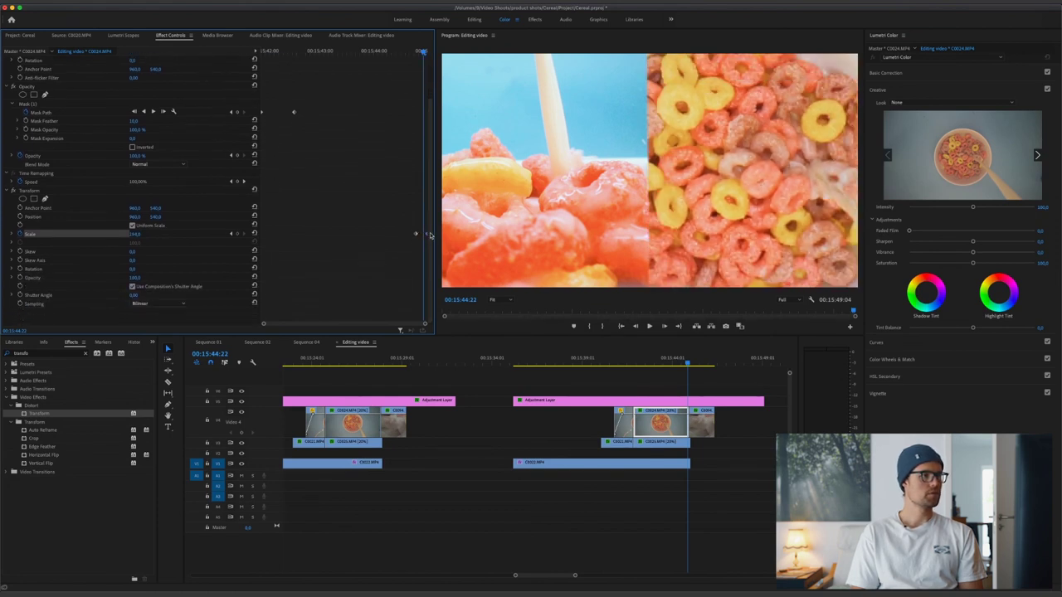
{"action": "left_click_drag", "start_coordinate": [416, 235], "coordinate": [420, 236]}
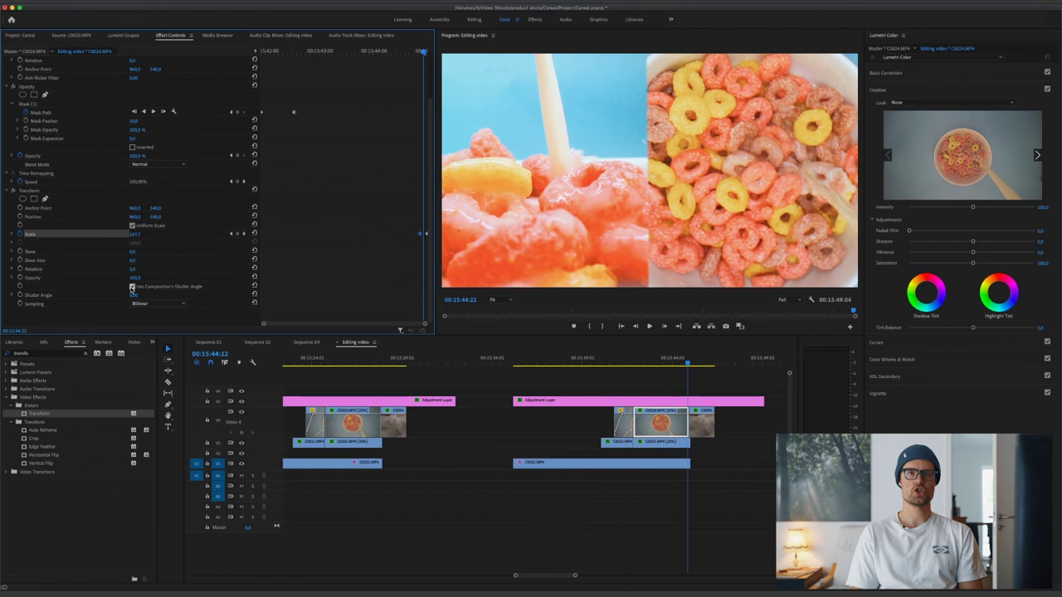
Disable Use Composition's Shutter Angle in the Transform effect and raise the Shutter Angle to motion-blur the zoom.
{"action": "left_click", "coordinate": [132, 287]}
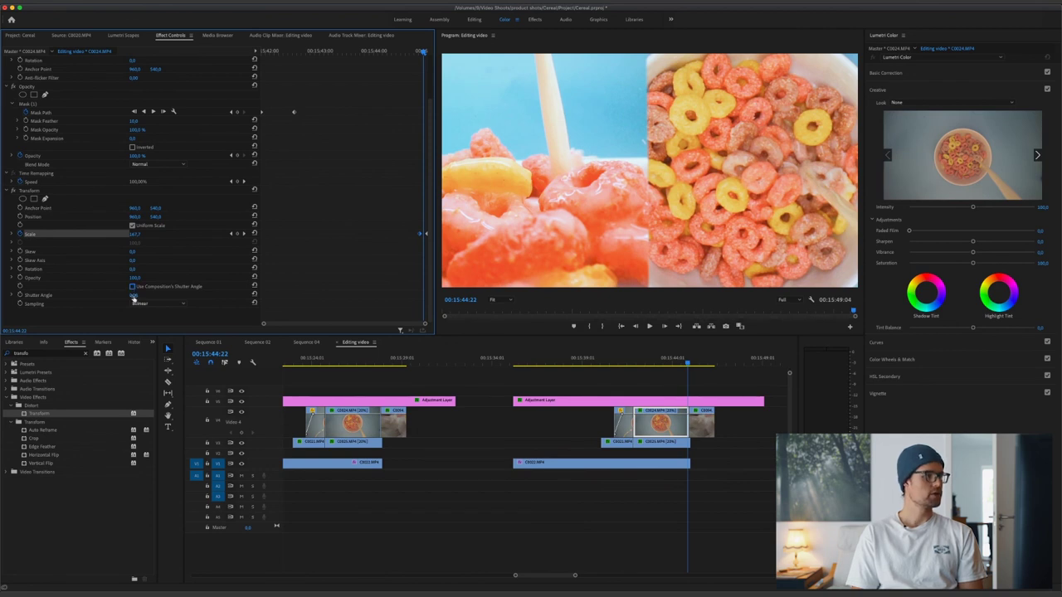
{"action": "left_click_drag", "start_coordinate": [132, 296], "coordinate": [484, 333]}
{"action": "left_click_drag", "start_coordinate": [687, 362], "coordinate": [686, 363]}
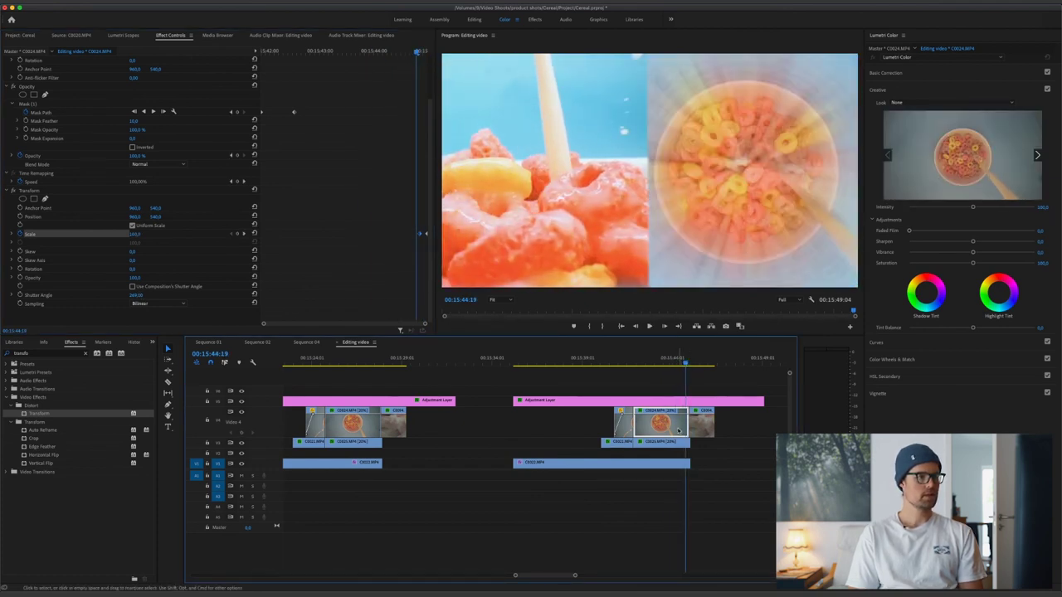
Keyframe the milk clip's Mask Path at 00:15:44:19 and stretch the mask past both sides of the frame at 00:15:44:20.
{"action": "left_click", "coordinate": [417, 52]}
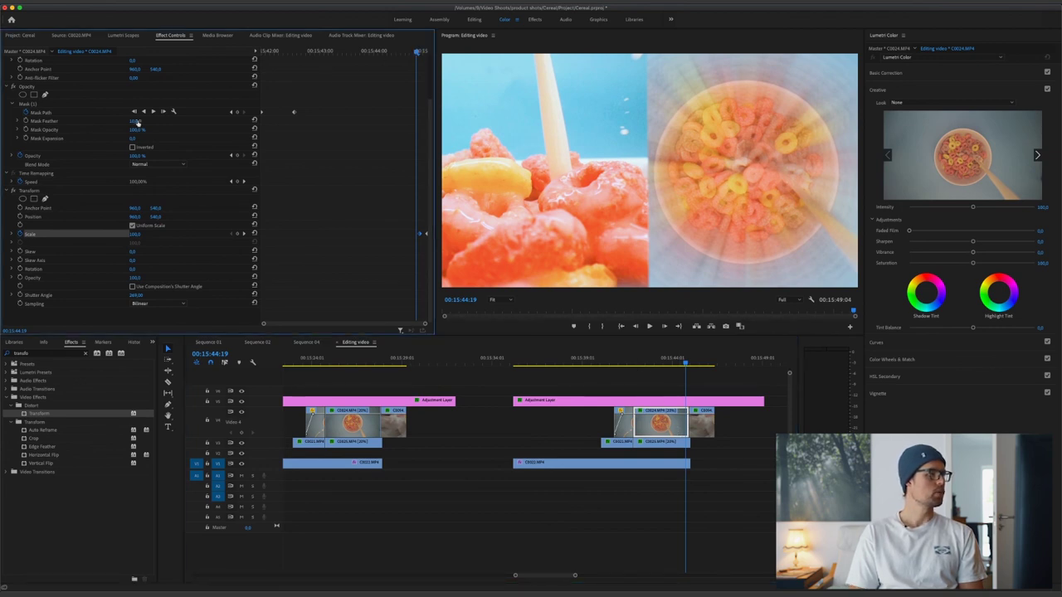
{"action": "left_click", "coordinate": [163, 113]}
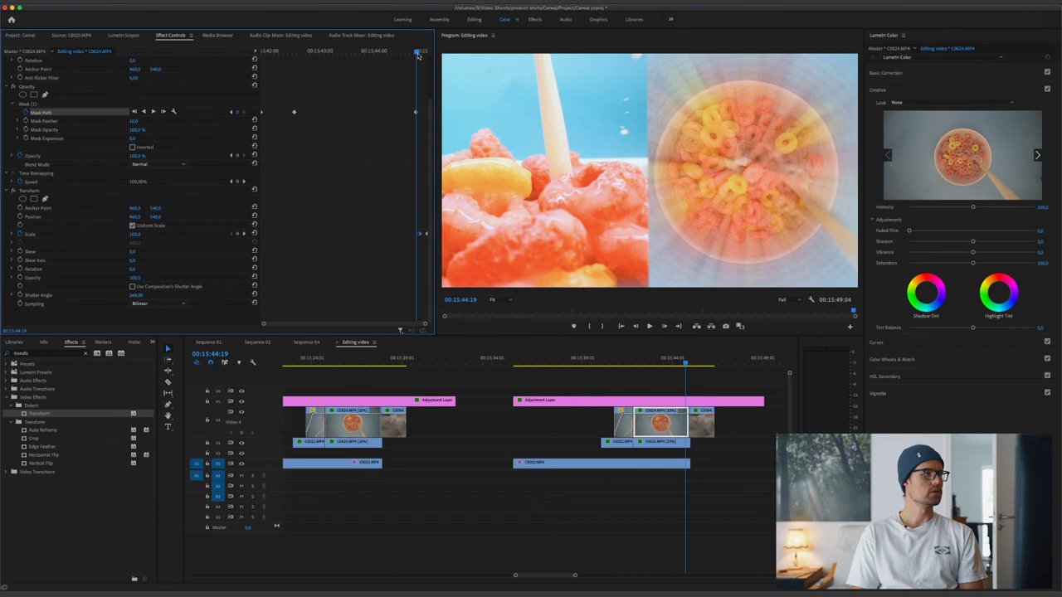
{"action": "left_click_drag", "start_coordinate": [417, 53], "coordinate": [419, 53]}
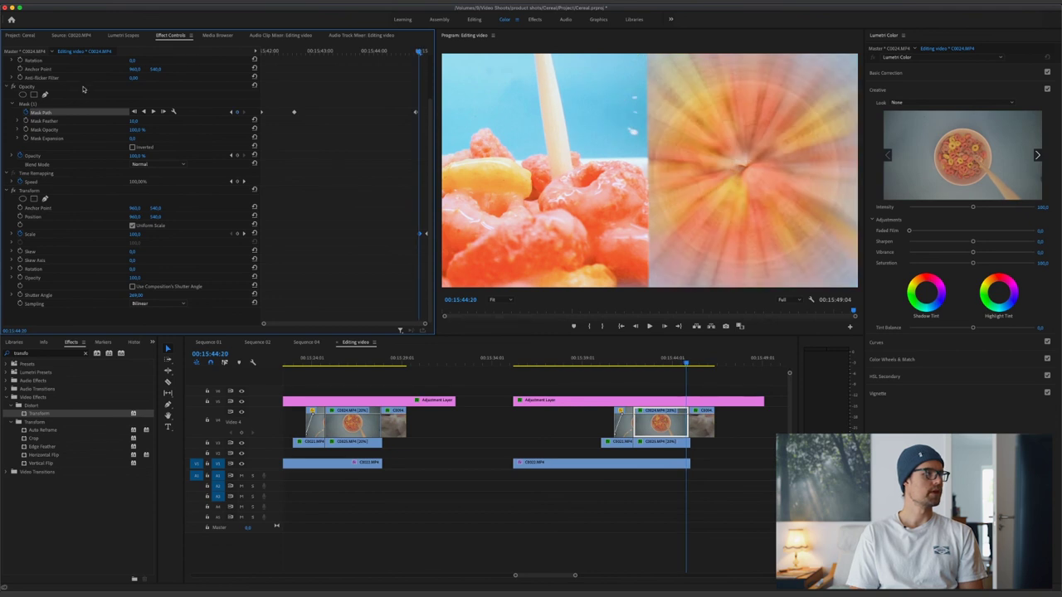
{"action": "left_click", "coordinate": [37, 105]}
{"action": "left_click_drag", "start_coordinate": [668, 147], "coordinate": [475, 173]}
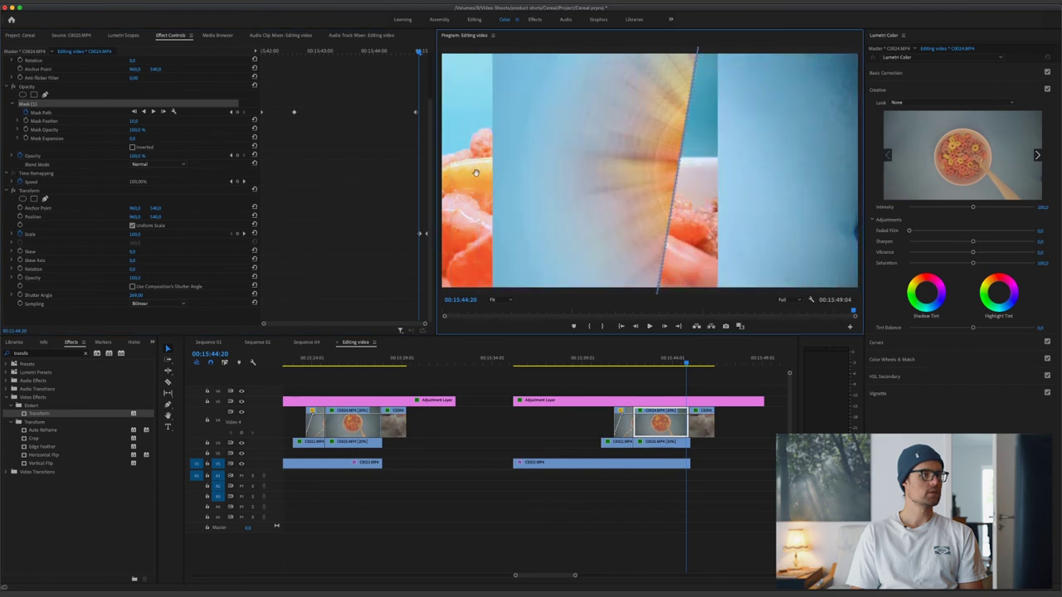
{"action": "left_click", "coordinate": [509, 302]}
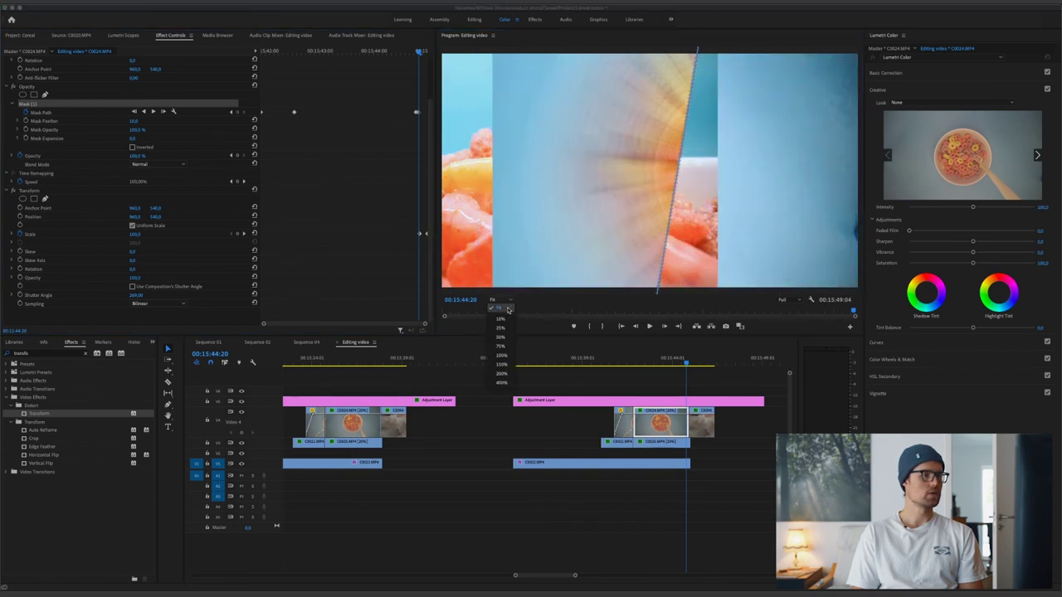
{"action": "left_click", "coordinate": [505, 327]}
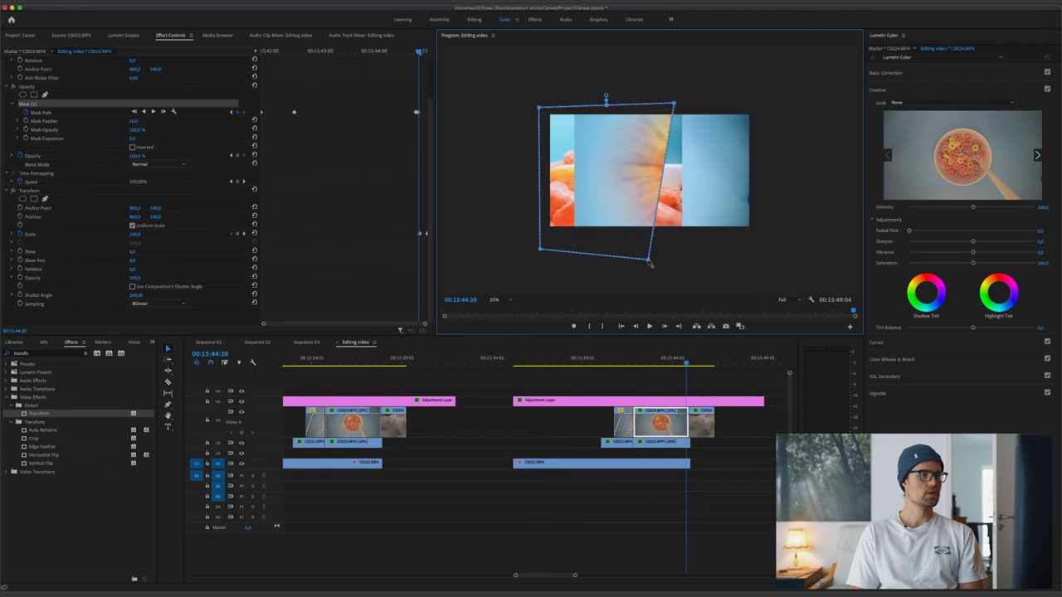
{"action": "left_click_drag", "start_coordinate": [650, 262], "coordinate": [817, 263]}
{"action": "left_click_drag", "start_coordinate": [674, 106], "coordinate": [774, 94]}
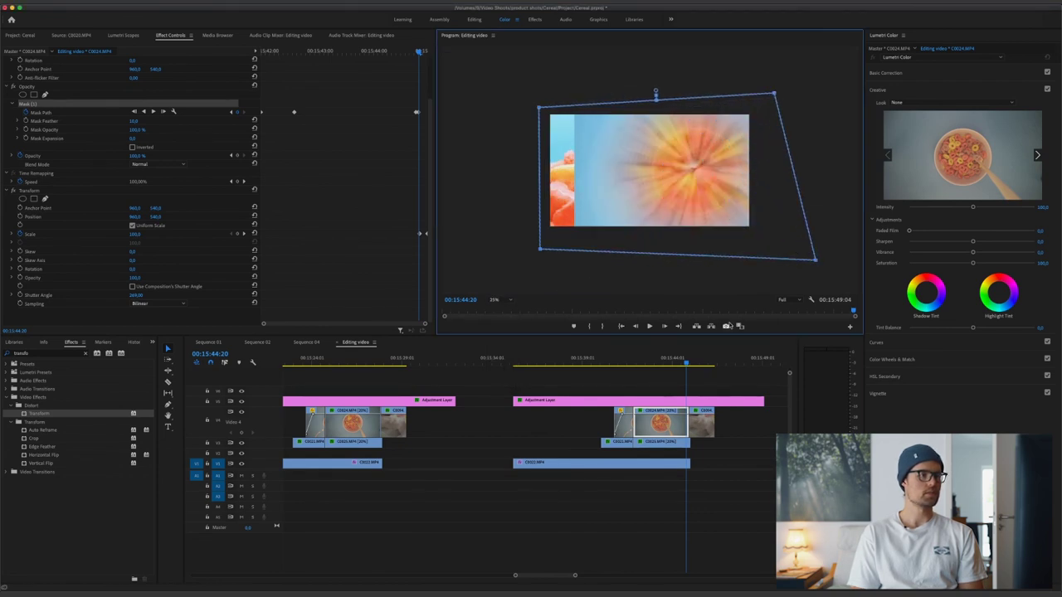
Play the end of the split shot and step through its final frames to examine the blurred bowl zoom.
{"action": "left_click", "coordinate": [661, 362]}
{"action": "key", "text": "space"}
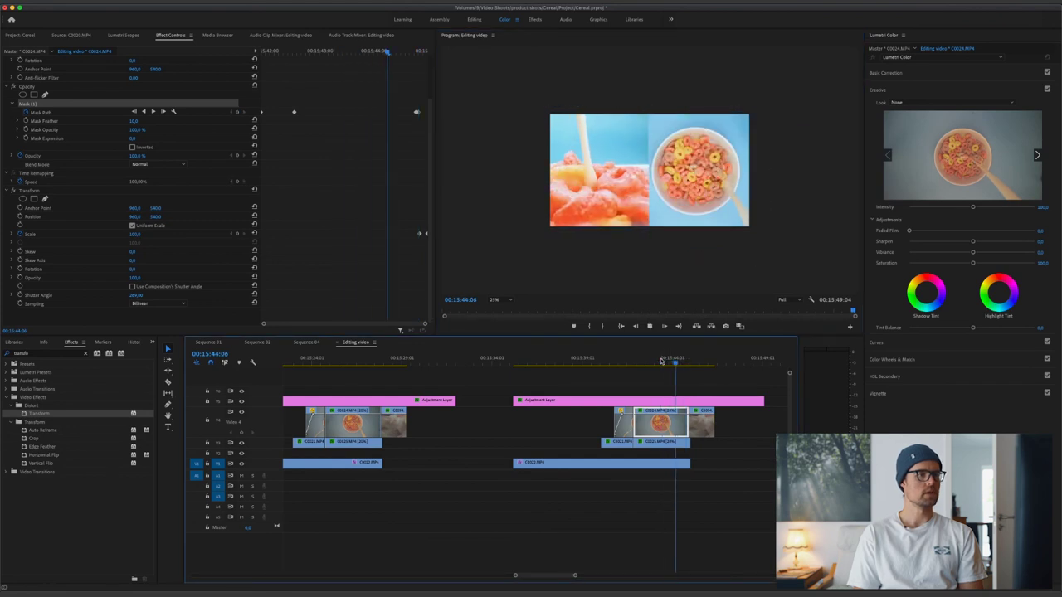
{"action": "left_click", "coordinate": [661, 362]}
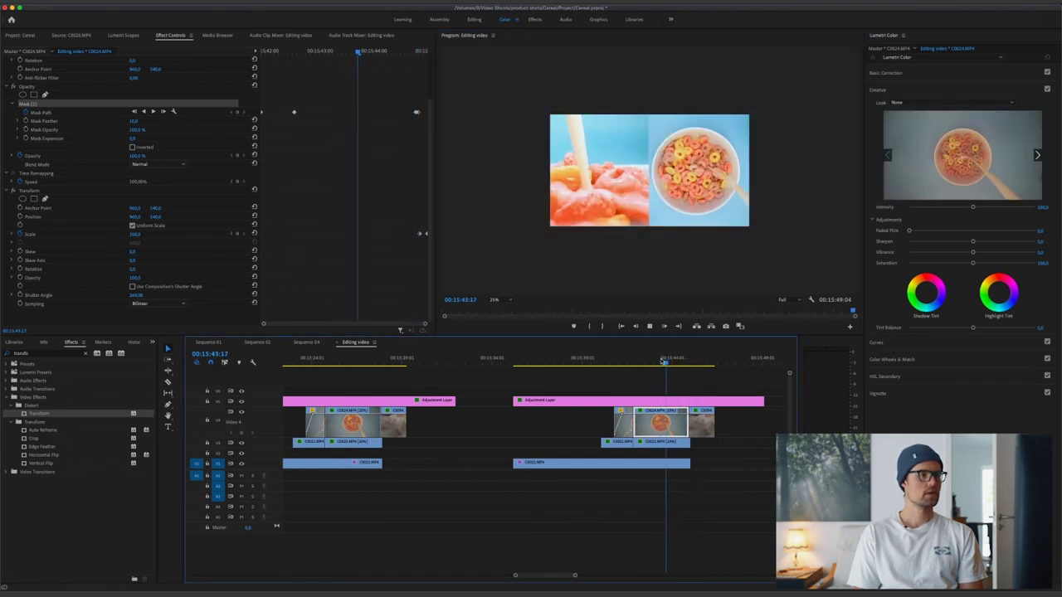
{"action": "left_click", "coordinate": [684, 363]}
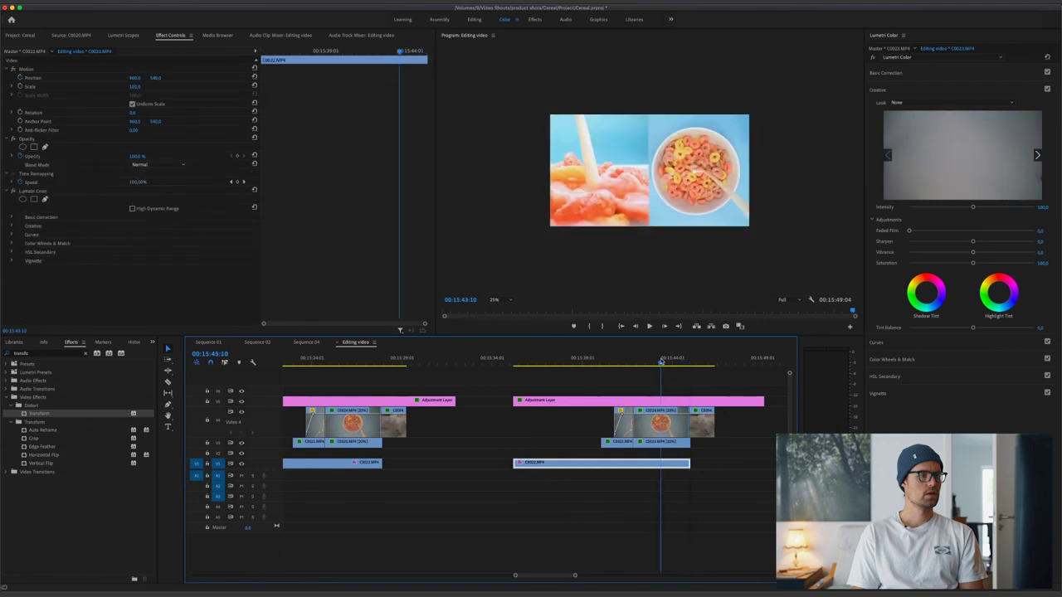
{"action": "key", "text": "space"}
{"action": "key", "text": "Right"}
{"action": "key", "text": "Right"}
{"action": "key", "text": "Right"}
{"action": "key", "text": "Right"}
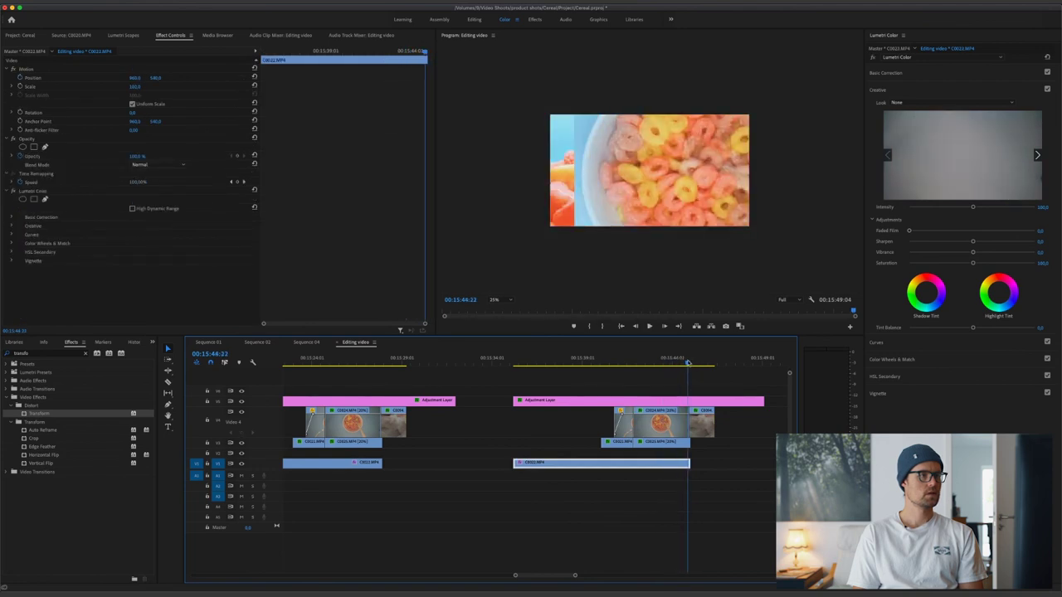
Keyframe the milk clip's Motion Position at 00:15:44:19 and set its horizontal value to 1124 at 00:15:44:21, then play it back.
{"action": "left_click", "coordinate": [669, 423]}
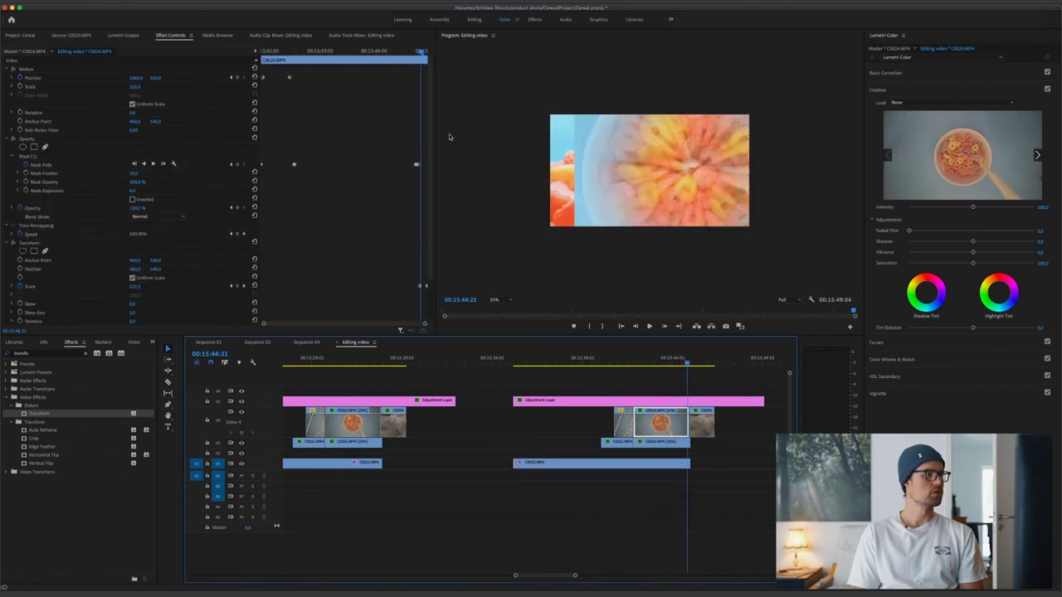
{"action": "left_click_drag", "start_coordinate": [421, 52], "coordinate": [417, 52]}
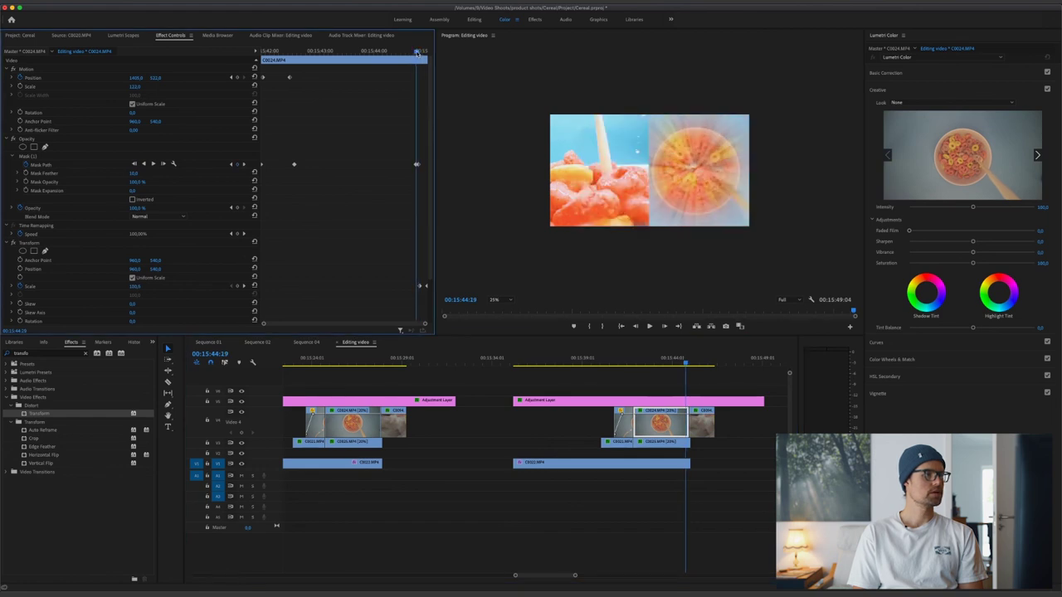
{"action": "left_click", "coordinate": [236, 78]}
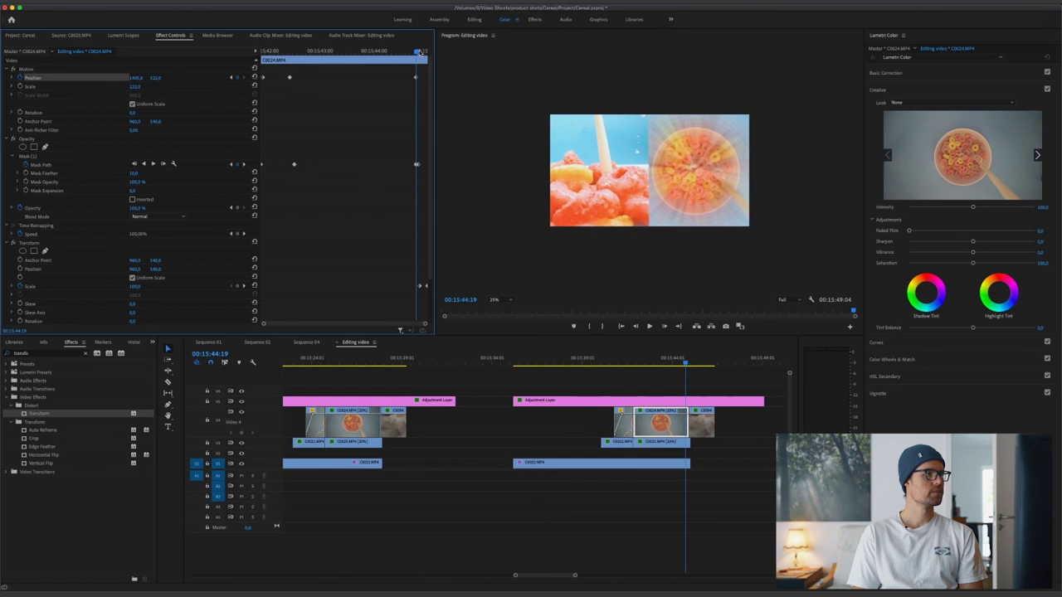
{"action": "left_click_drag", "start_coordinate": [419, 52], "coordinate": [421, 52]}
{"action": "left_click", "coordinate": [135, 77]}
{"action": "type", "text": "1124"}
{"action": "key", "text": "Return"}
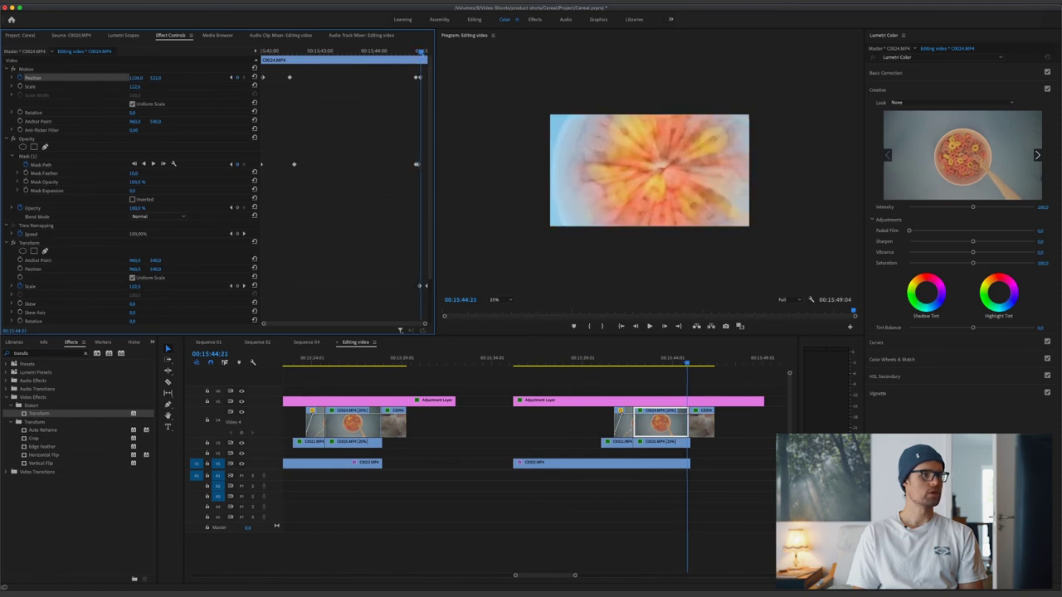
{"action": "left_click_drag", "start_coordinate": [657, 148], "coordinate": [654, 148]}
{"action": "left_click", "coordinate": [651, 358]}
{"action": "key", "text": "space"}
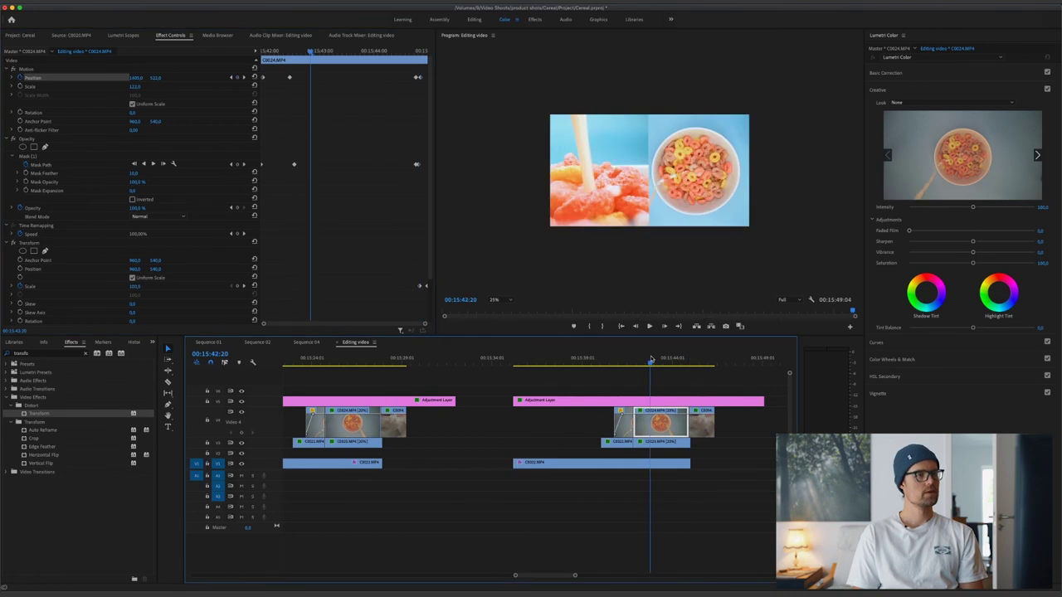